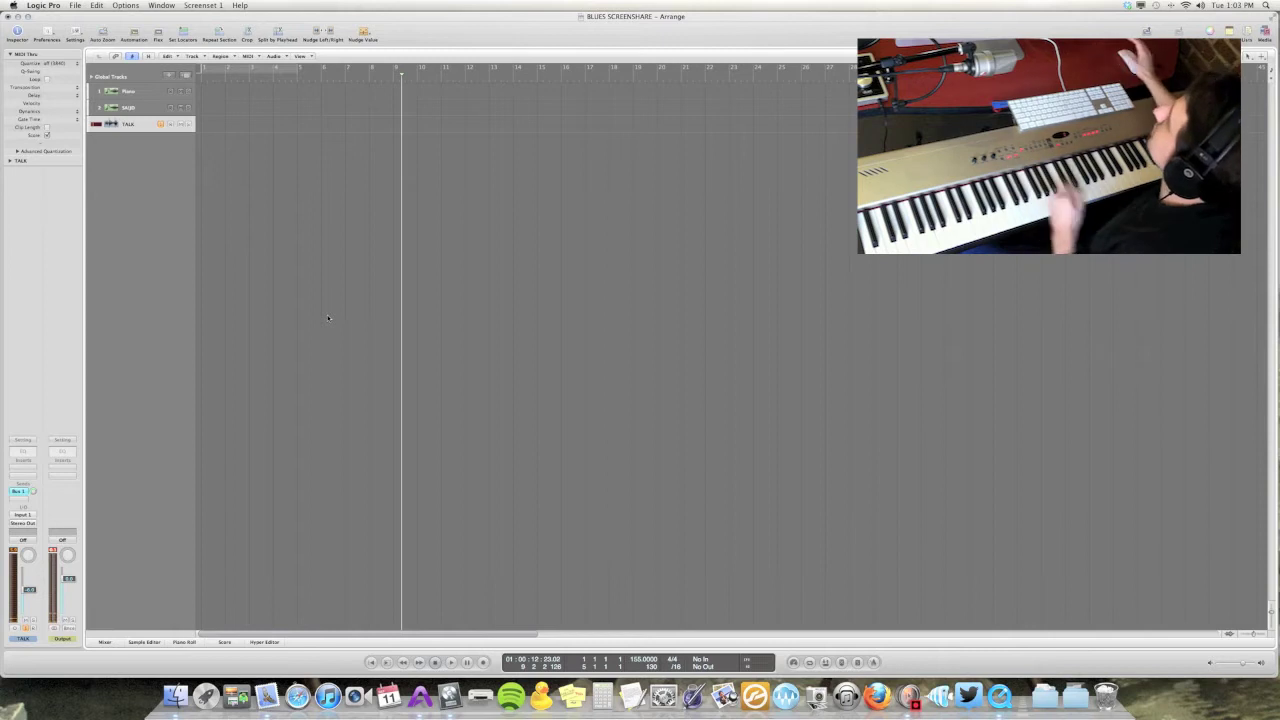
Step: Load the SAJD - Medium 4_4 (120-205bpm) patch from the Straight Ahead Samples Patches folder into Kontakt on the SAJD track
click(146, 108)
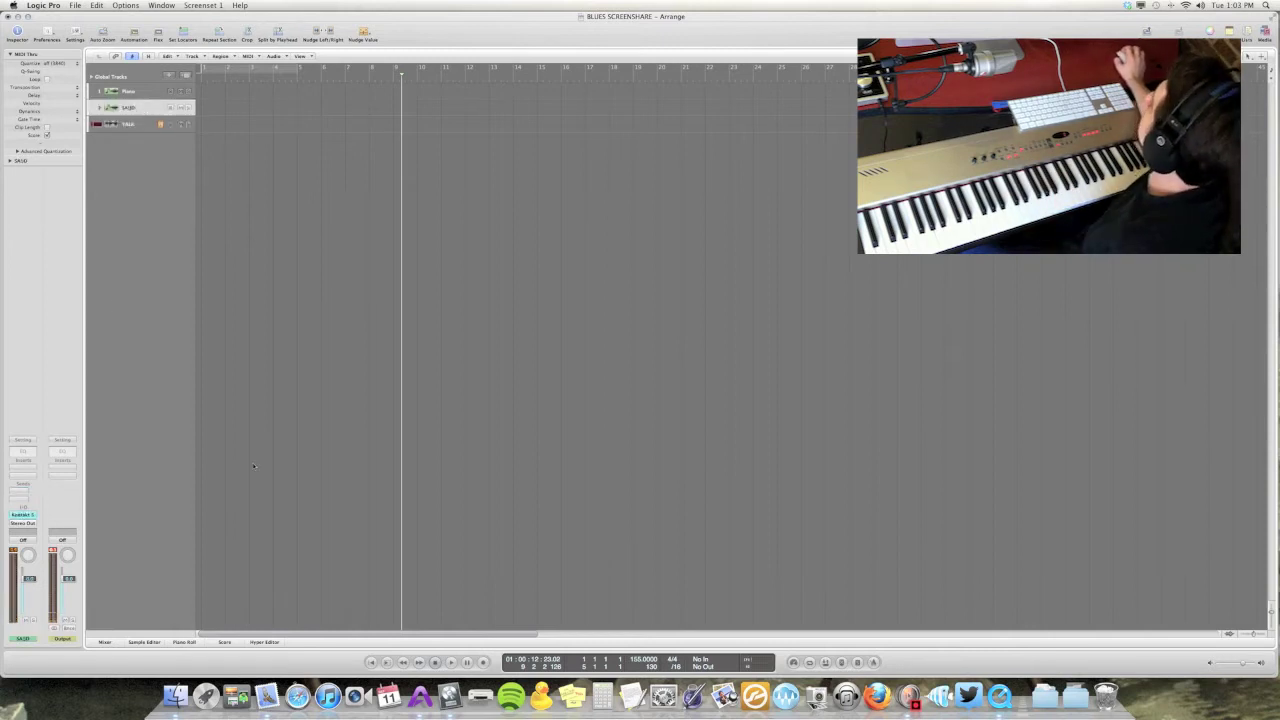
click(22, 516)
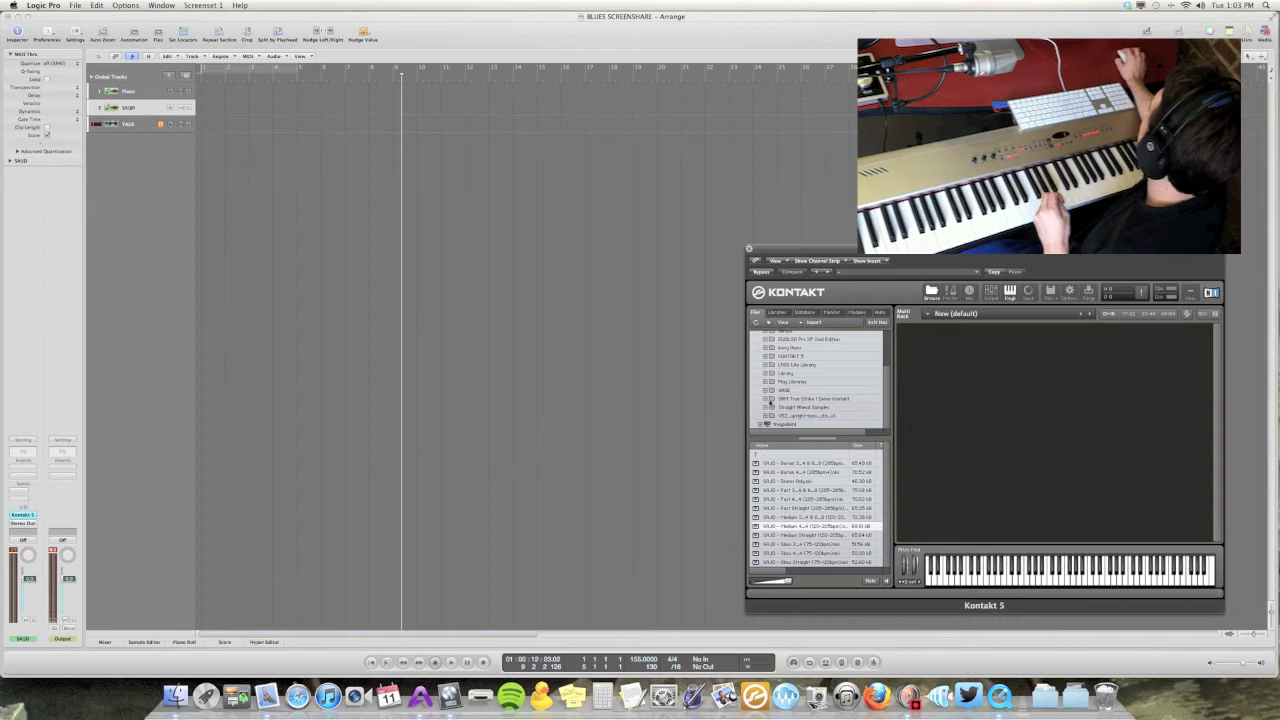
click(766, 407)
click(797, 416)
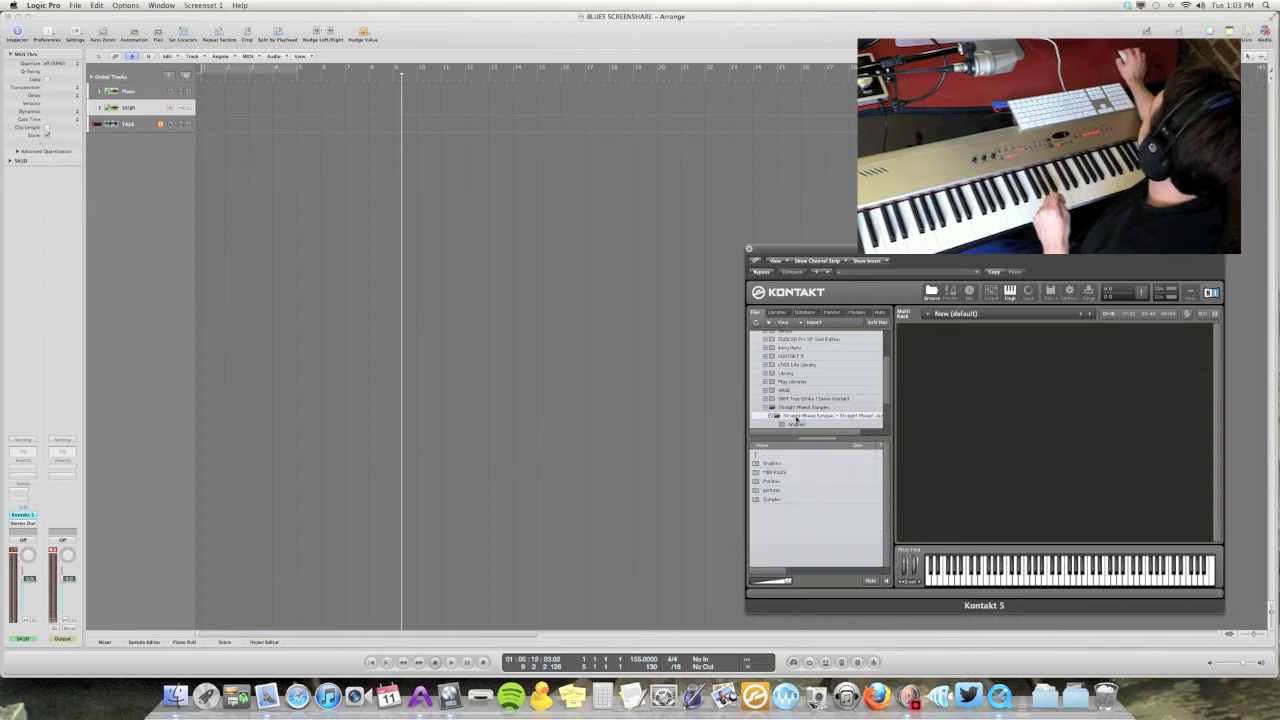
scroll(890, 385, down, 2)
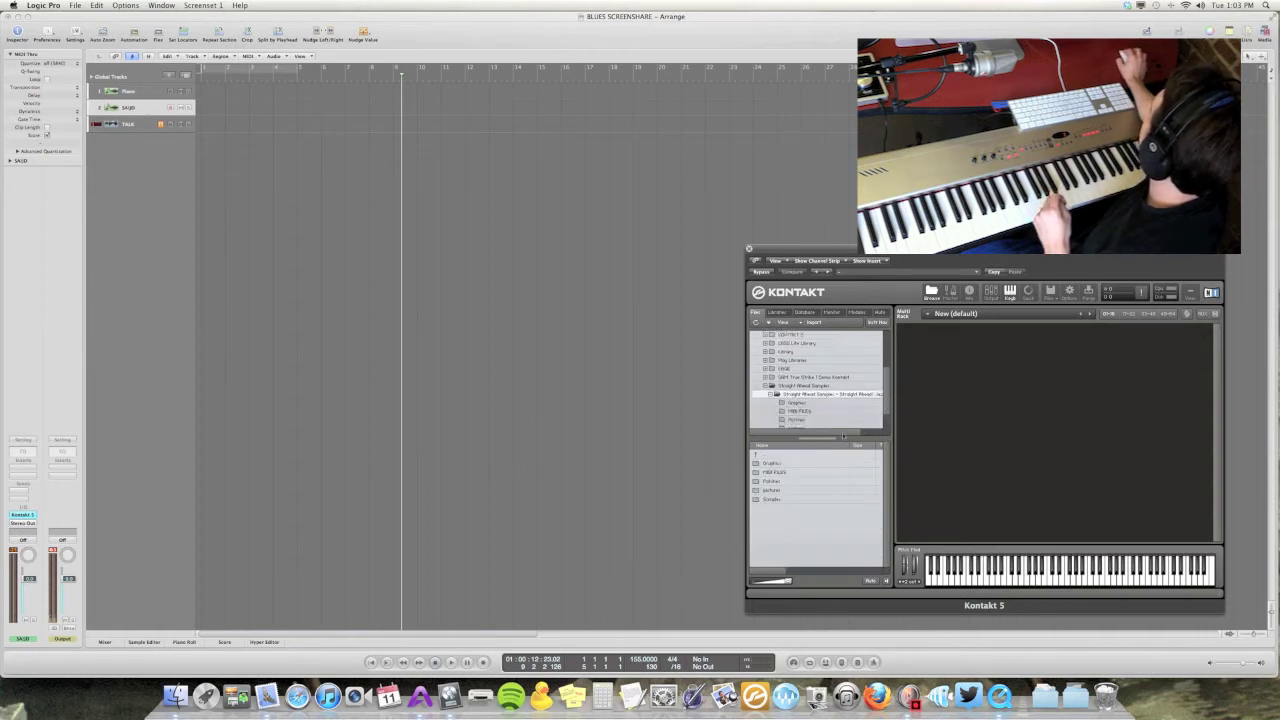
click(776, 482)
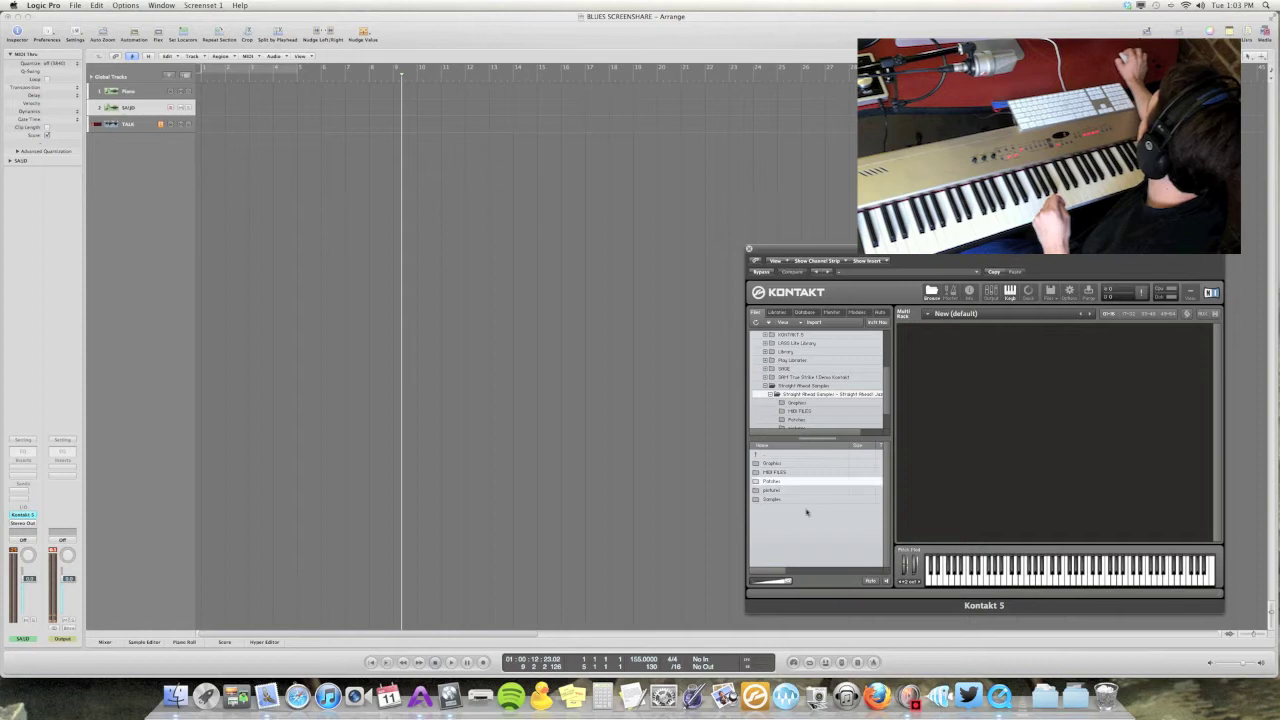
click(797, 421)
double_click(797, 526)
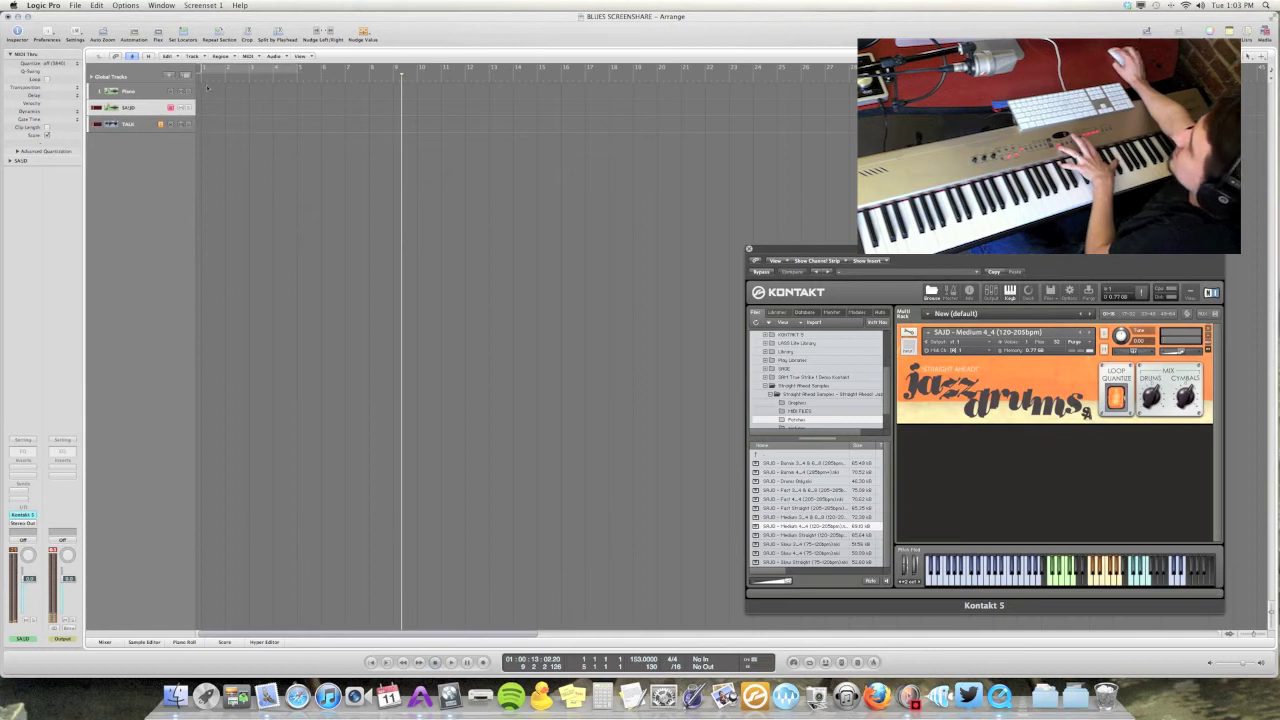
Step: Record a short drum loop take on the SAJD track from the start of the project and deselect the new region
click(371, 662)
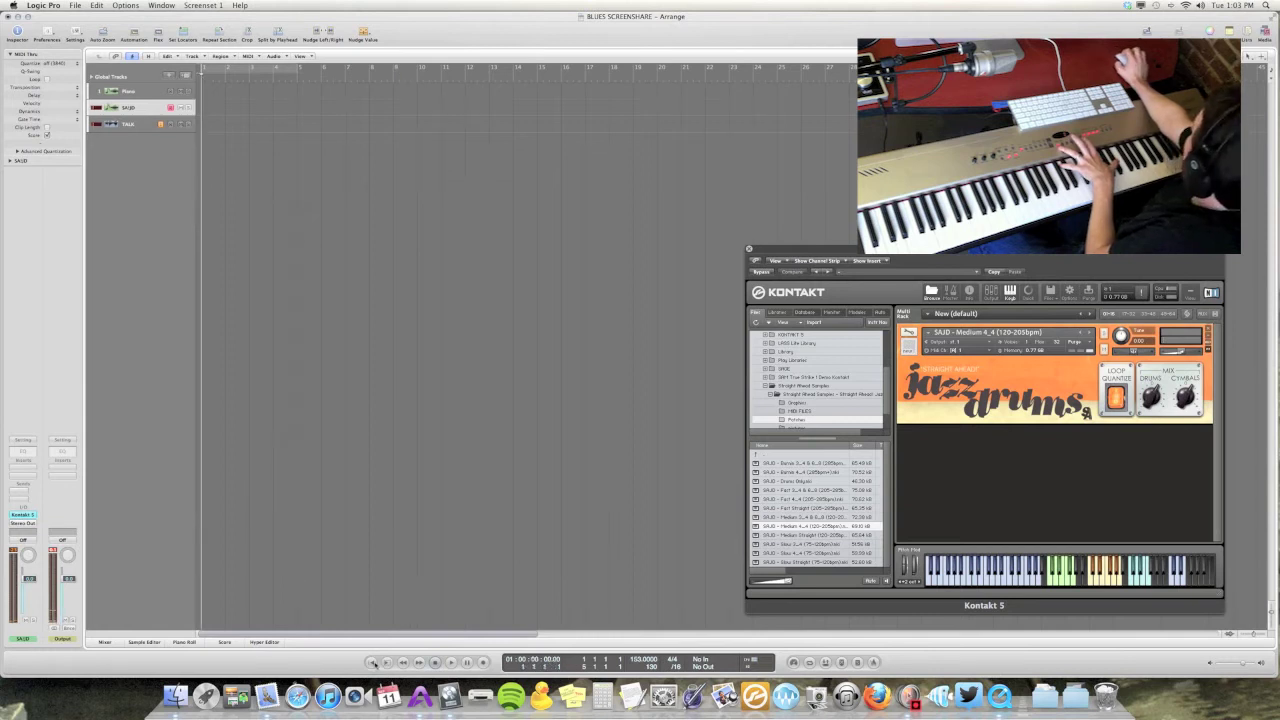
click(483, 662)
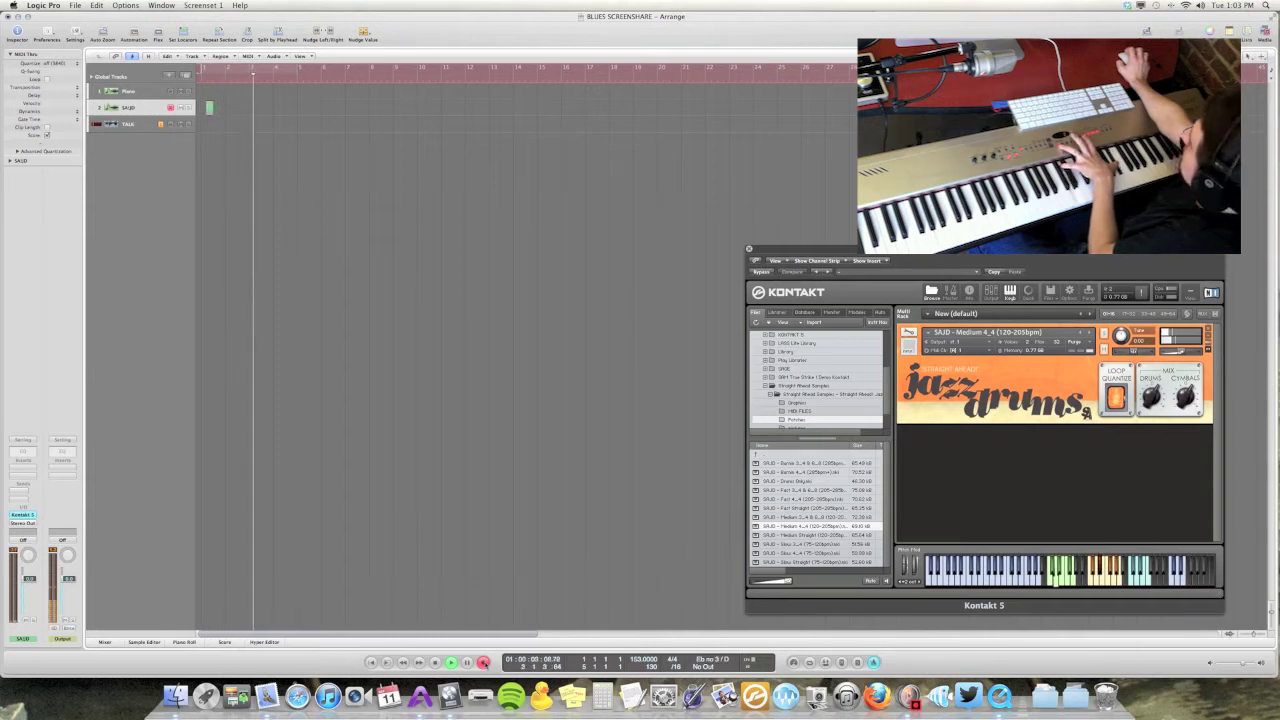
key(space)
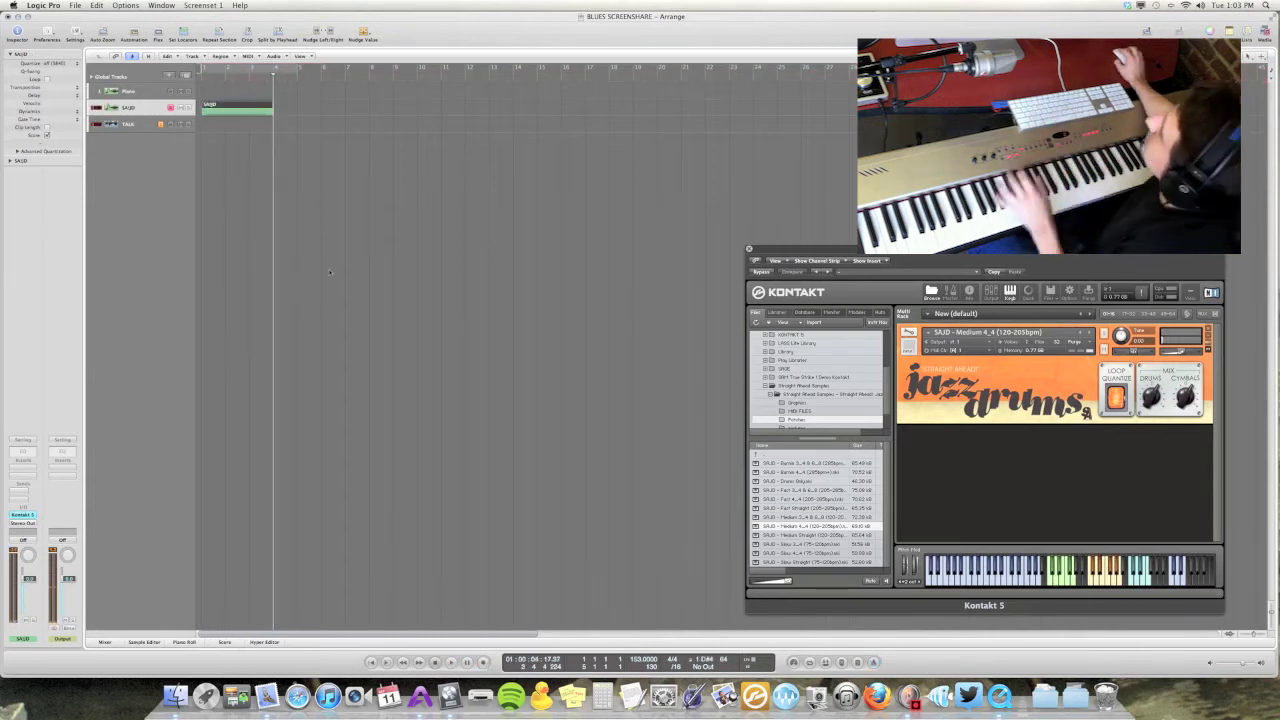
click(330, 271)
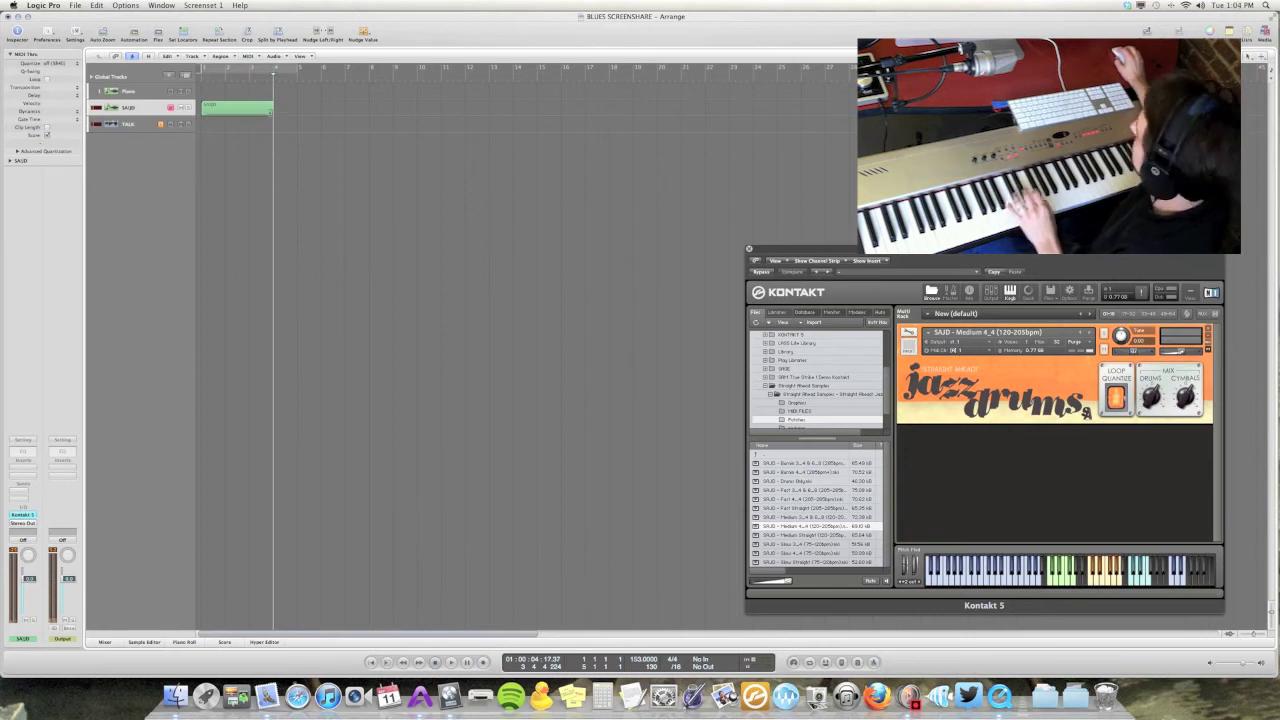
Step: Extend the recorded SAJD drum region across the timeline, past bar 85
key(ctrl+Left)
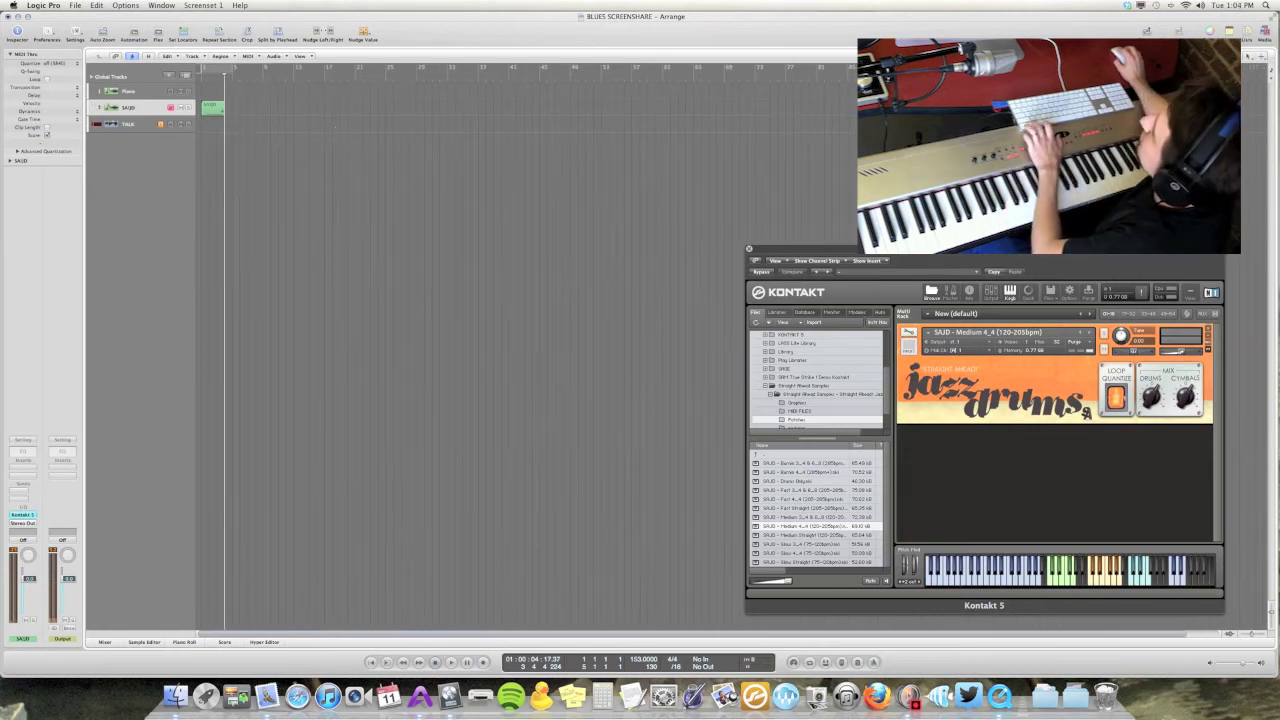
key(l)
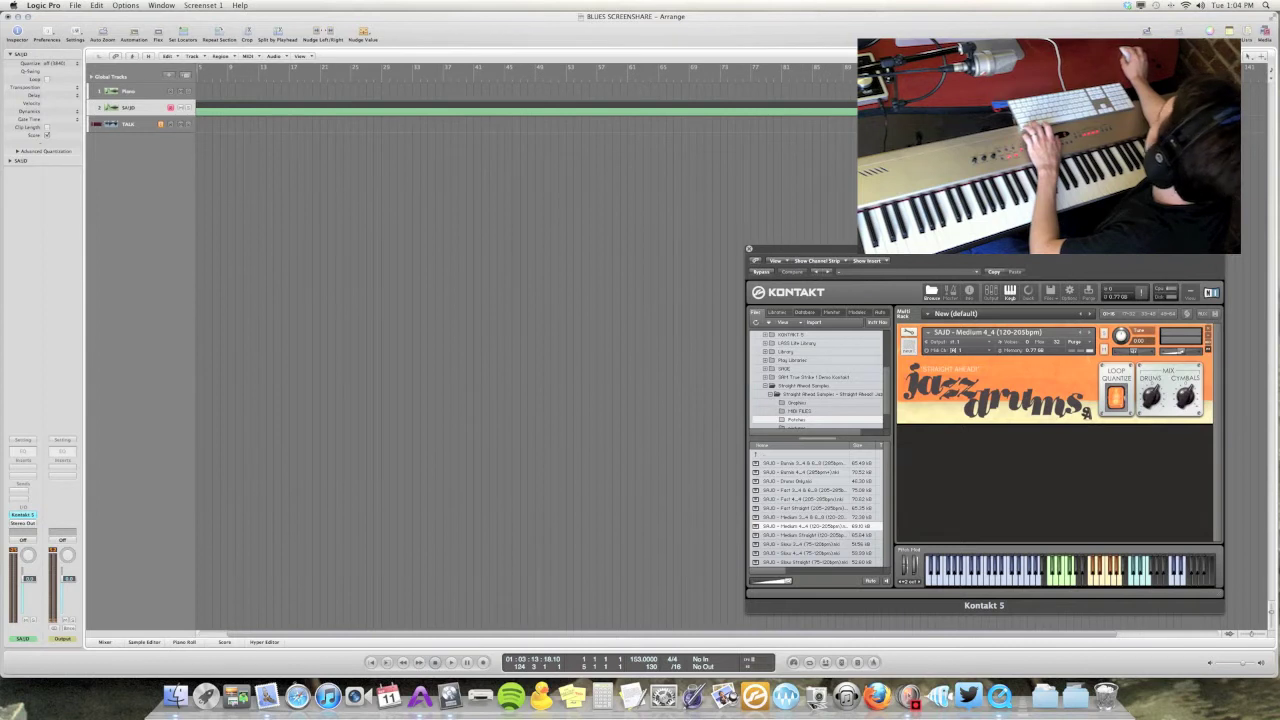
click(476, 122)
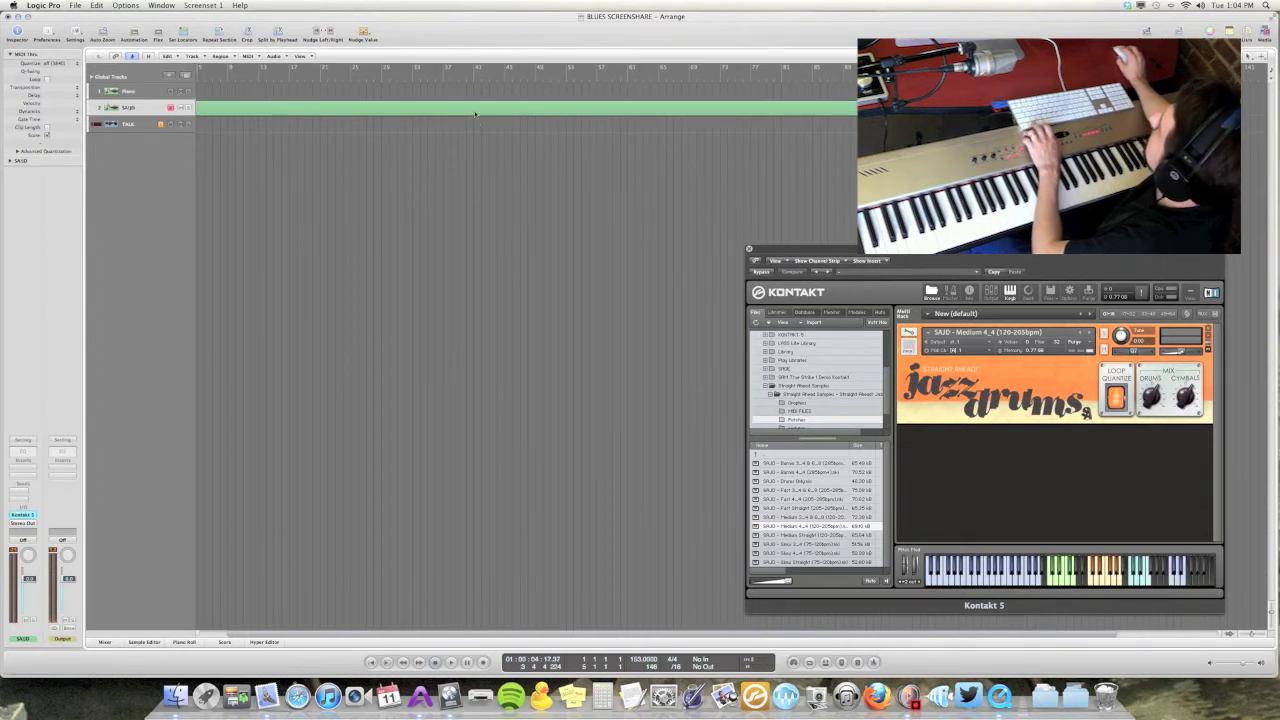
Step: Lengthen both held notes of the SAJD region to about bar 105 and play the project from the beginning
key(super+6)
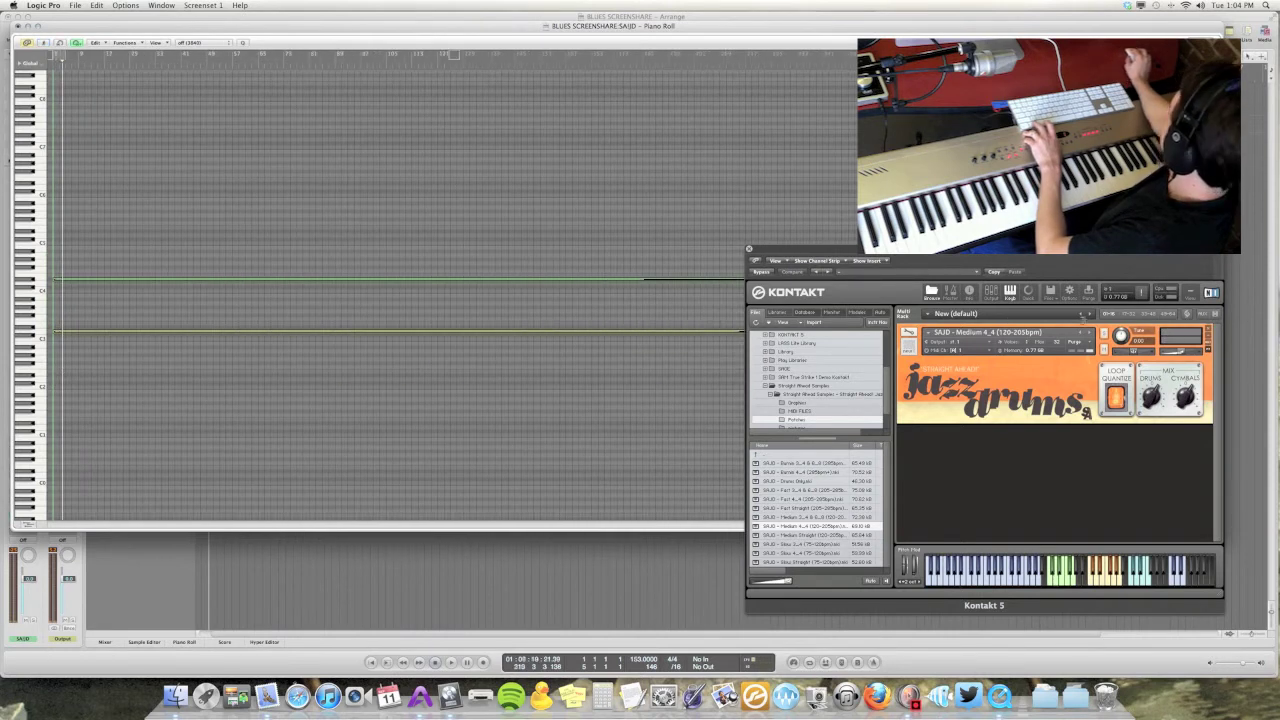
drag(740, 331, 390, 331)
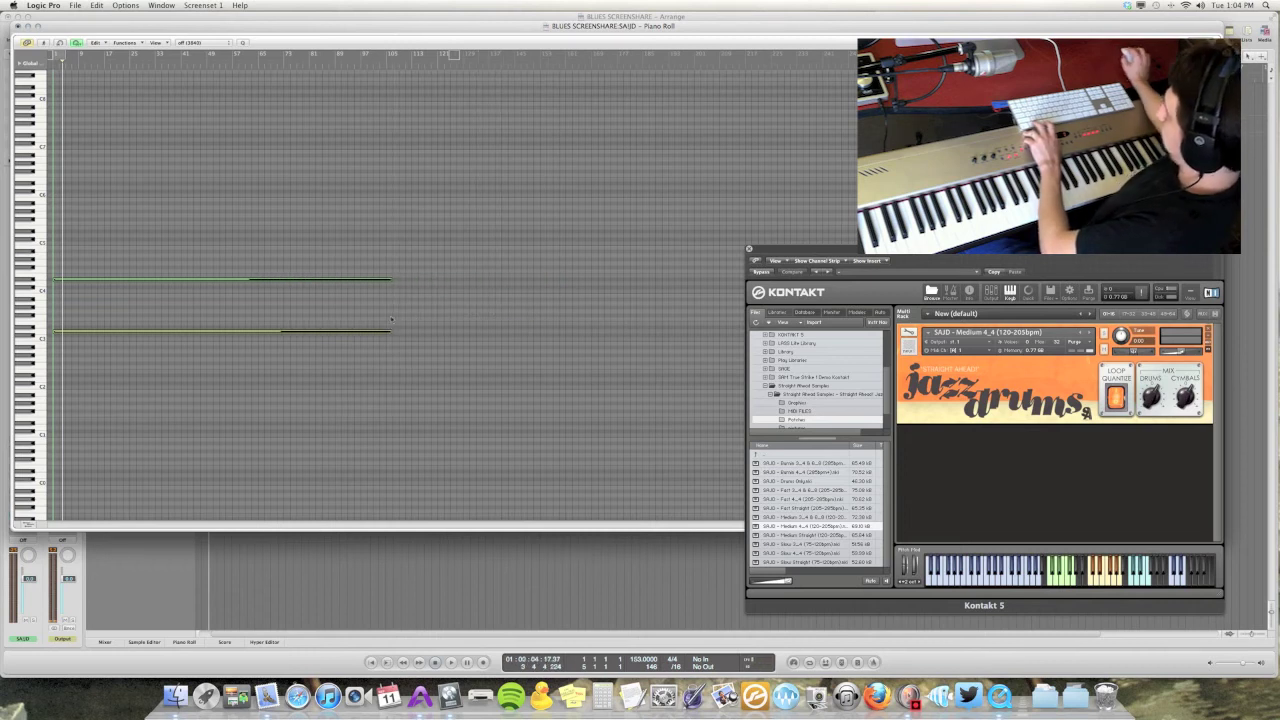
click(20, 27)
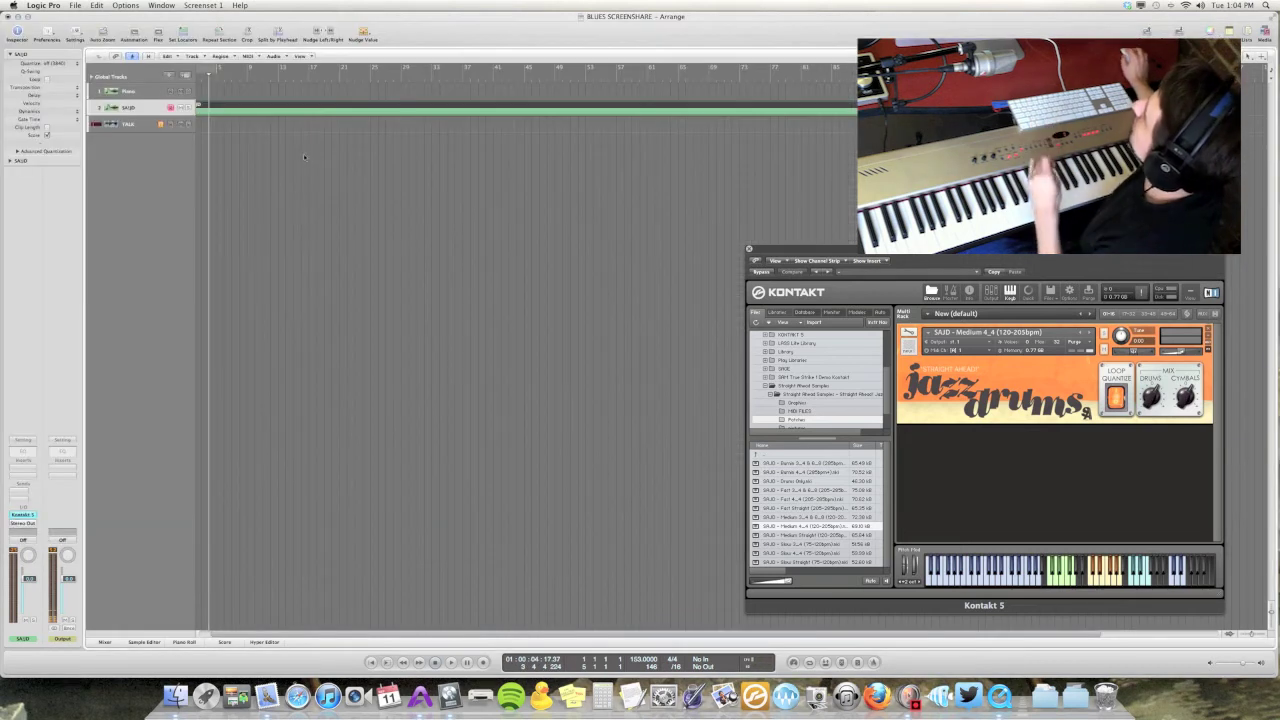
key(Return)
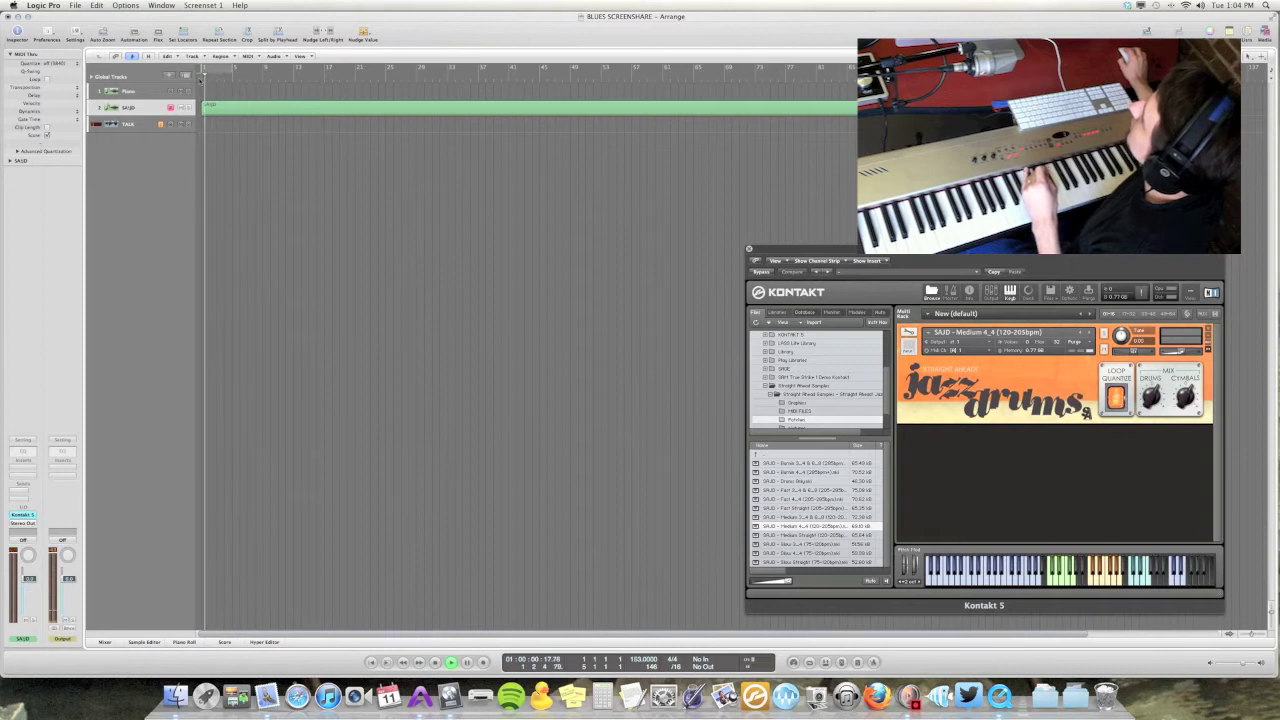
key(space)
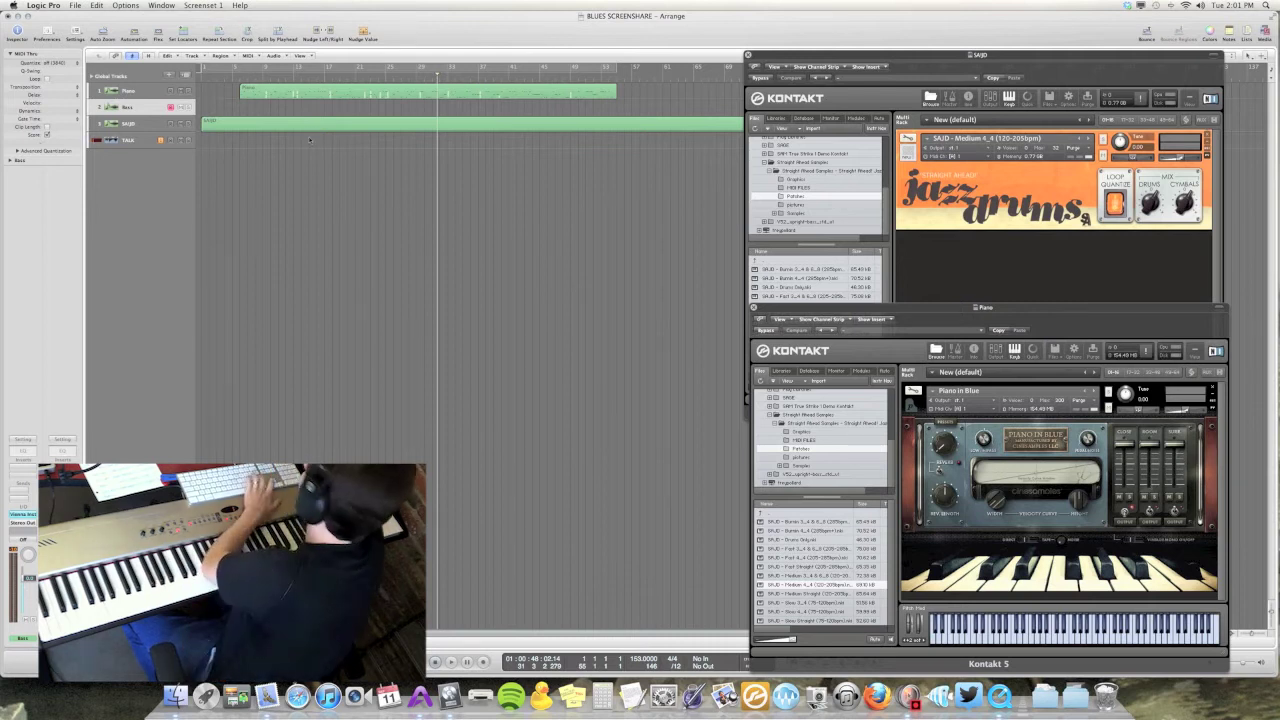
Step: Record a part on the Bass track from the beginning of the project
key(Return)
key(r)
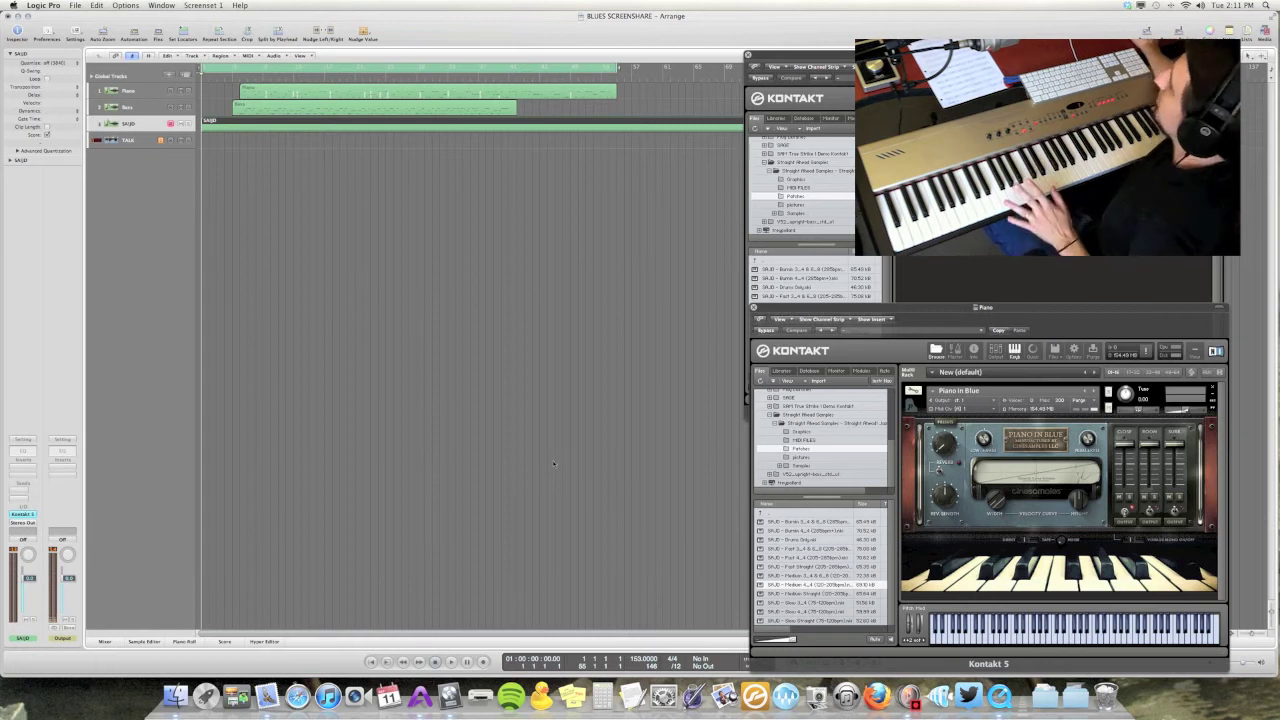
Step: Turn off the cycle range, select the SAJD drum region and close the Kontakt plug-in windows
click(440, 65)
click(449, 178)
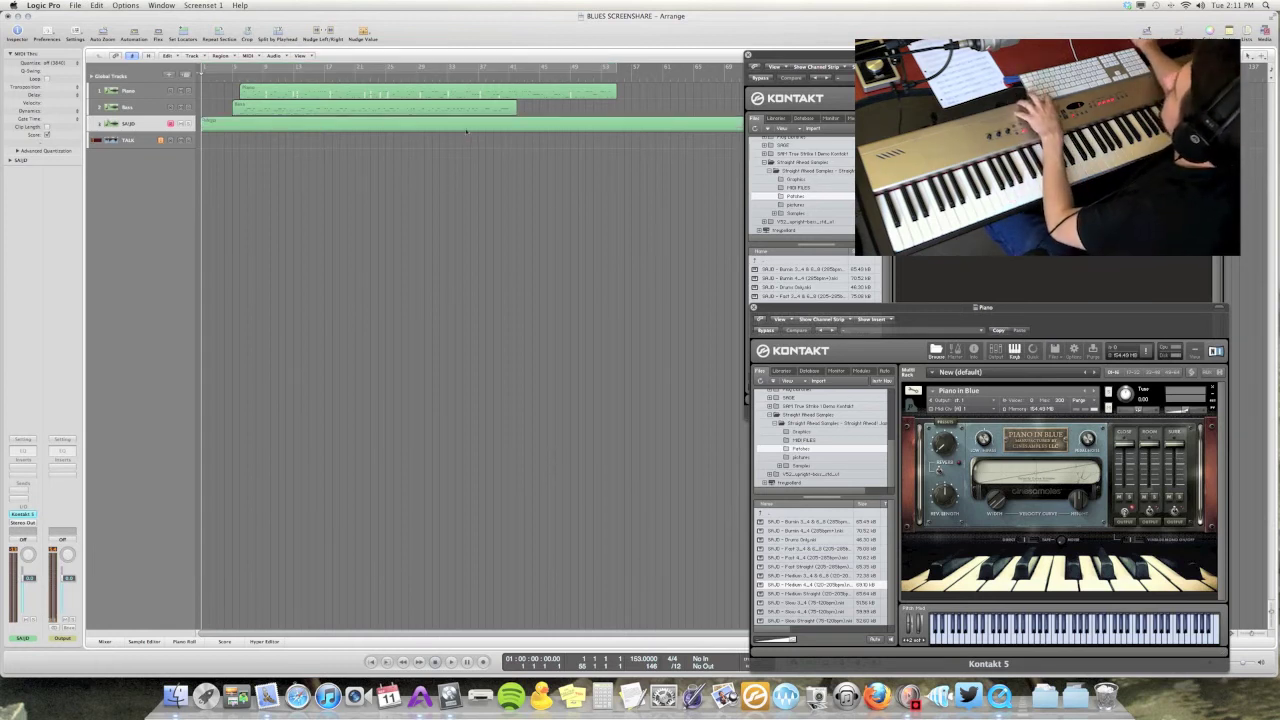
double_click(466, 128)
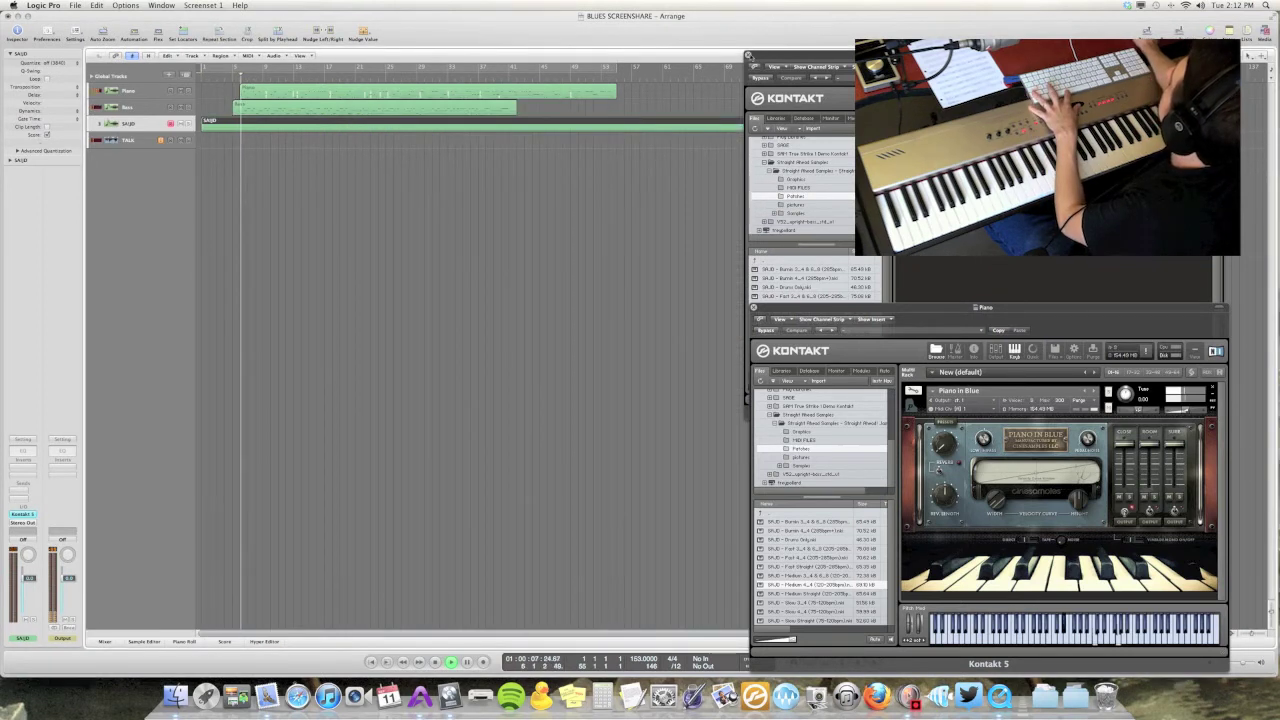
key(super+w)
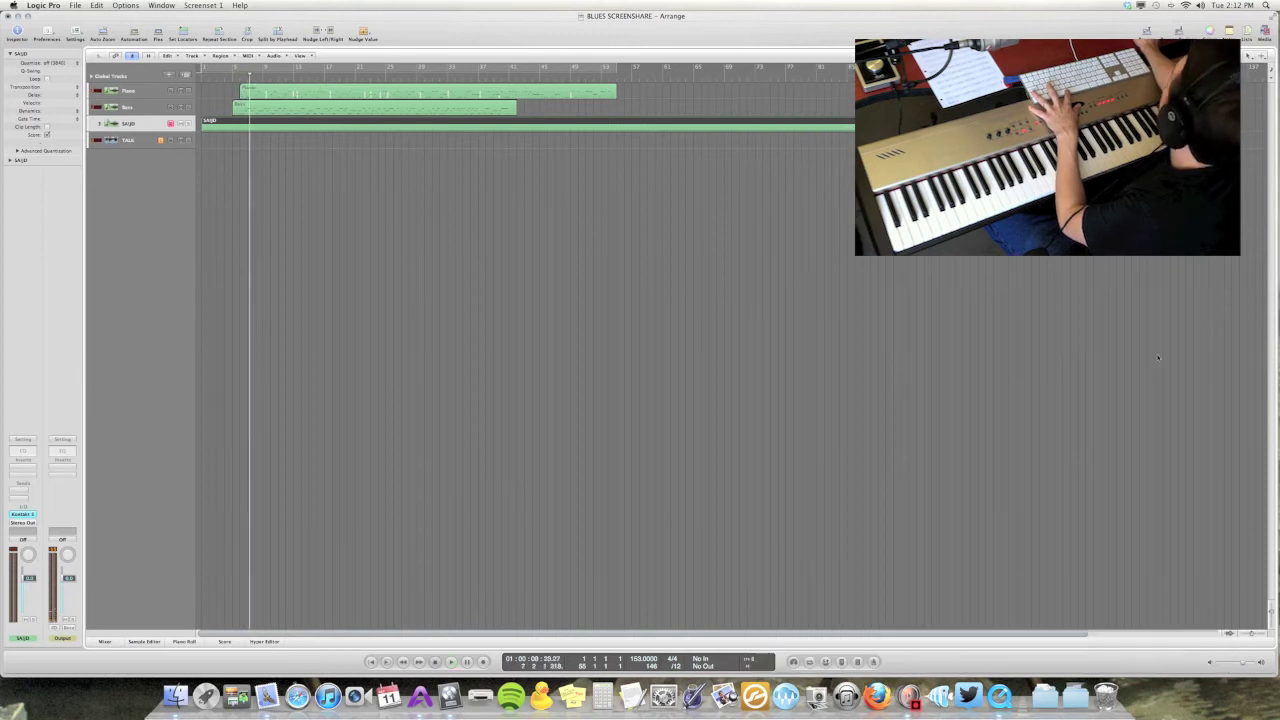
Step: Show the SAJD region's notes in the Piano Roll below the enlarged tracks and place the playhead at bar 6
click(233, 77)
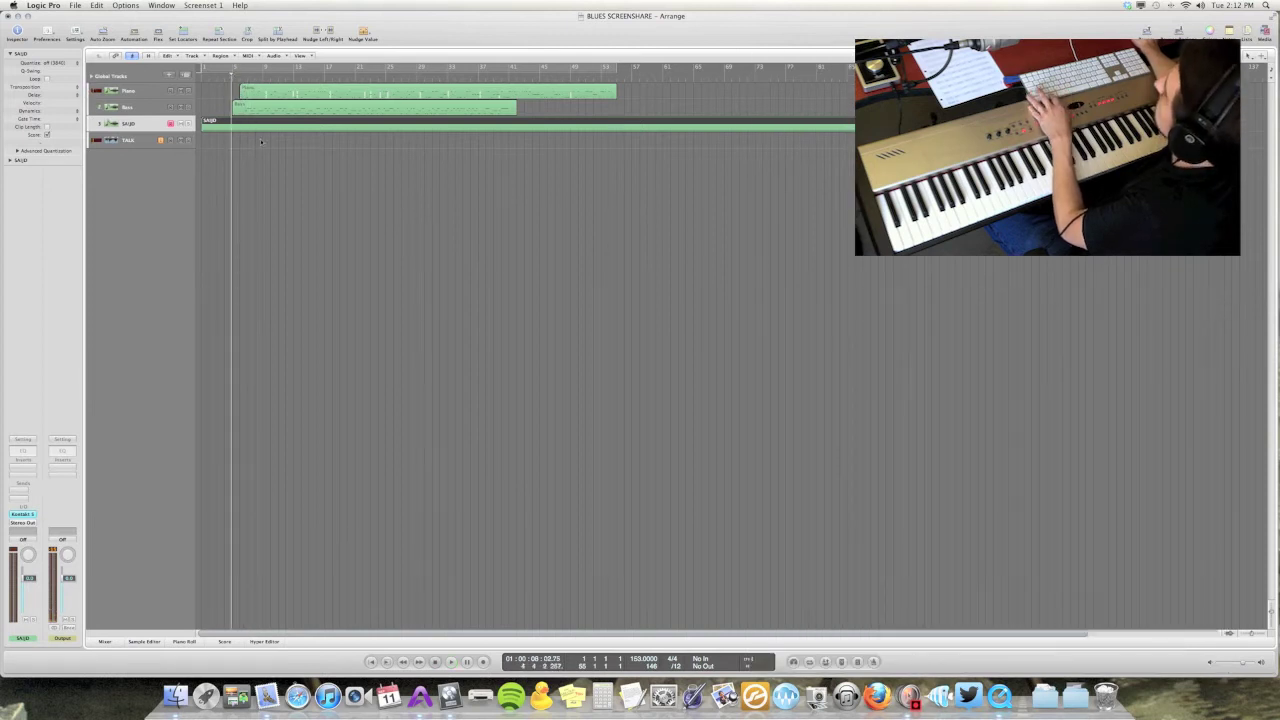
key(p)
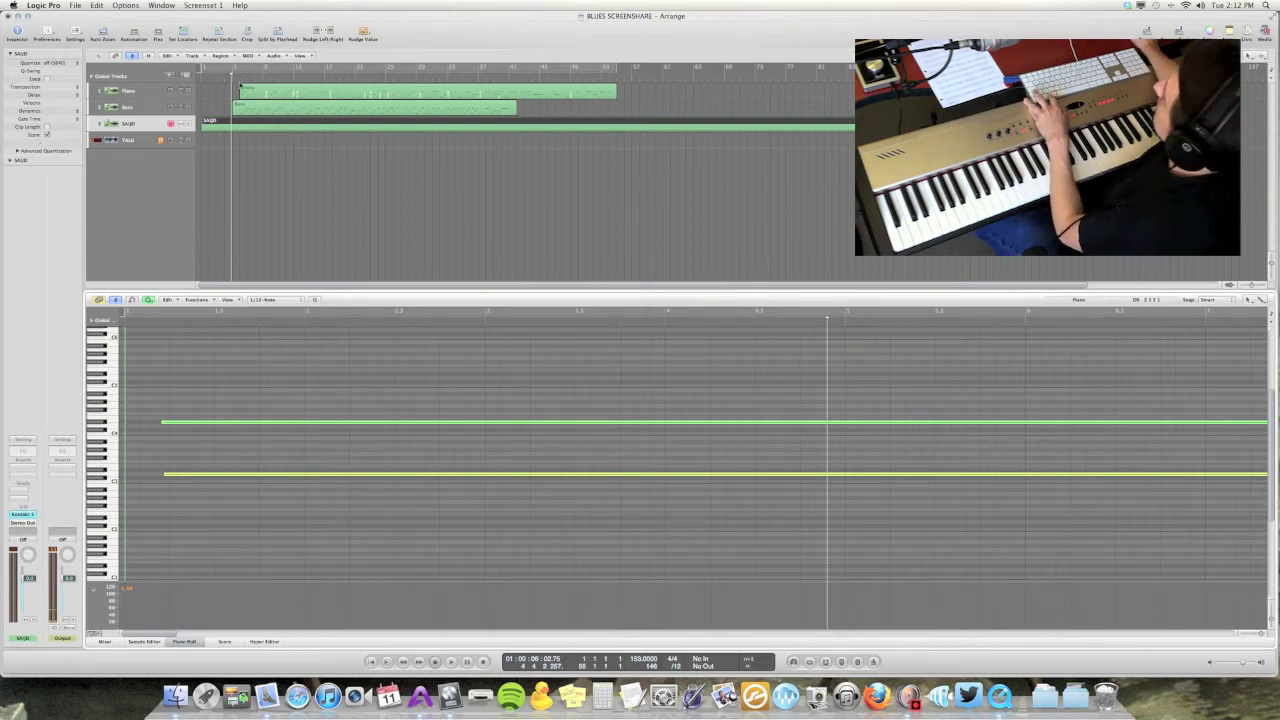
key(super+Right)
key(super+Right)
key(super+Right)
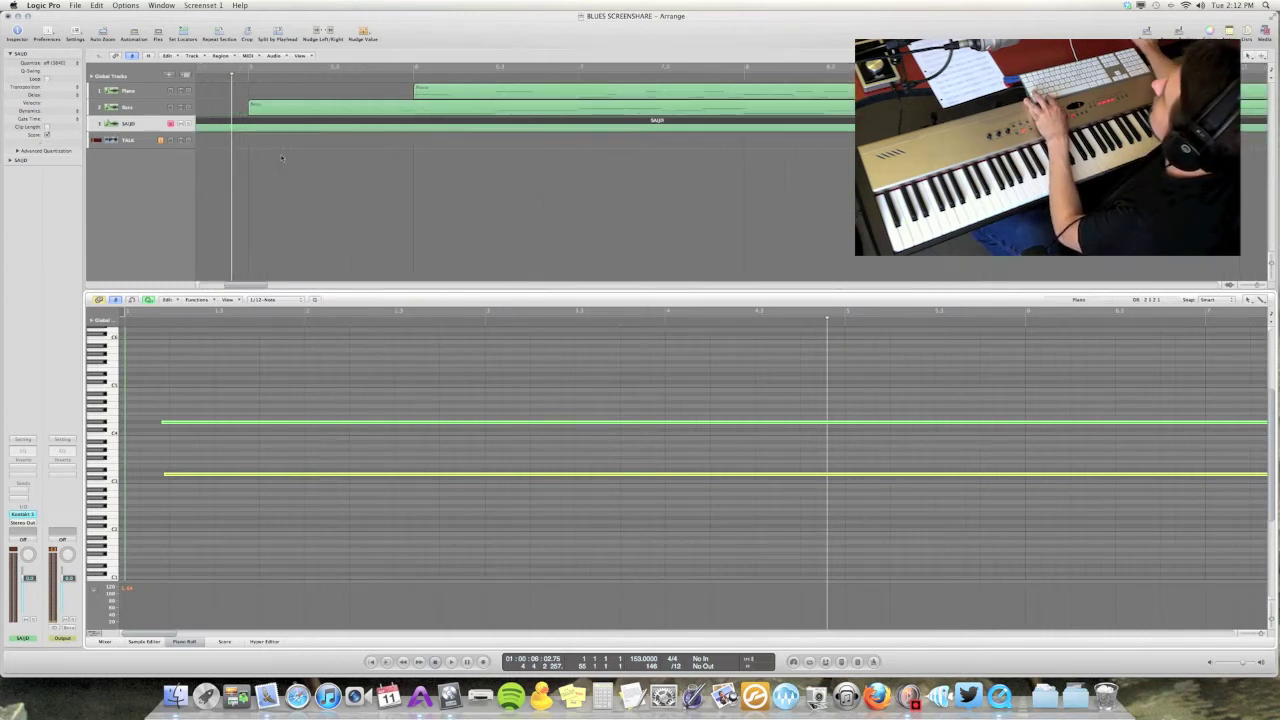
key(super+Down)
key(super+Down)
key(super+Down)
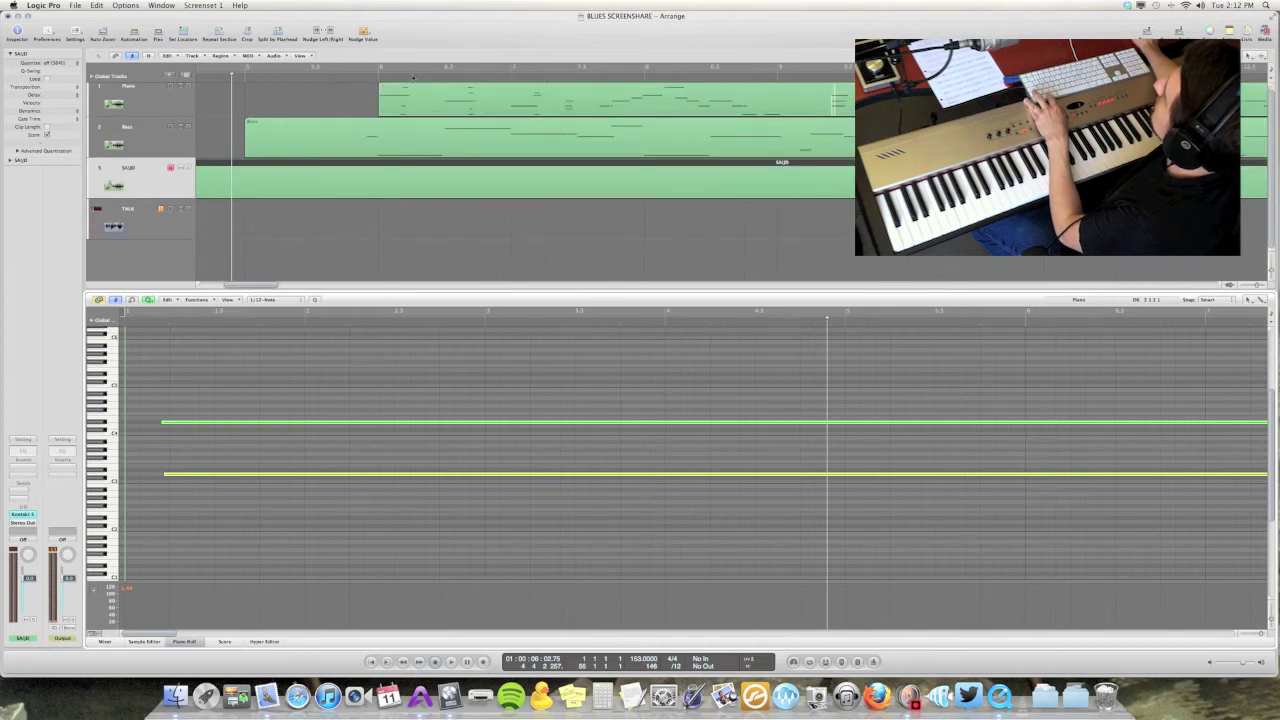
click(380, 70)
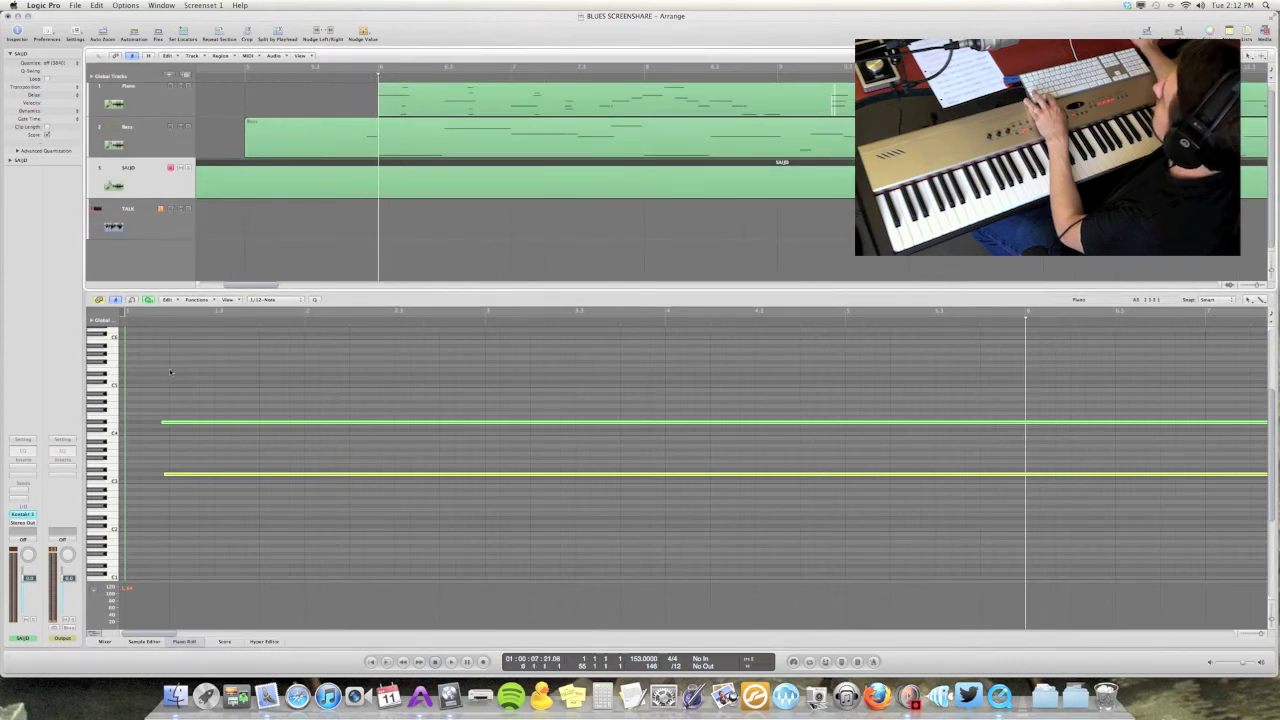
Step: Move both held drum notes so they start just before bar 6, and listen to the new entry
drag(146, 405, 990, 469)
click(640, 437)
scroll(640, 437, right, 5)
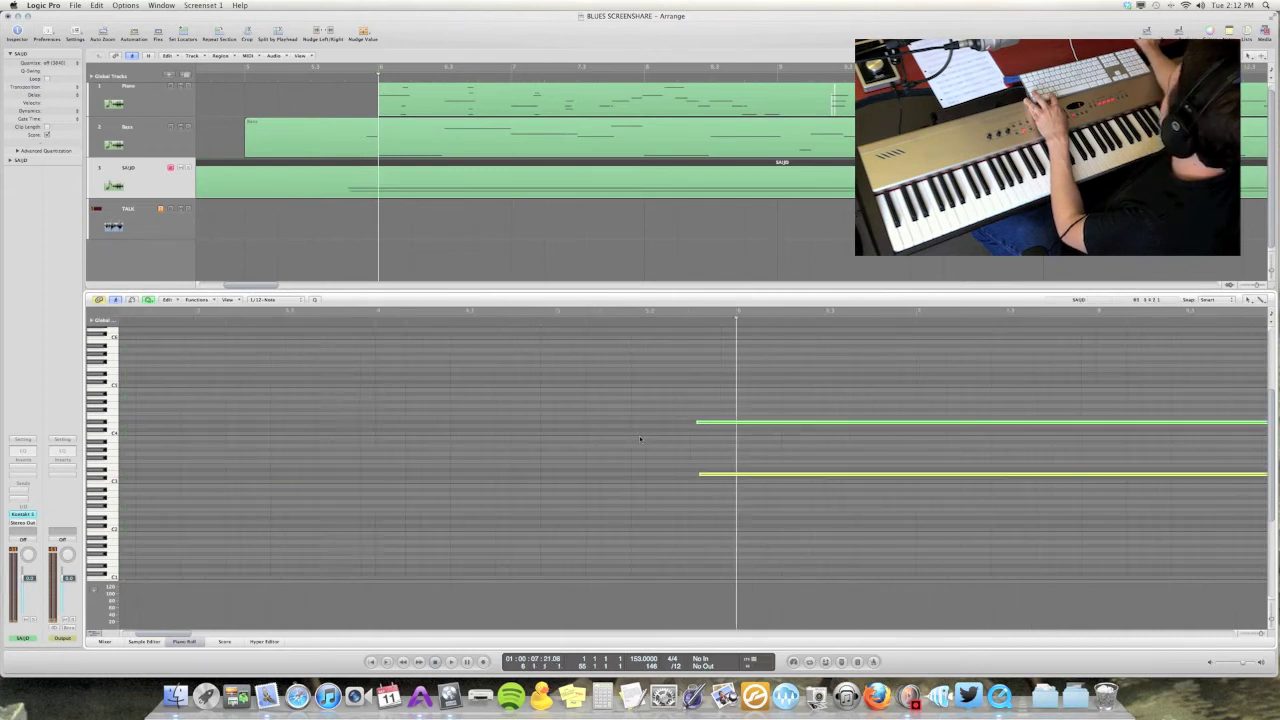
scroll(640, 437, right, 3)
key(space)
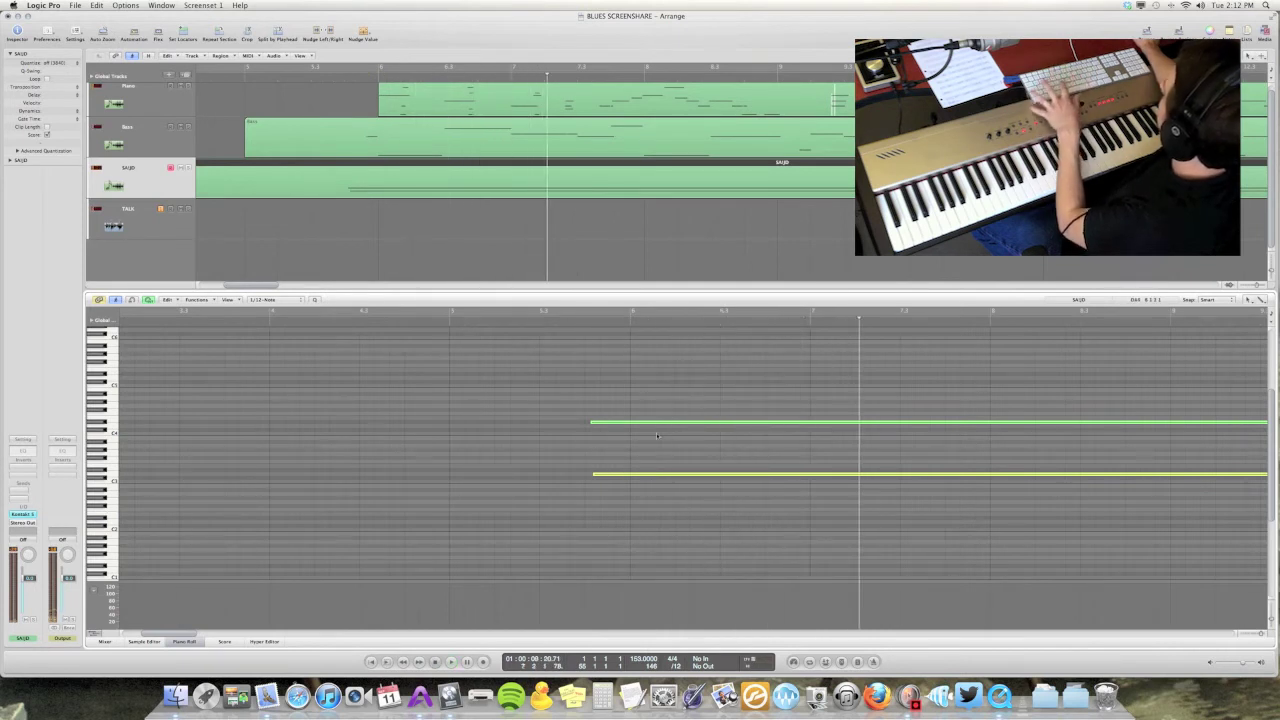
Step: Lower the upper held drum note to a neighbouring pitch near C4 and audition it from shortly after bar 5
drag(645, 423, 642, 431)
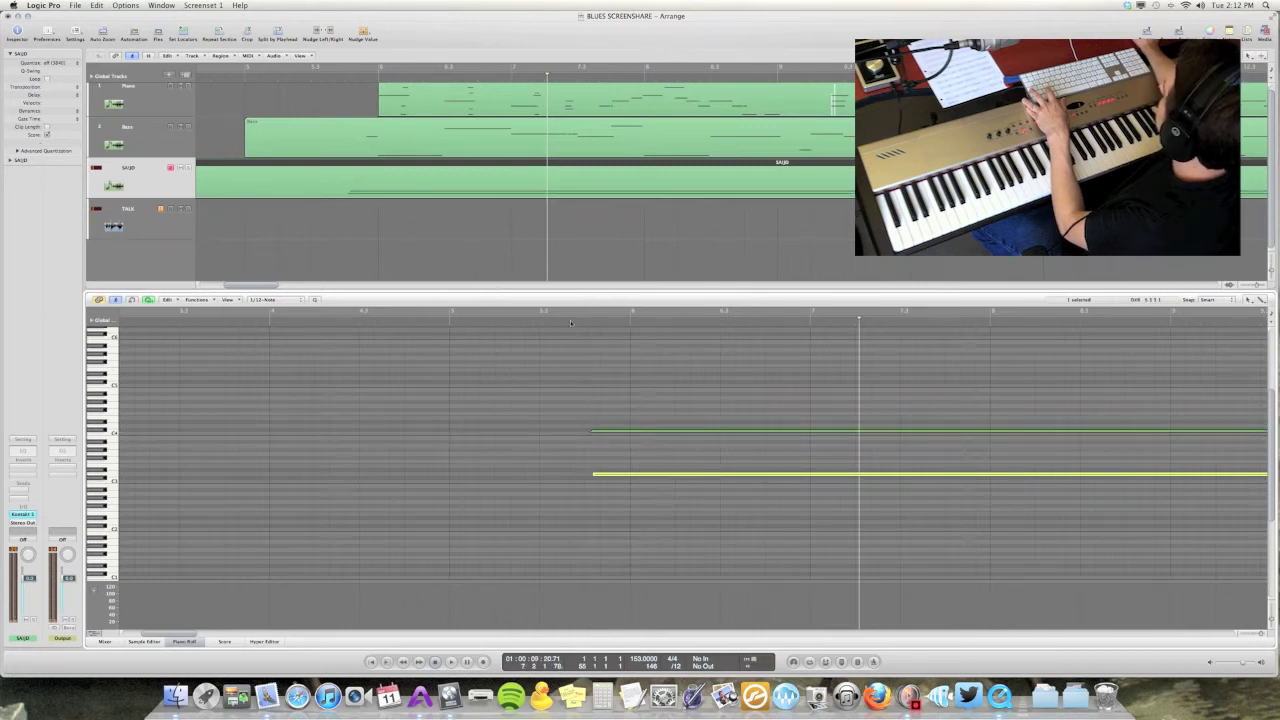
double_click(502, 321)
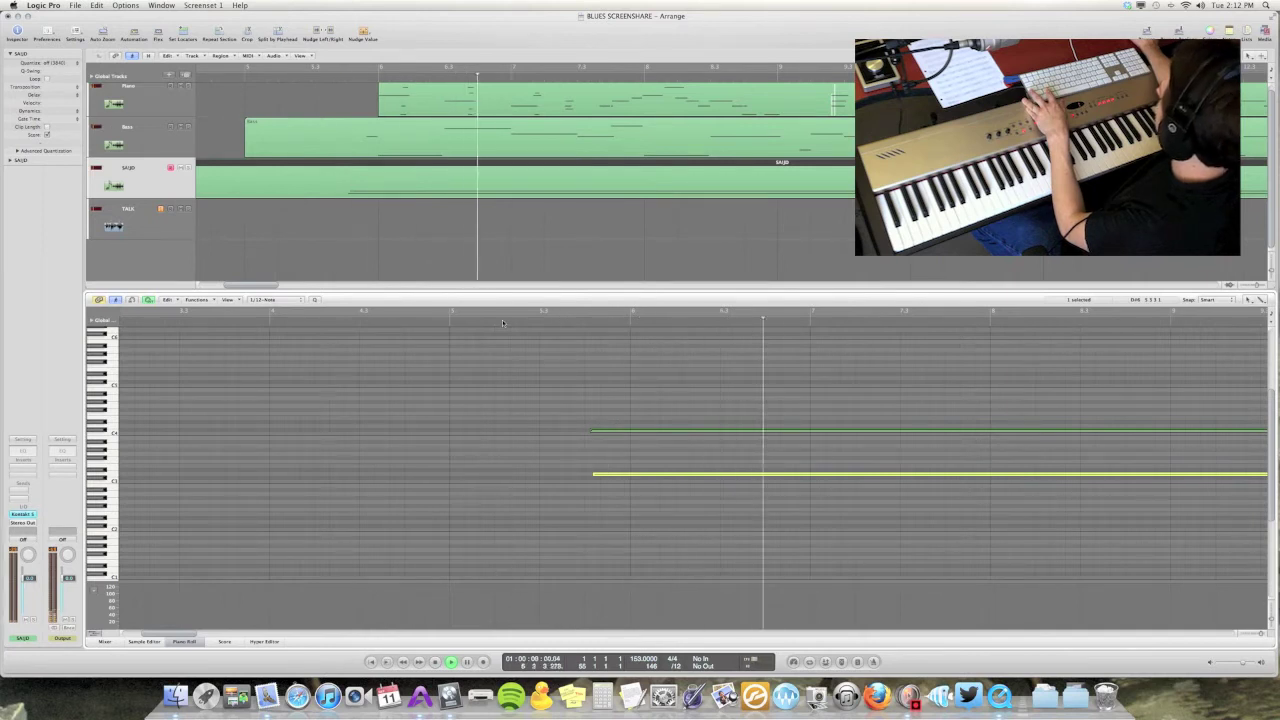
click(662, 514)
key(space)
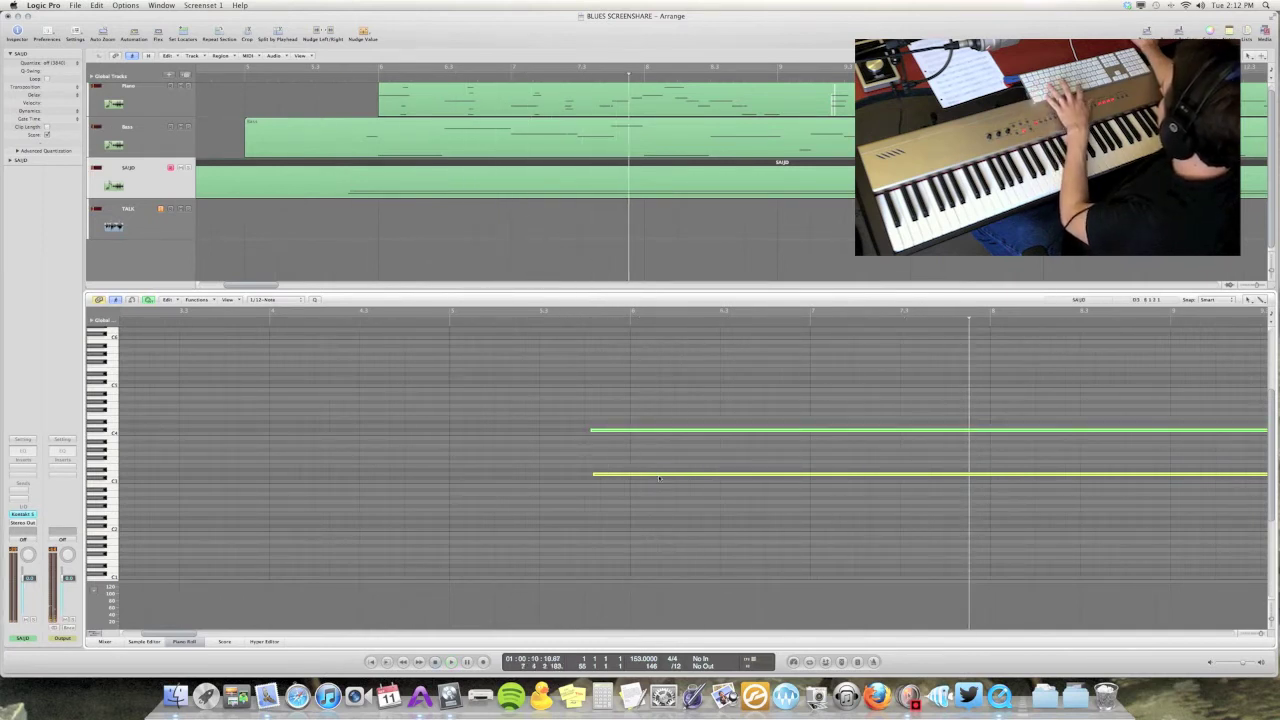
Step: Delete the lower held drum note and play the arrangement from shortly before bar 6
click(658, 474)
key(Delete)
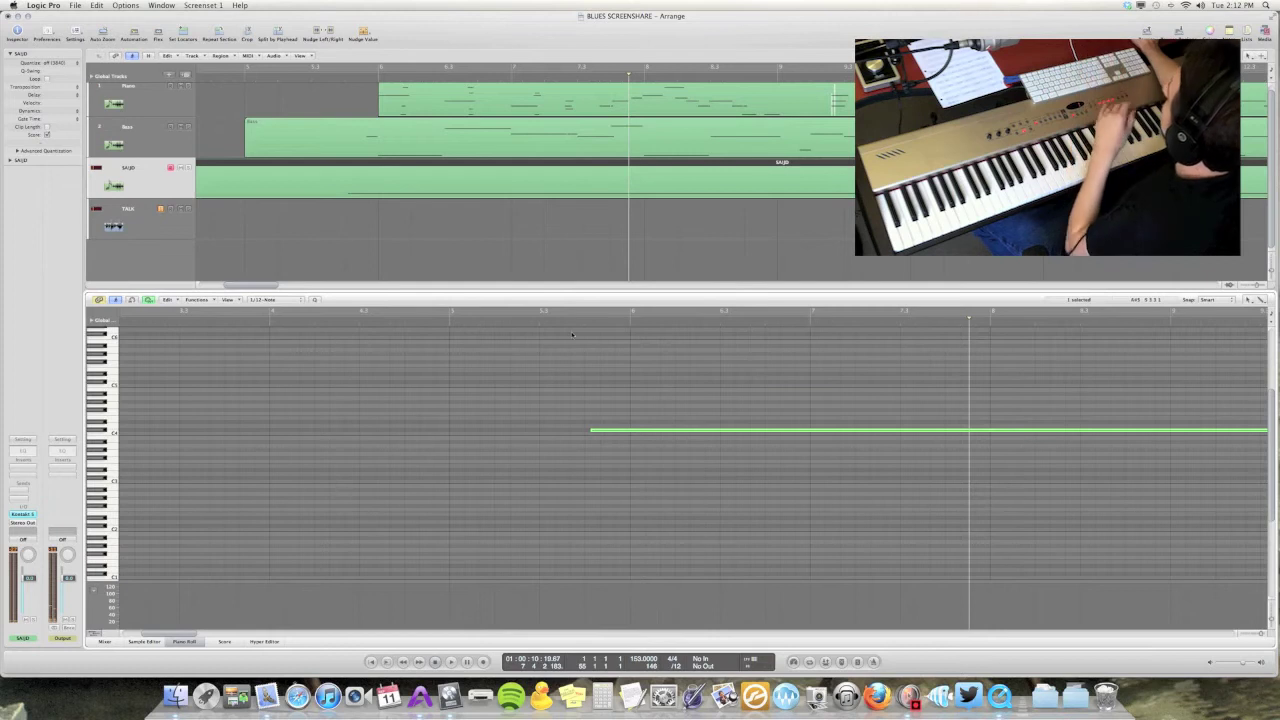
double_click(569, 321)
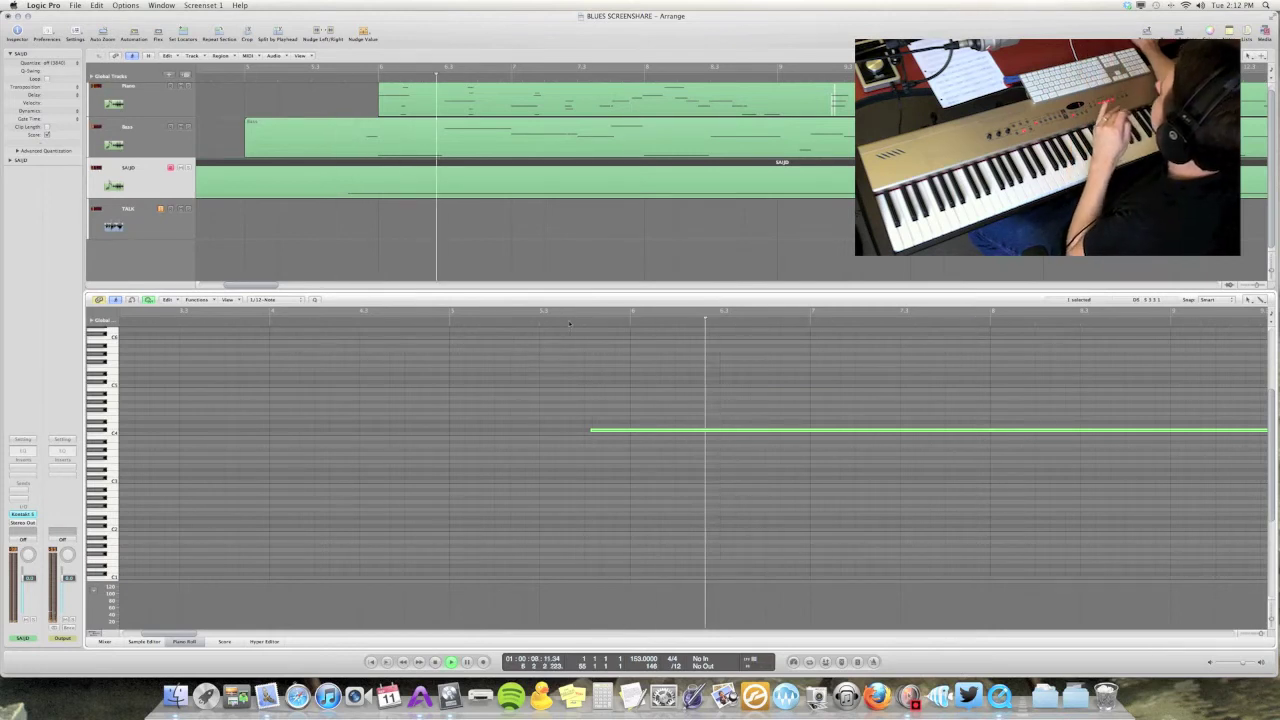
key(super+Left)
key(super+Left)
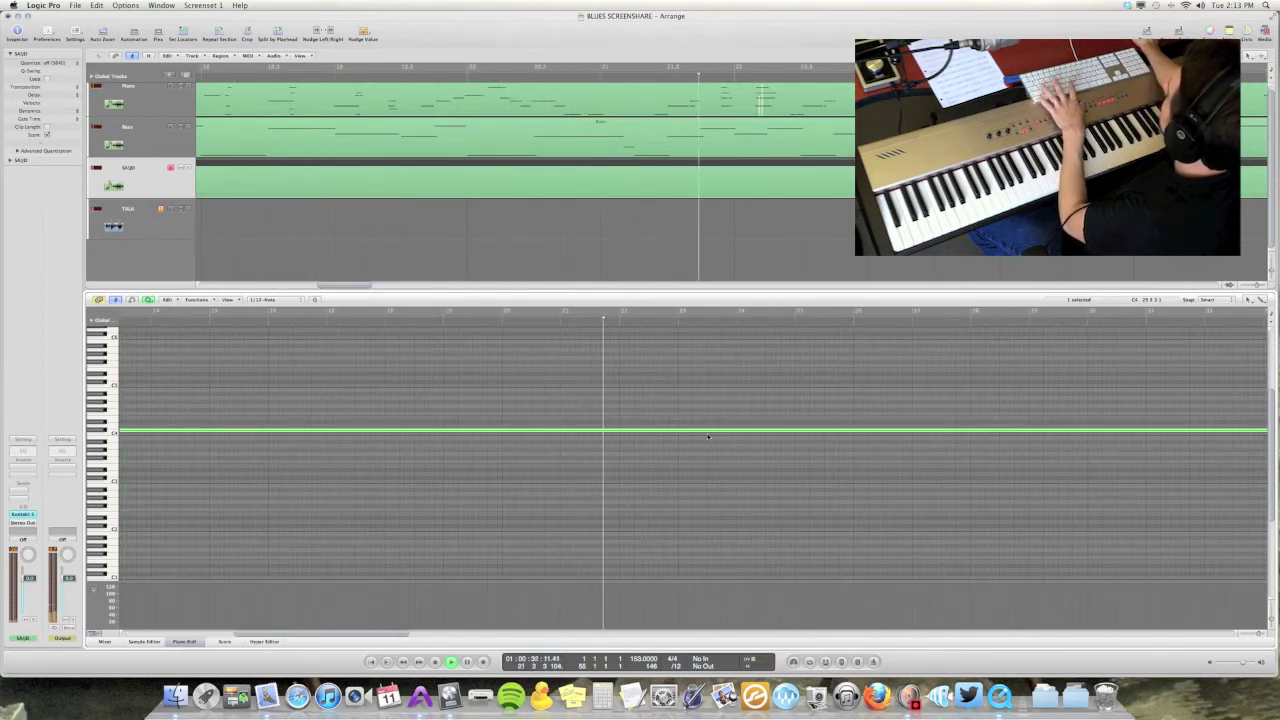
Step: Split the held drum note at bar 22, move the second part slightly higher to start just before bar 22, and audition the change
key(space)
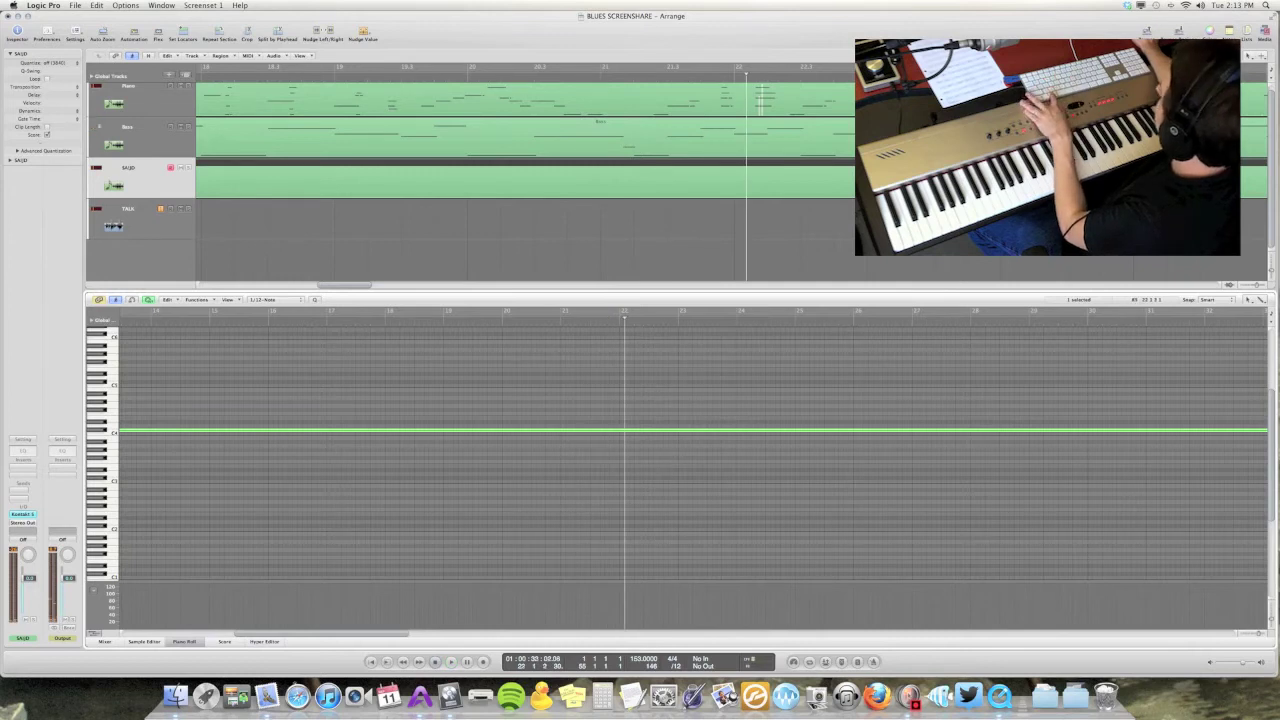
key(comma)
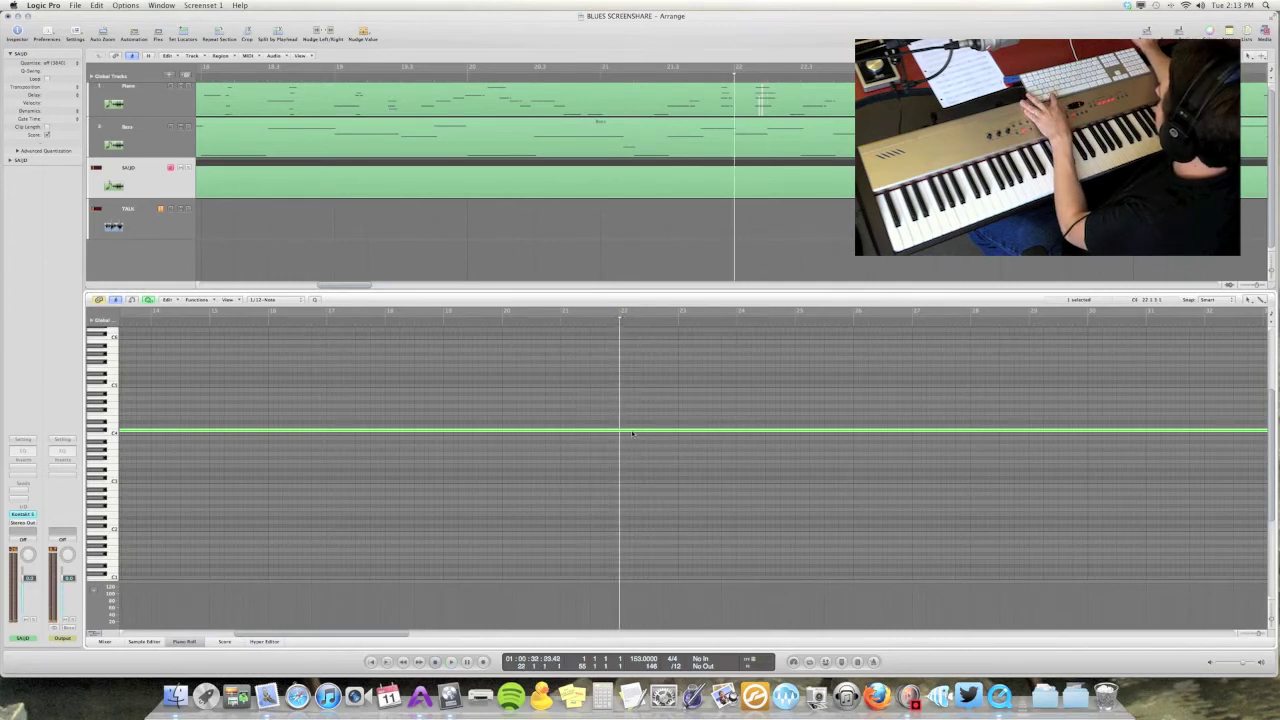
click(632, 433)
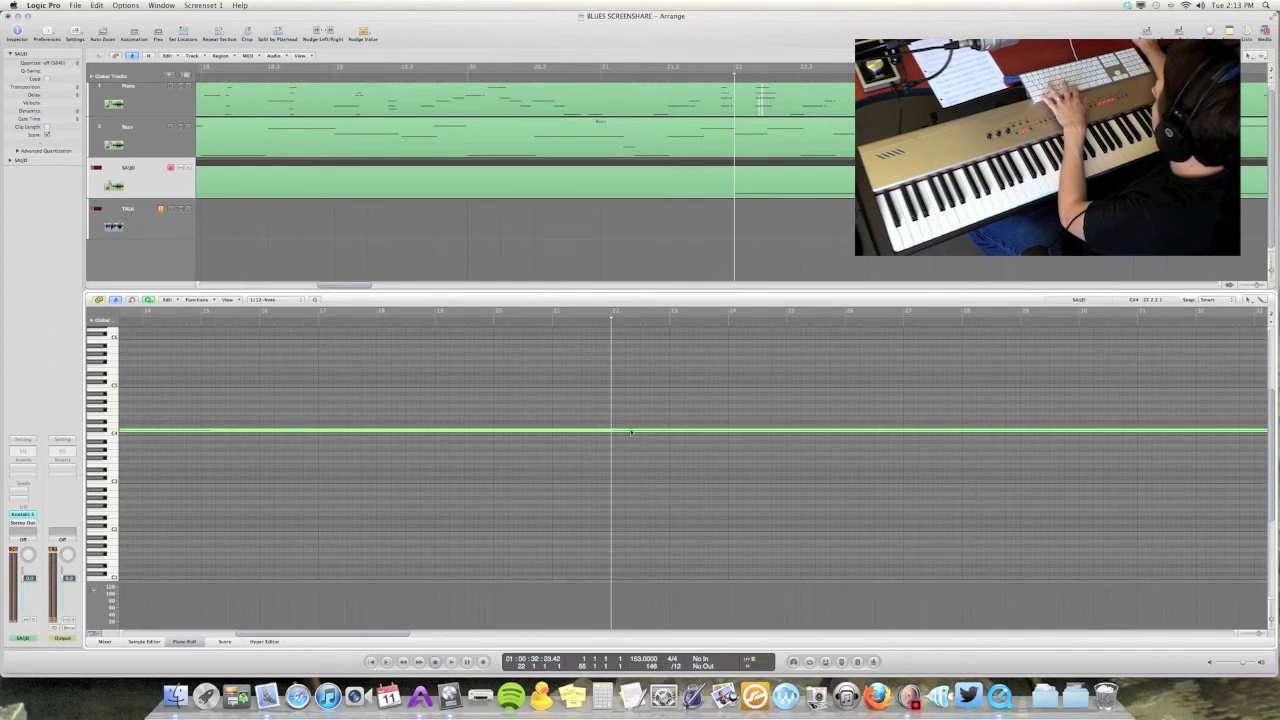
drag(631, 432, 612, 425)
click(612, 425)
double_click(566, 323)
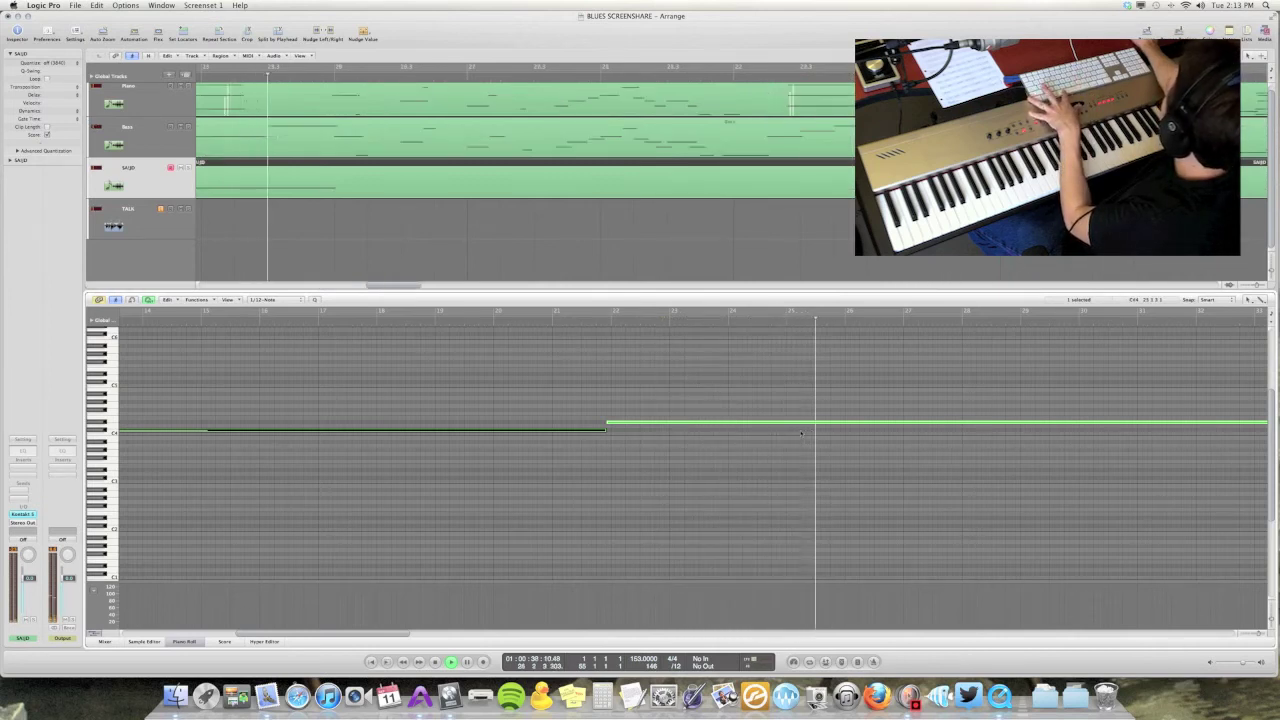
Step: Split the raised drum note just before bar 26, lower the remainder to the pitch of the first note, and play from just before bar 22
key(Left)
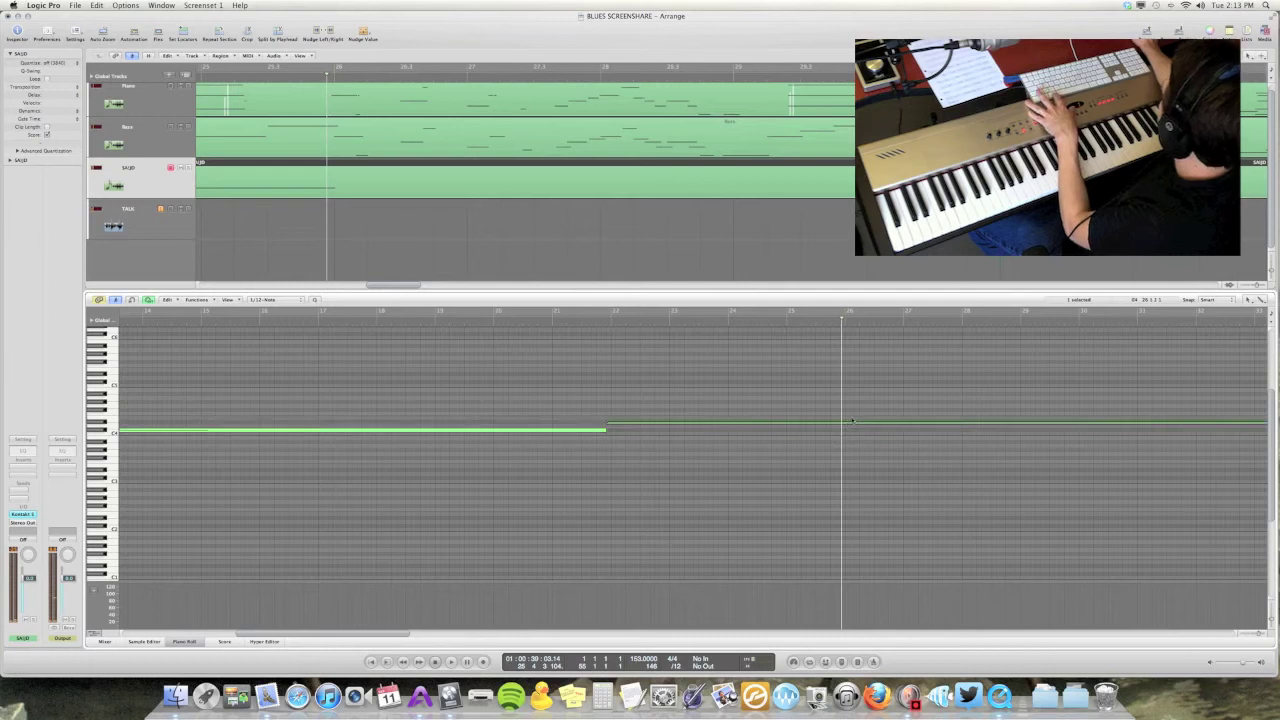
key(Right)
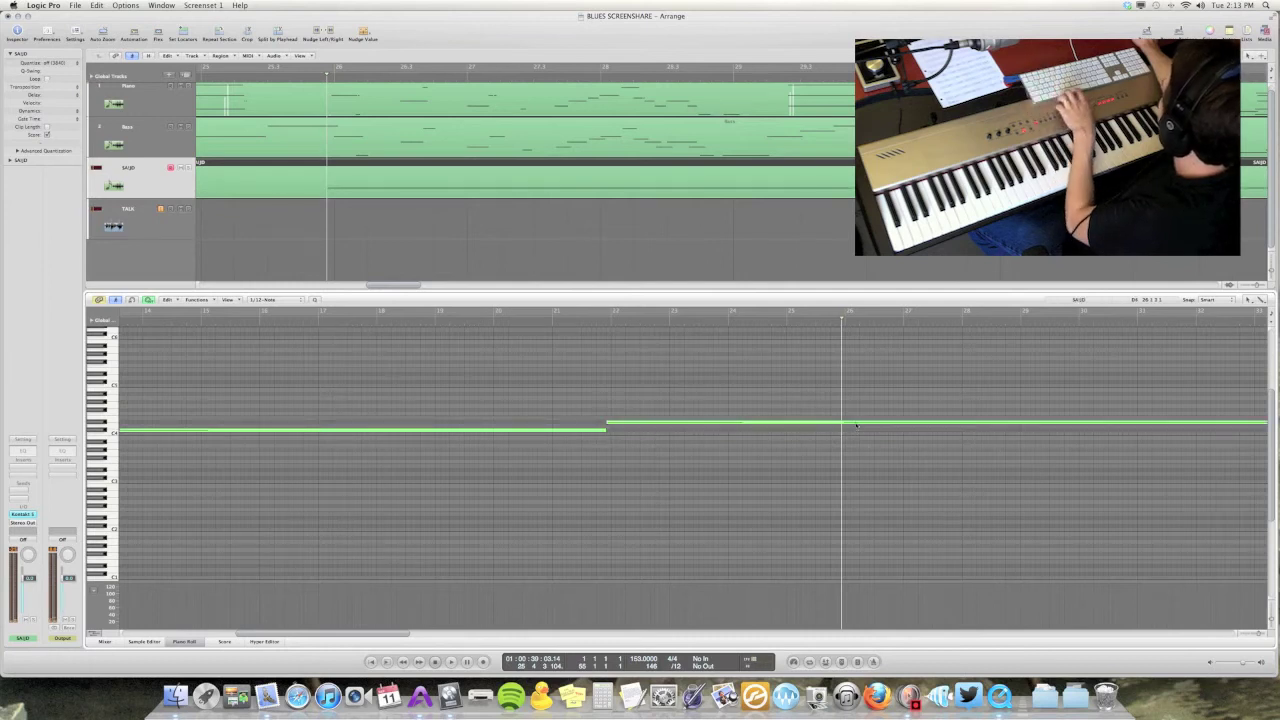
drag(851, 429, 856, 433)
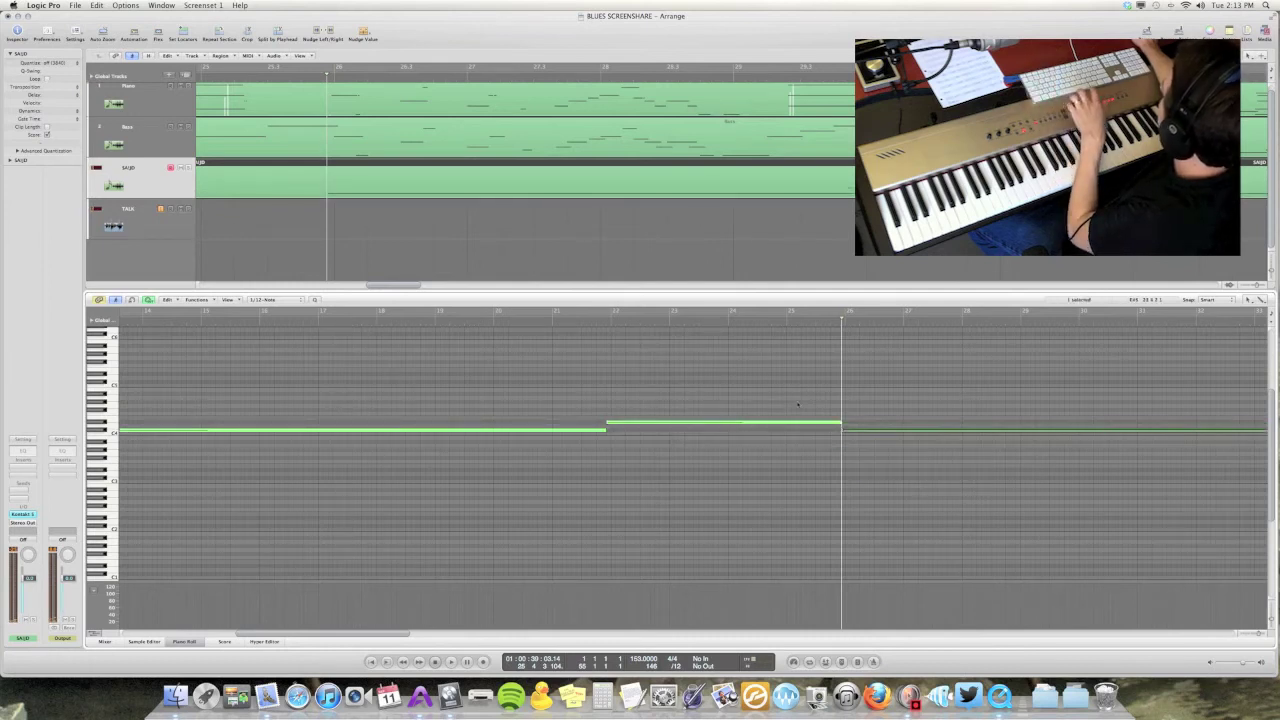
click(598, 329)
key(space)
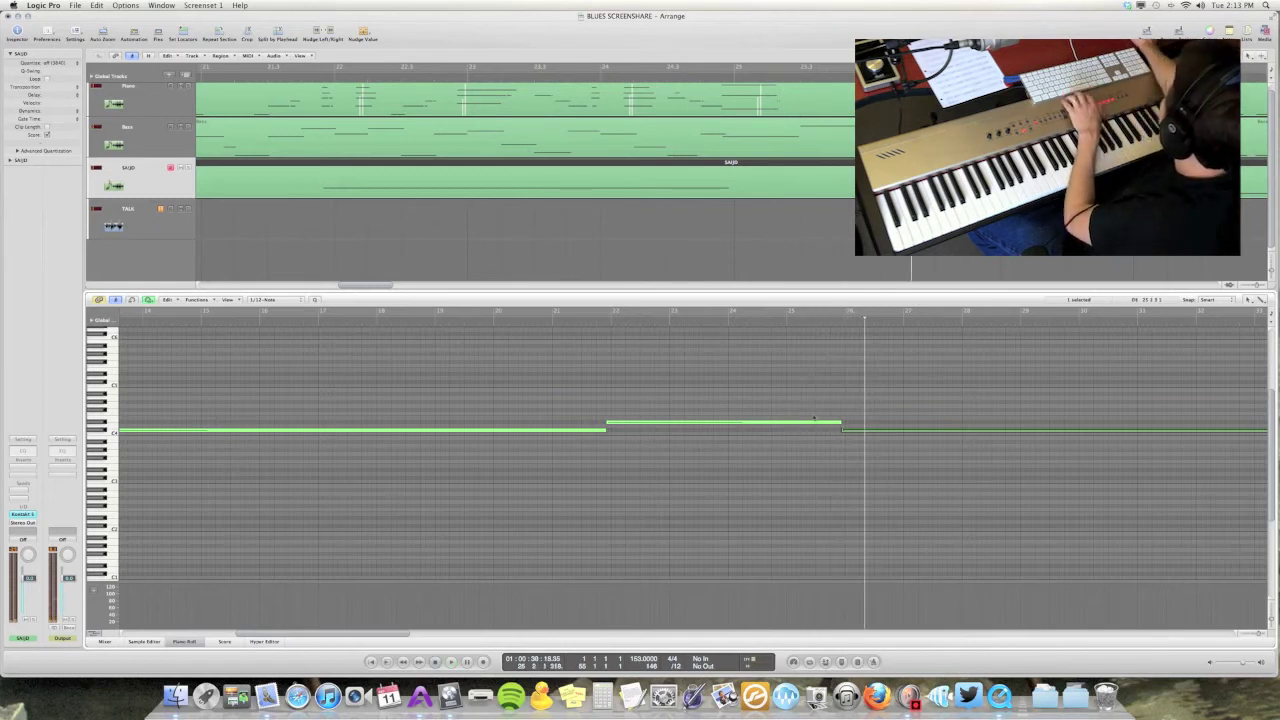
Step: Move the changeover from the raised note to the following lower note to just before bar 25, and audition from shortly before bar 22
click(830, 438)
drag(841, 424, 781, 432)
click(602, 318)
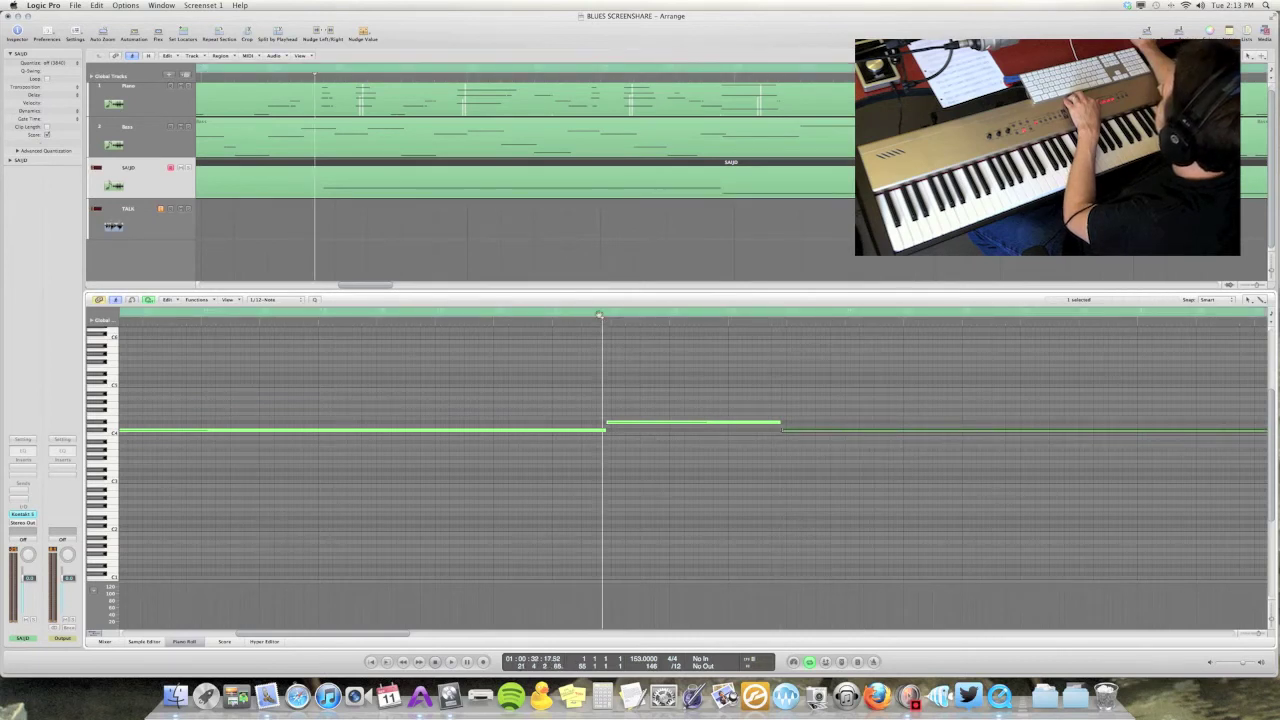
click(598, 321)
click(620, 336)
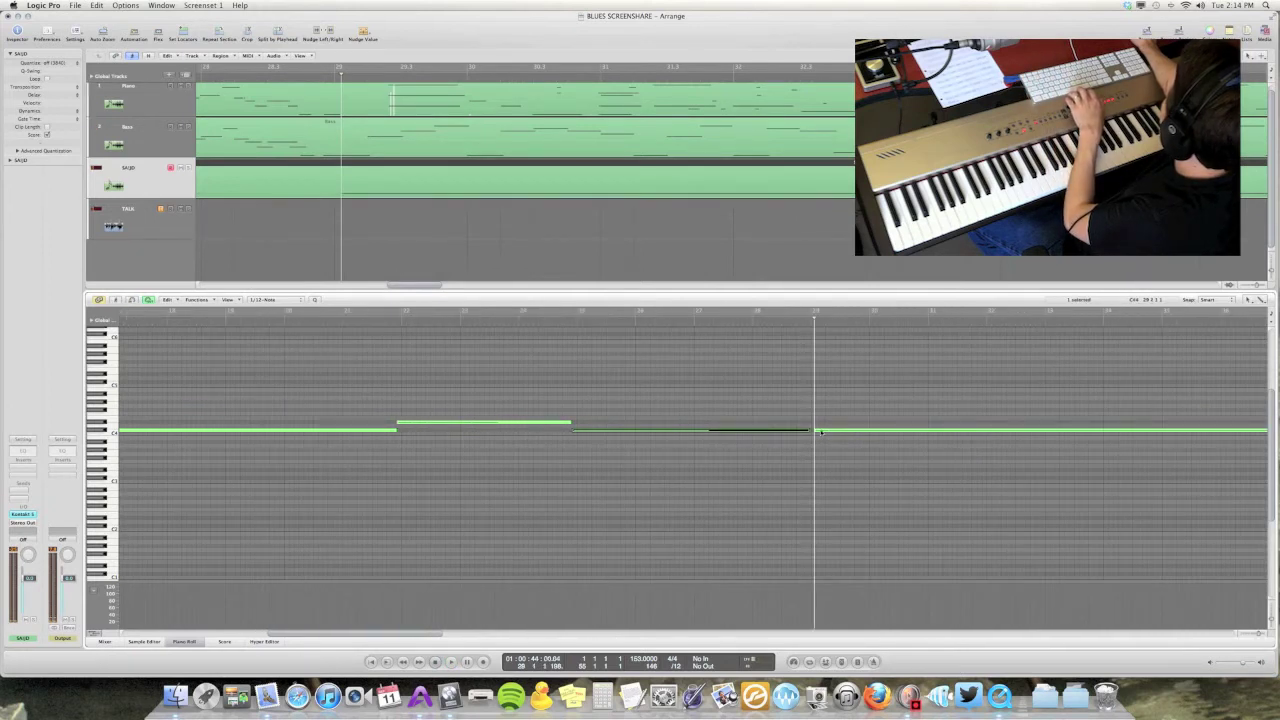
Step: Move the last held note up to A4 at bar 30, and place a note above C5 from just before bar 29 to slightly past bar 30
drag(817, 431, 888, 401)
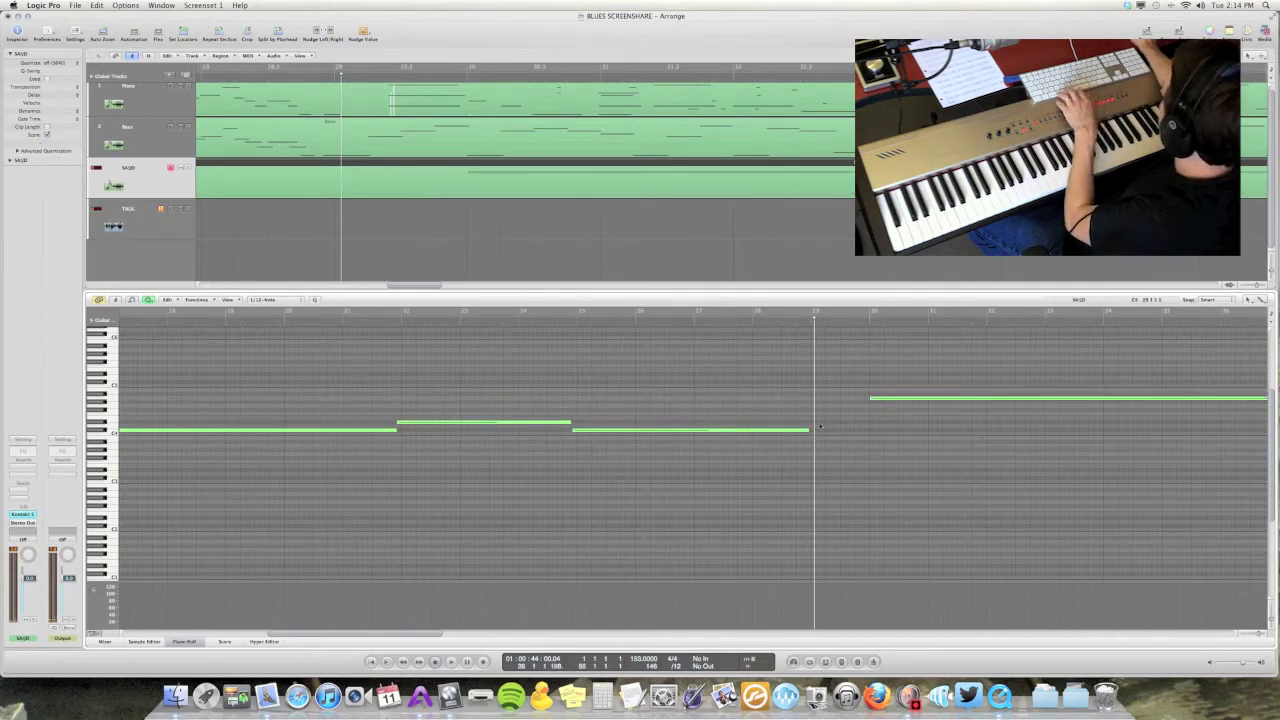
scroll(818, 452, up, 1)
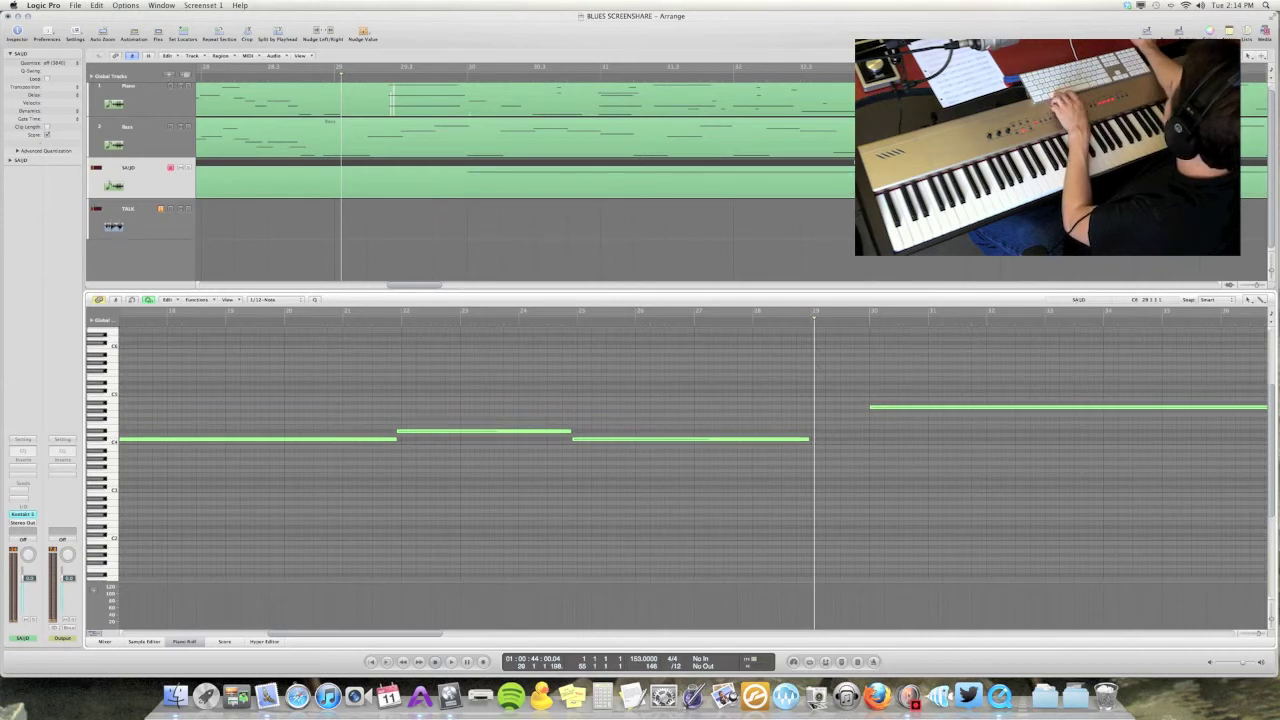
drag(812, 339, 827, 377)
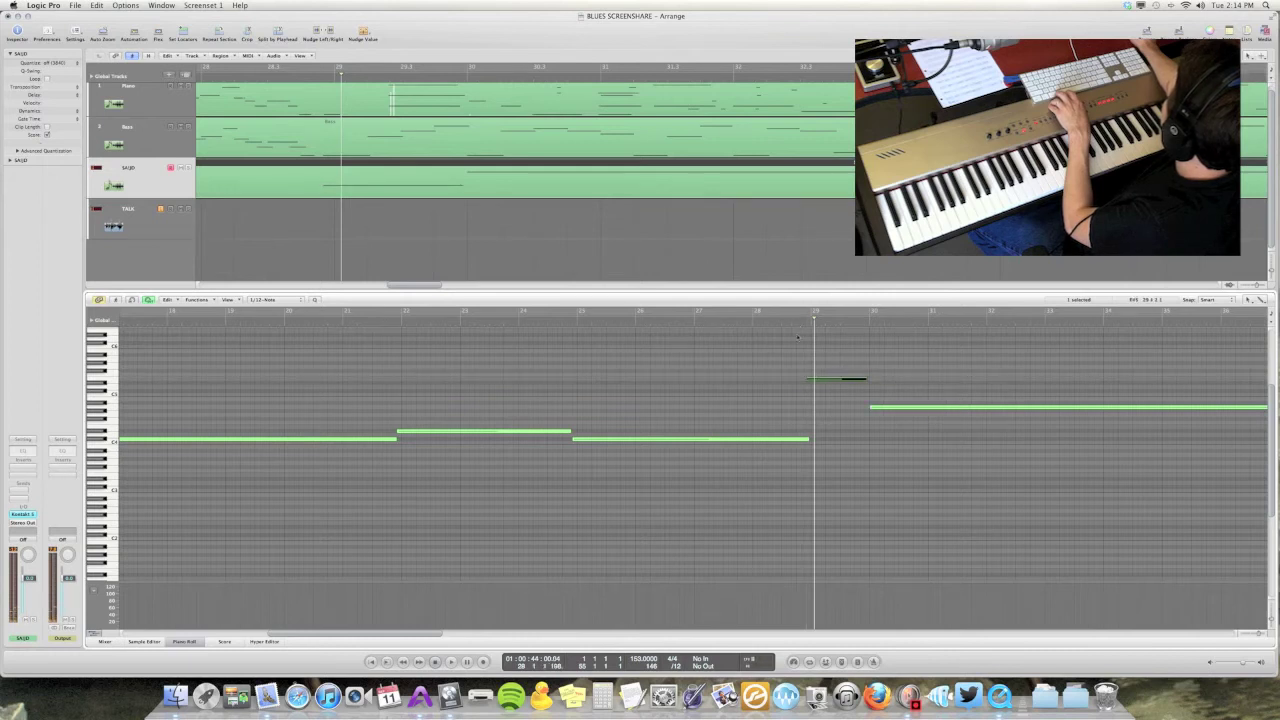
key(space)
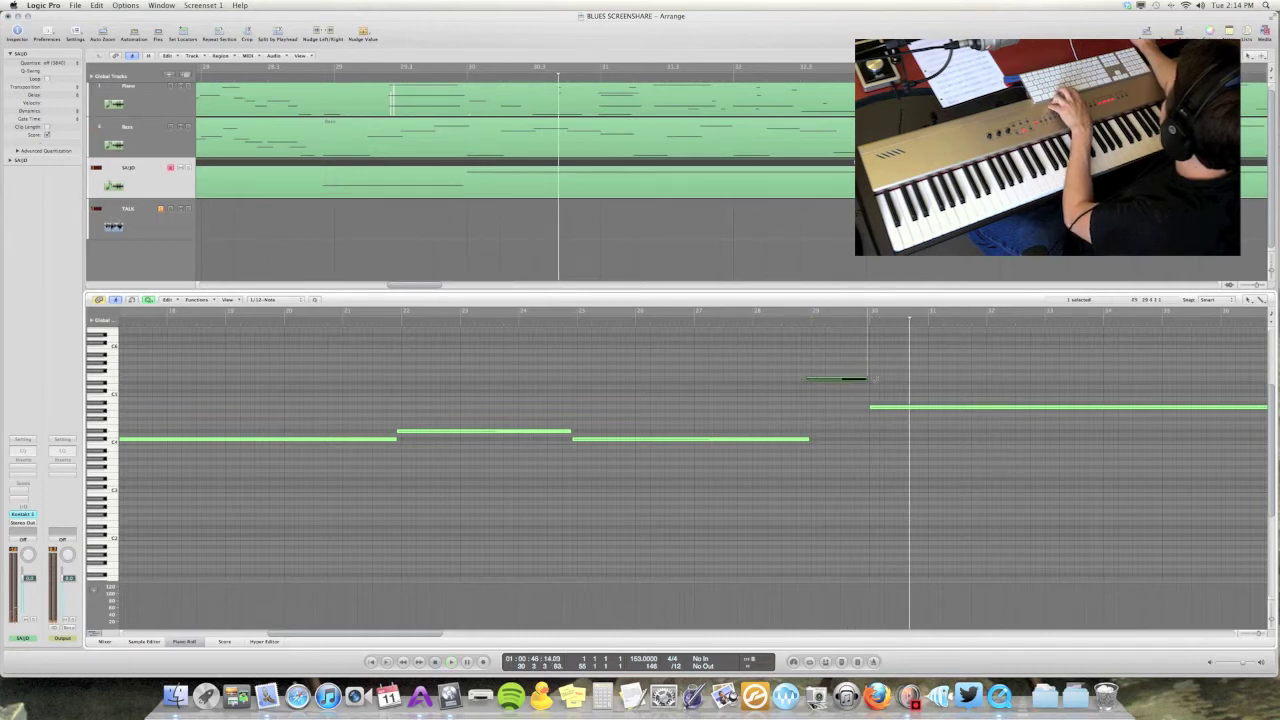
drag(875, 378, 880, 378)
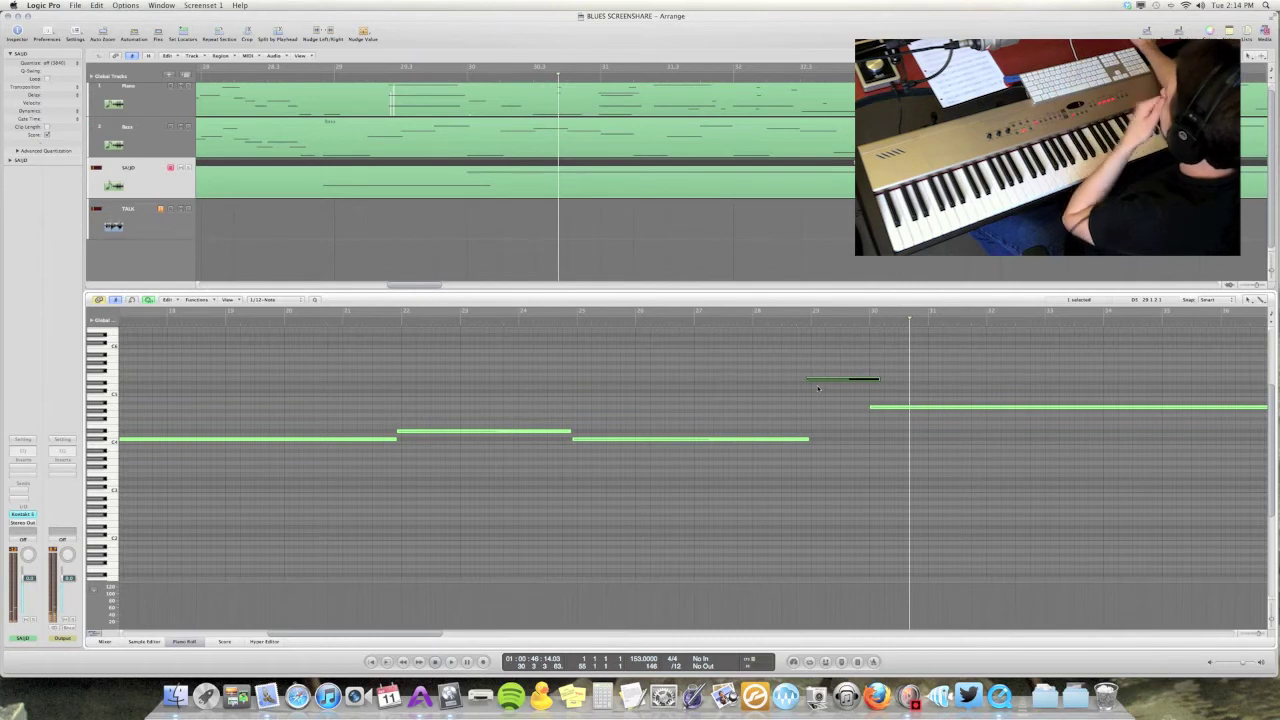
Step: Copy the held A4 note at bar 30 straight down to a pitch between C3 and C4
scroll(597, 430, left, 10)
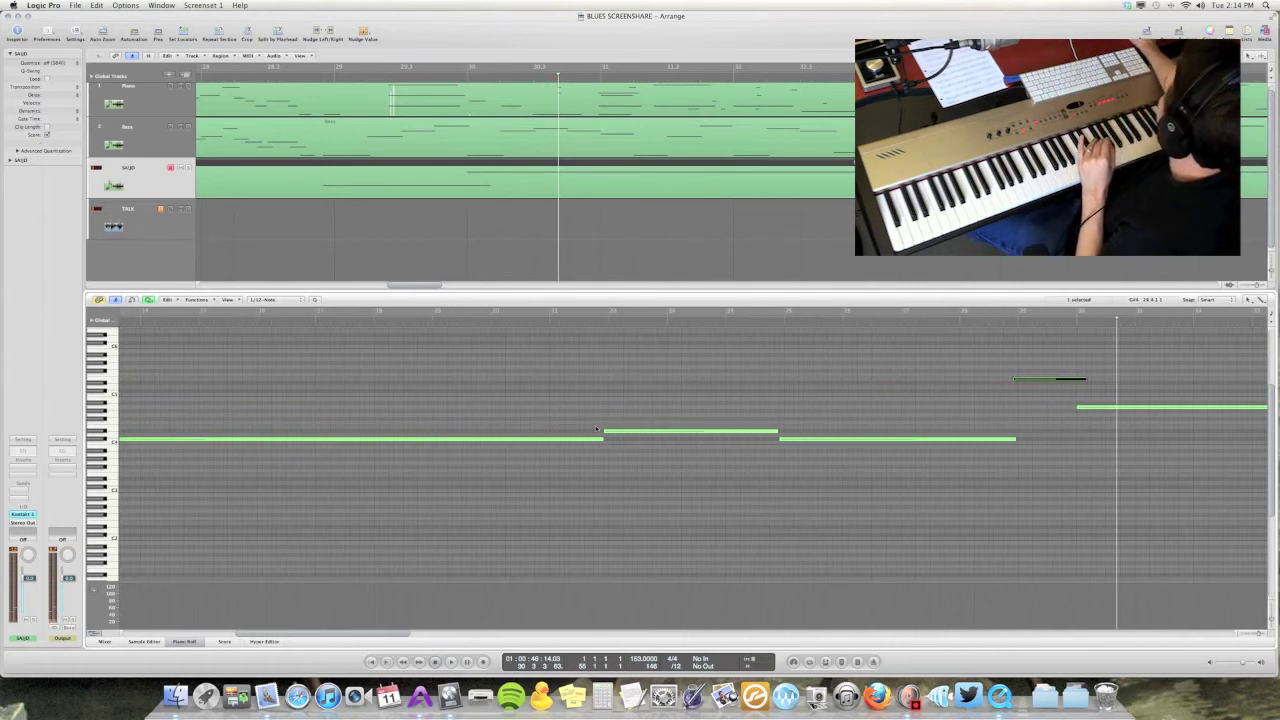
scroll(434, 397, left, 10)
scroll(940, 331, right, 6)
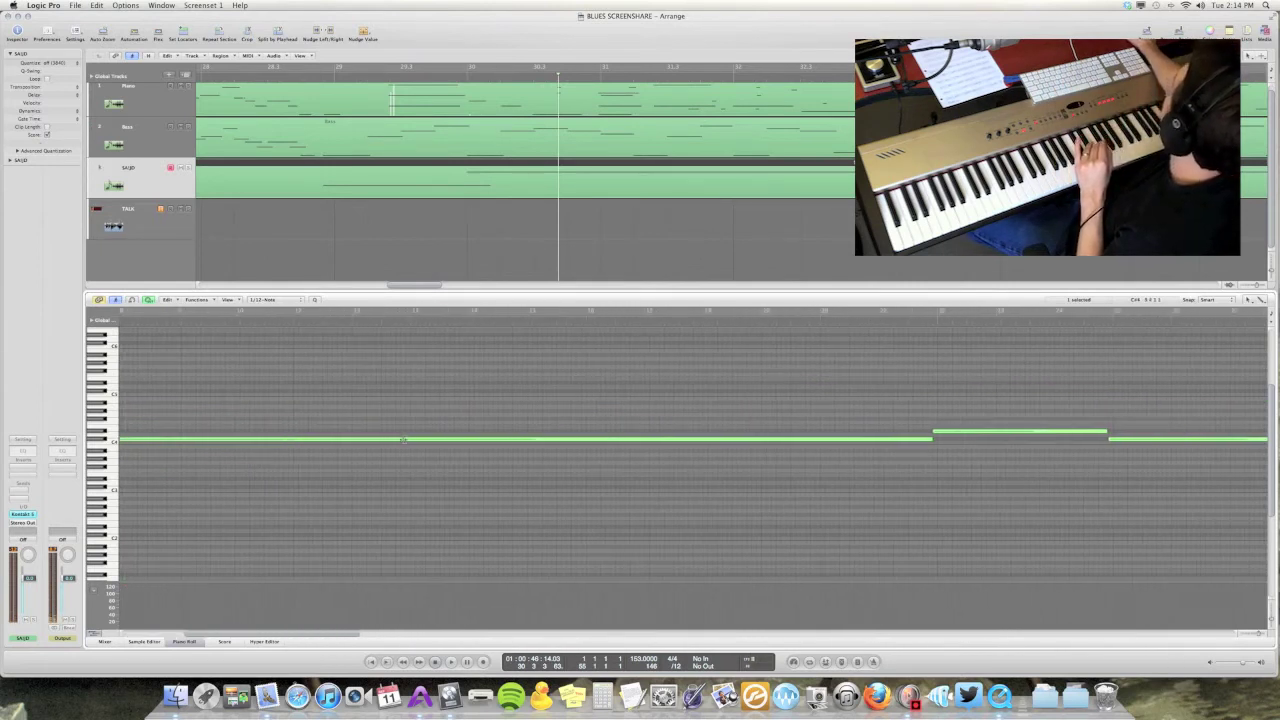
scroll(840, 342, right, 12)
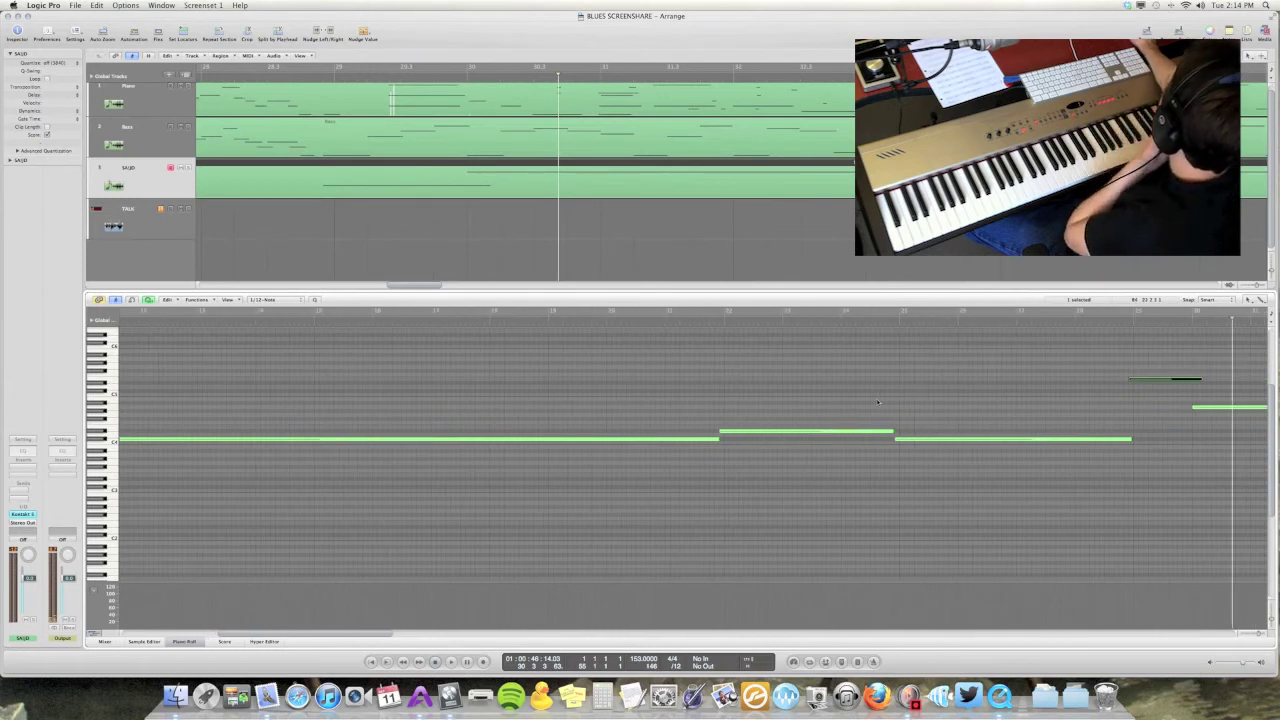
scroll(908, 404, right, 12)
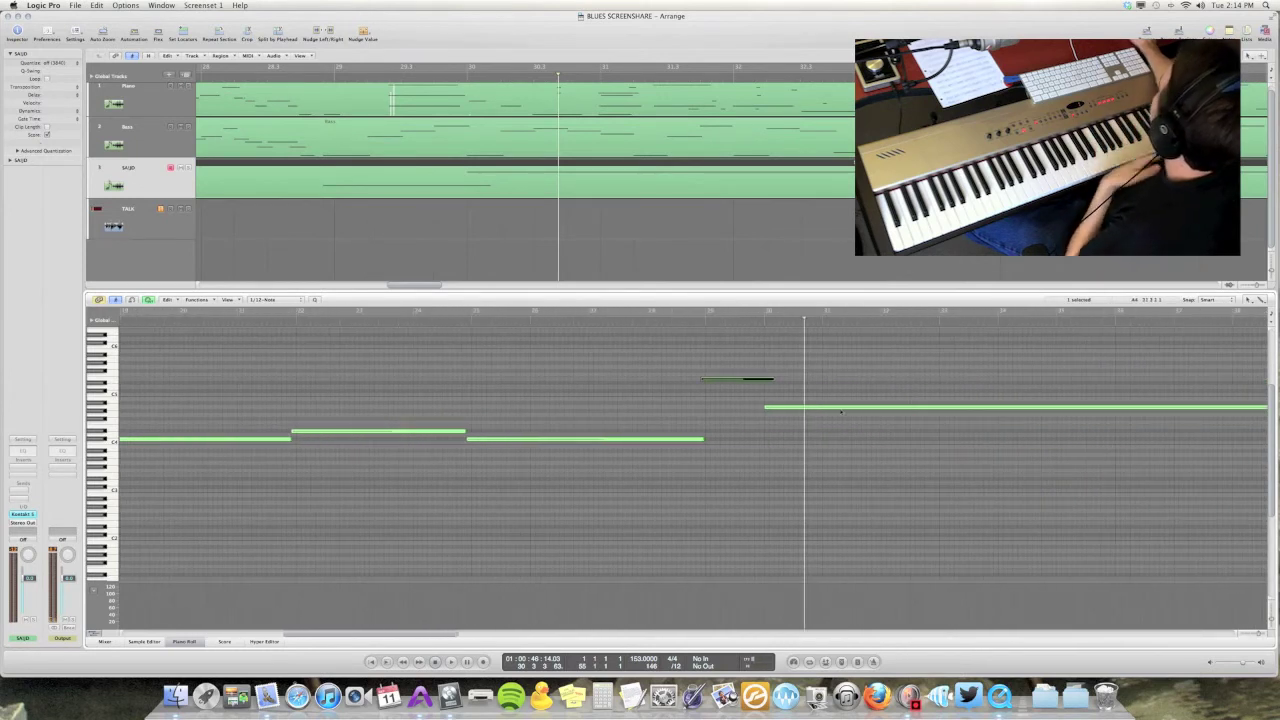
click(786, 408)
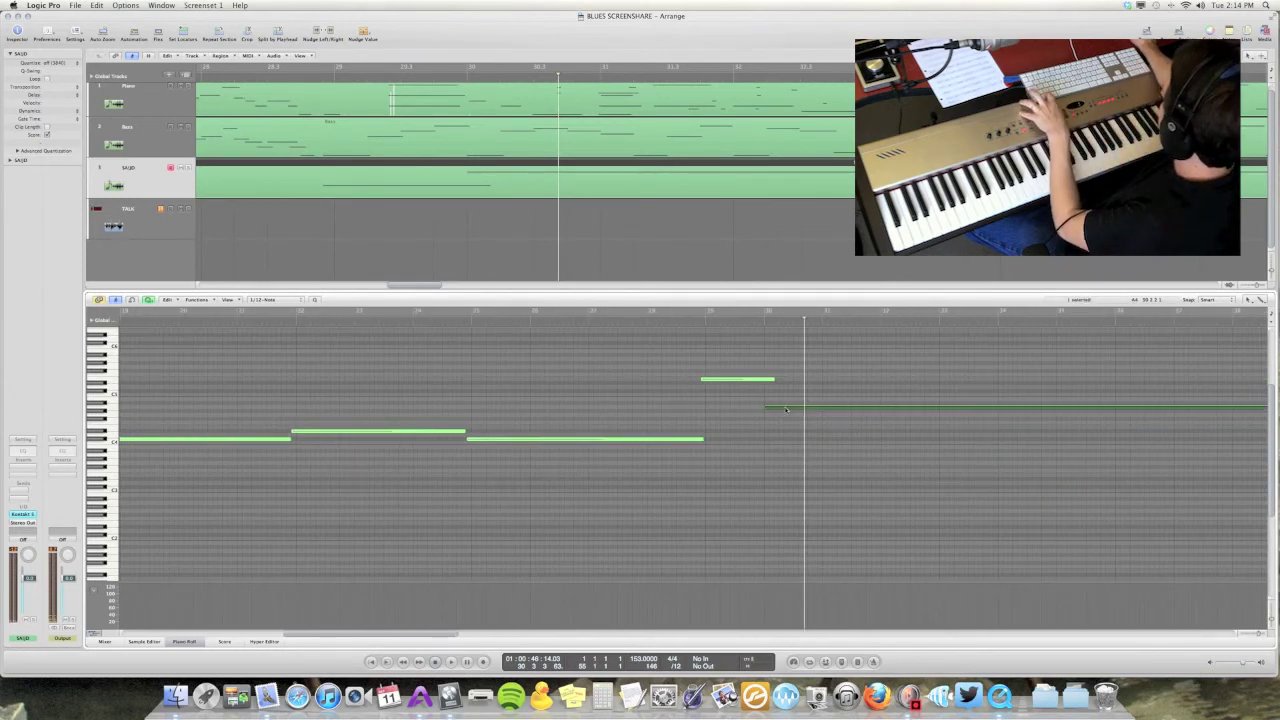
drag(786, 408, 786, 475)
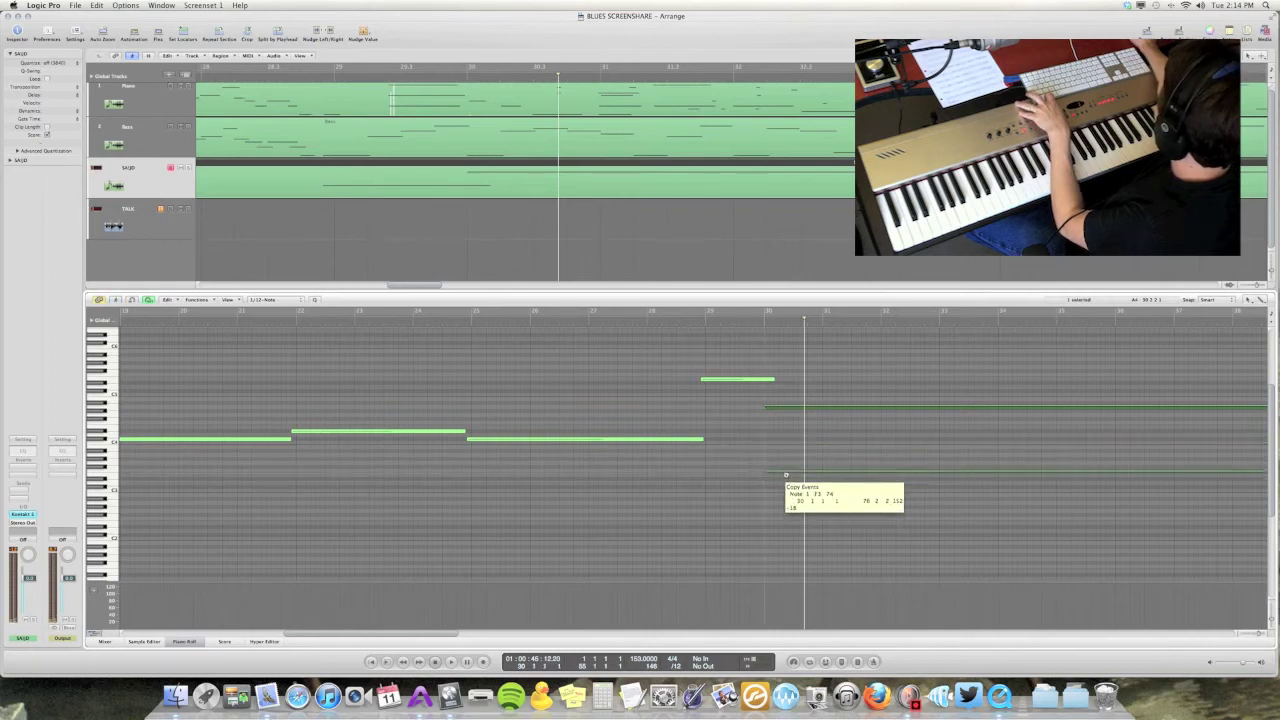
drag(786, 473, 786, 470)
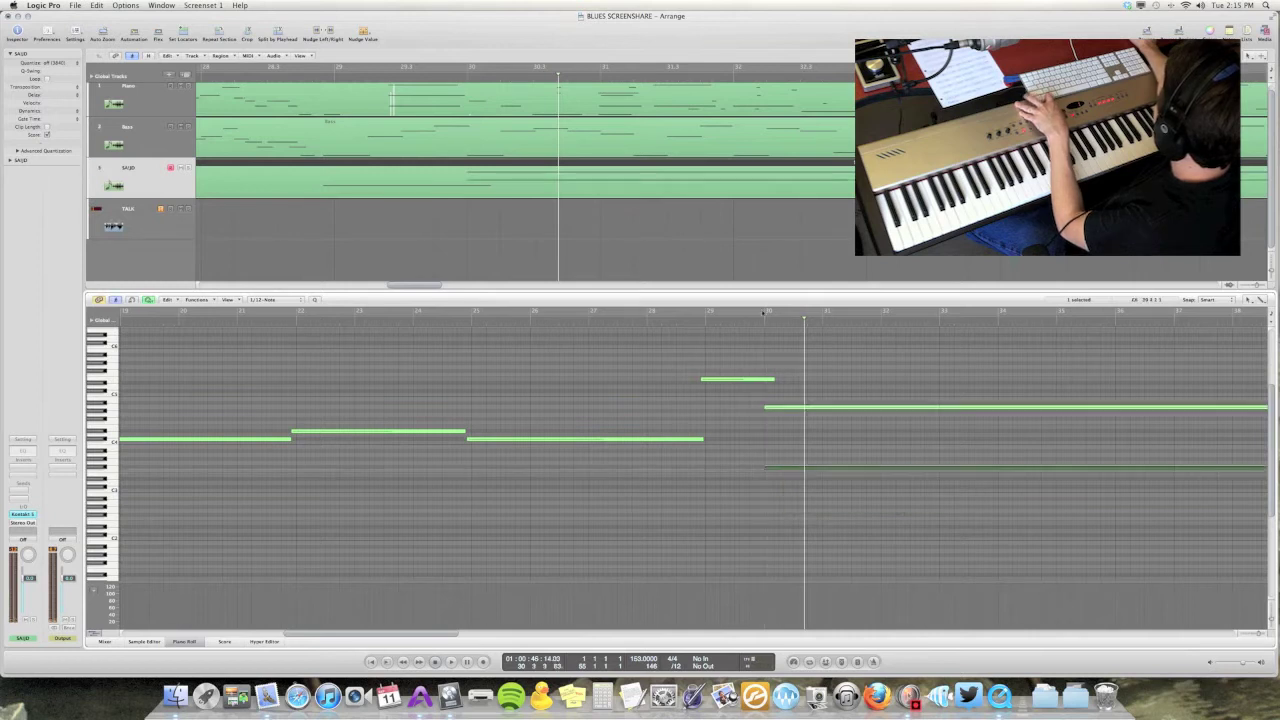
Step: Move both held notes at bar 30 to start slightly earlier, and audition them from just before bar 30
click(765, 469)
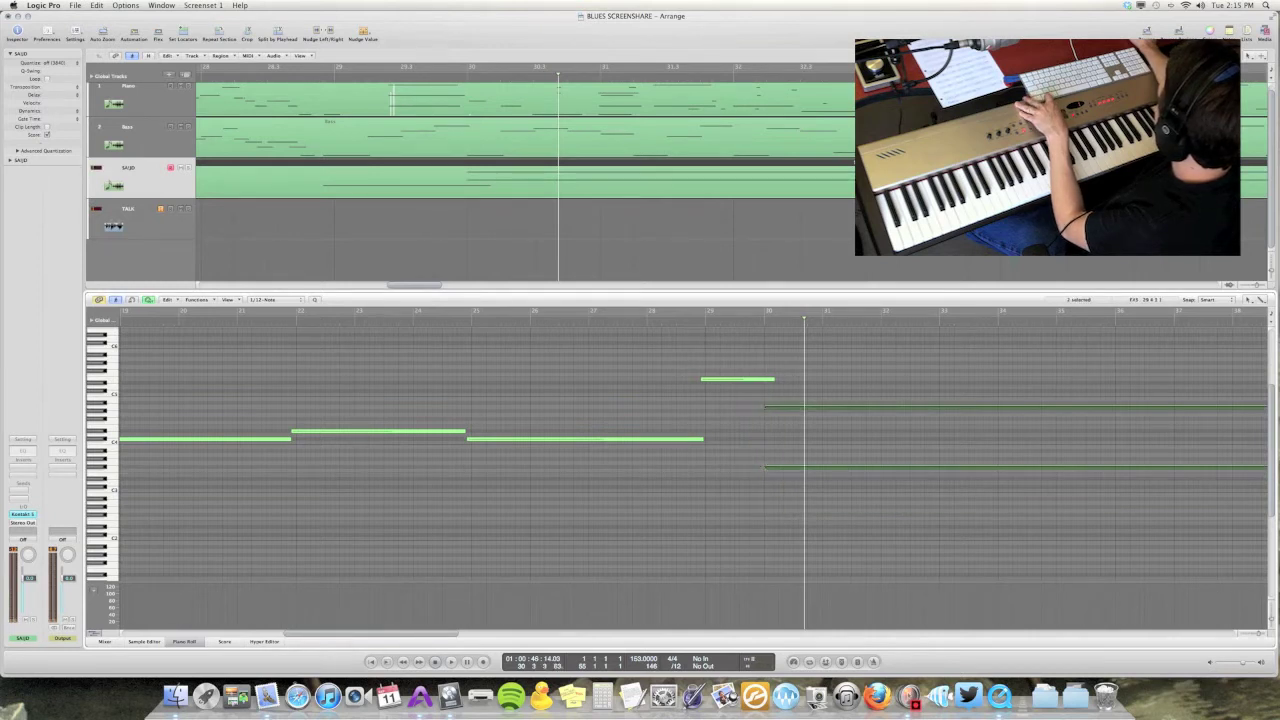
click(765, 469)
double_click(752, 320)
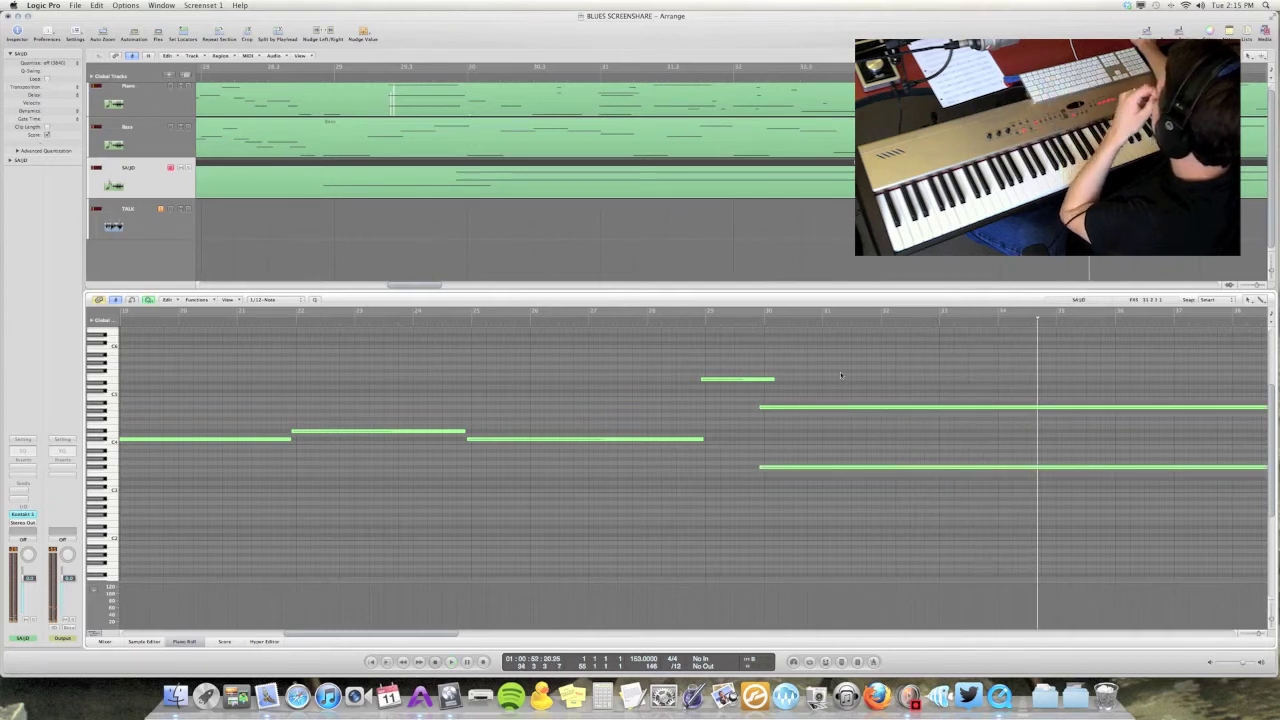
Step: Record a pass of individual drum hits around C0 on the SAJD track, starting from shortly before bar 5 and stopping at bar 30
scroll(830, 375, left, 10)
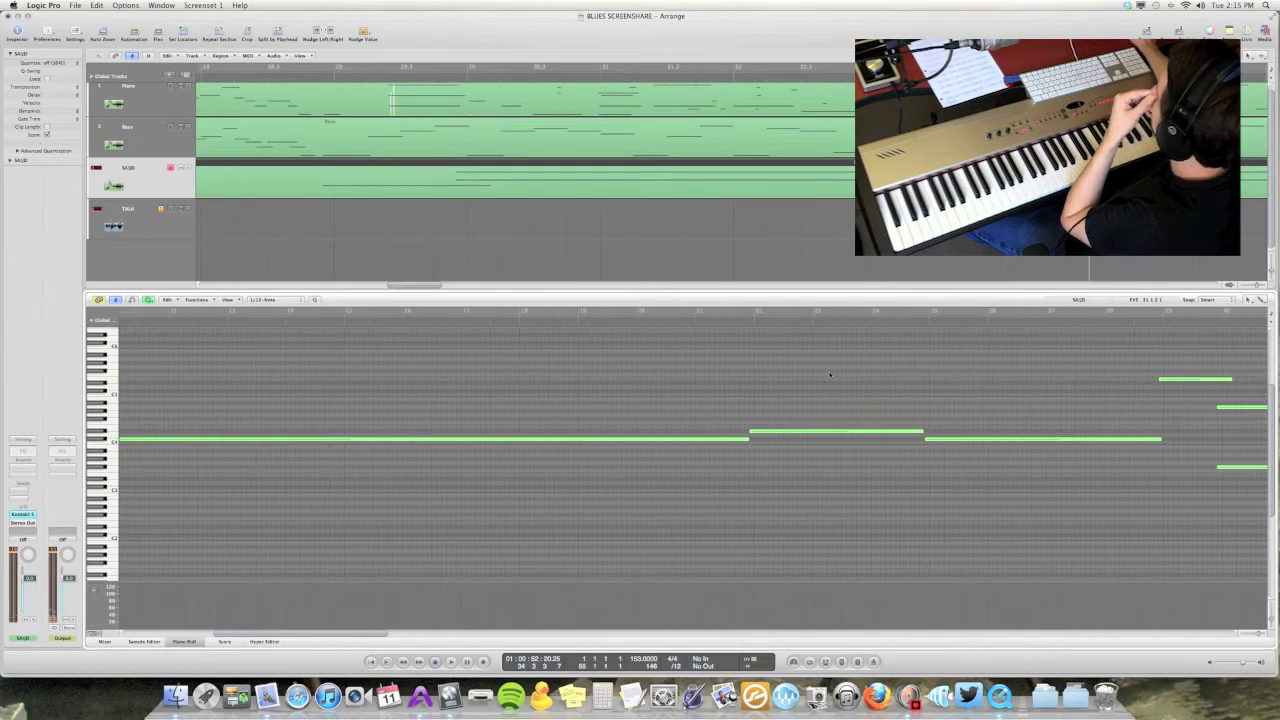
scroll(830, 375, left, 5)
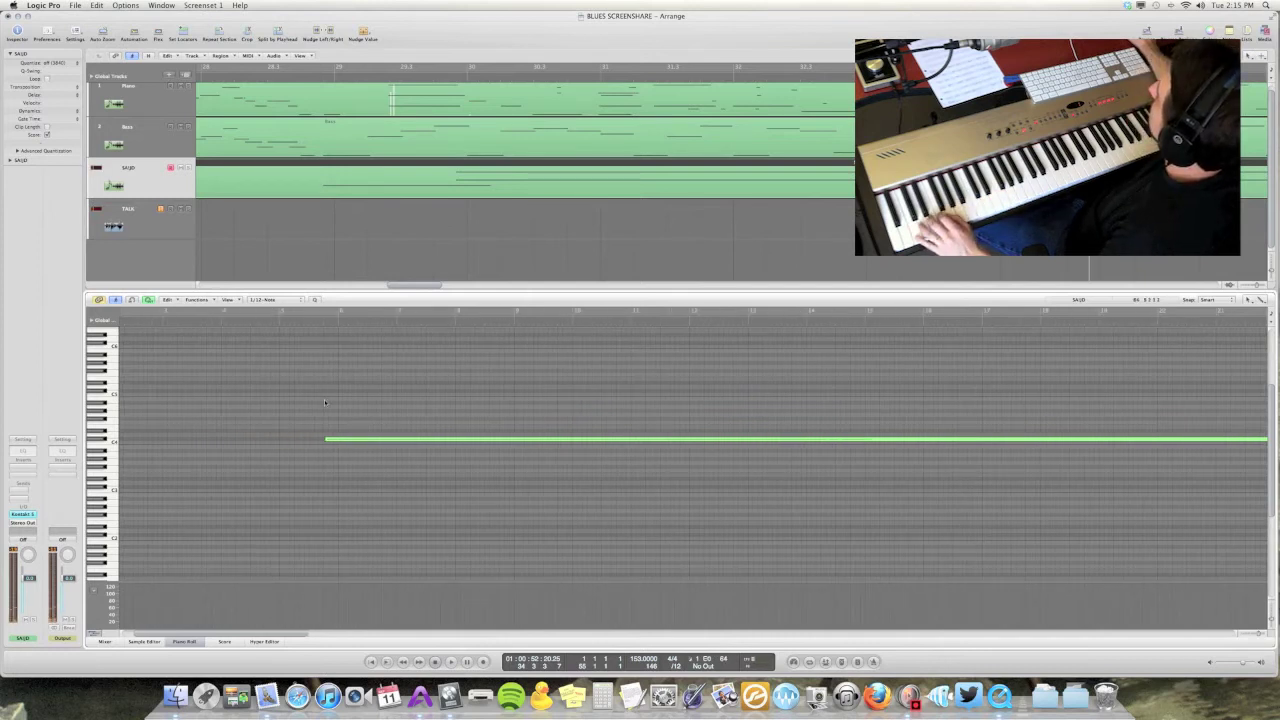
scroll(324, 402, up, 3)
scroll(324, 402, down, 2)
scroll(322, 397, down, 1)
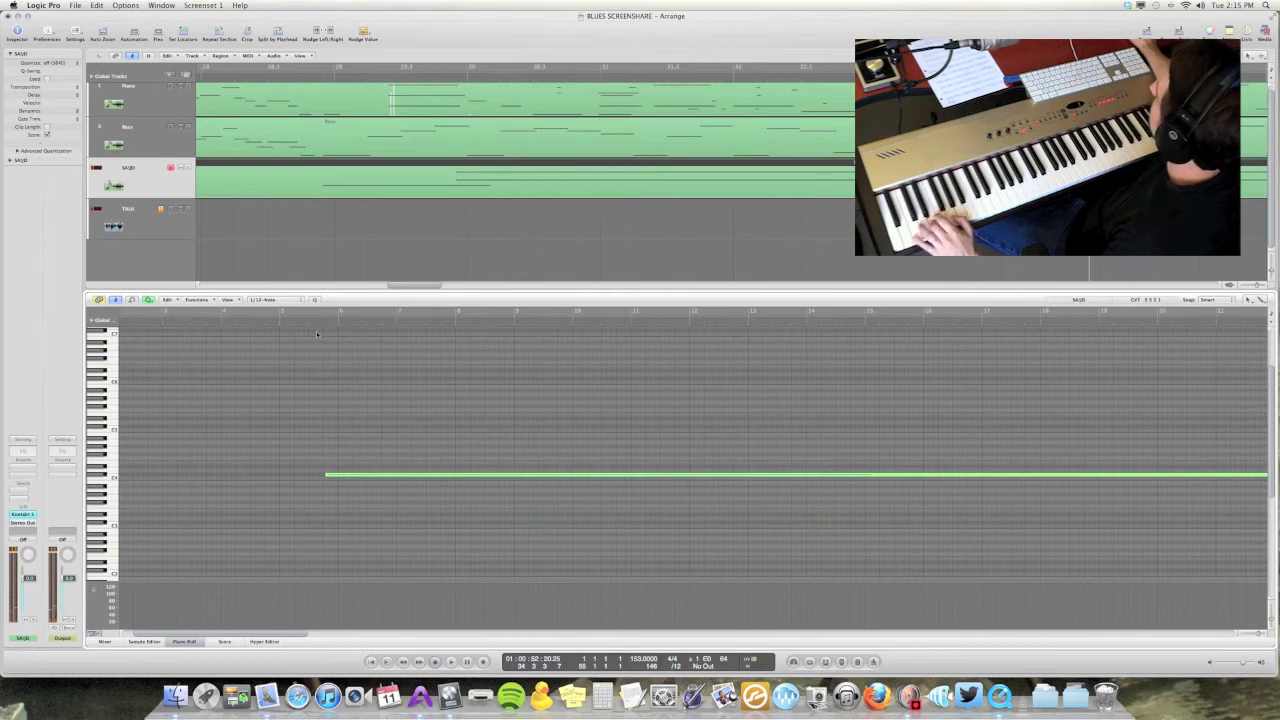
click(258, 326)
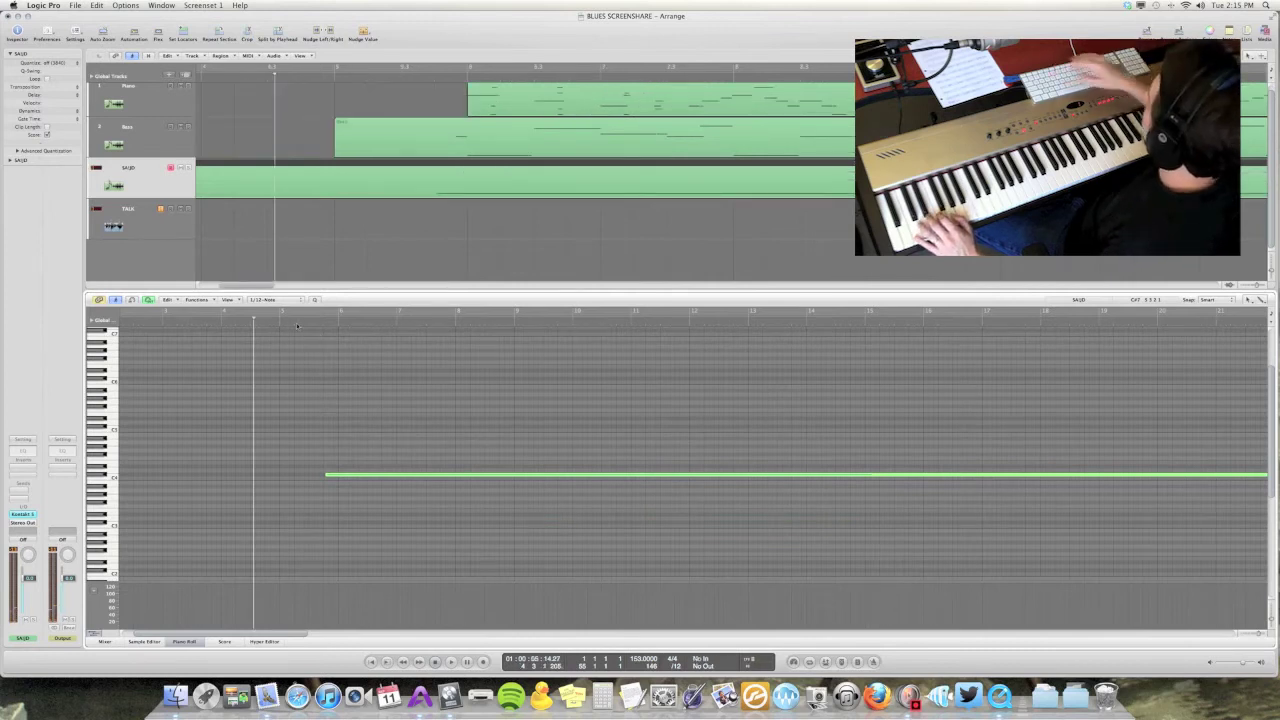
key(r)
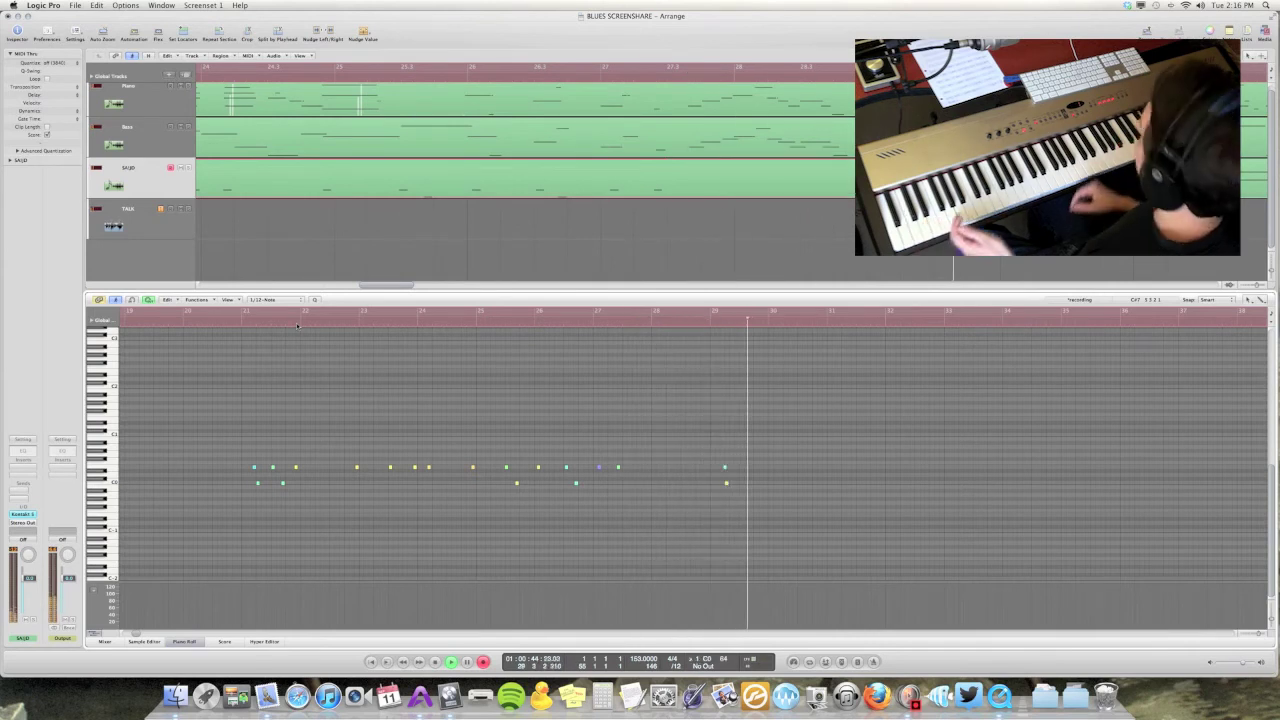
key(space)
Step: Delete the two recorded drum hits in bar 29 and quantize the remaining recorded hits to the 1/12-note grid
scroll(826, 470, up, 5)
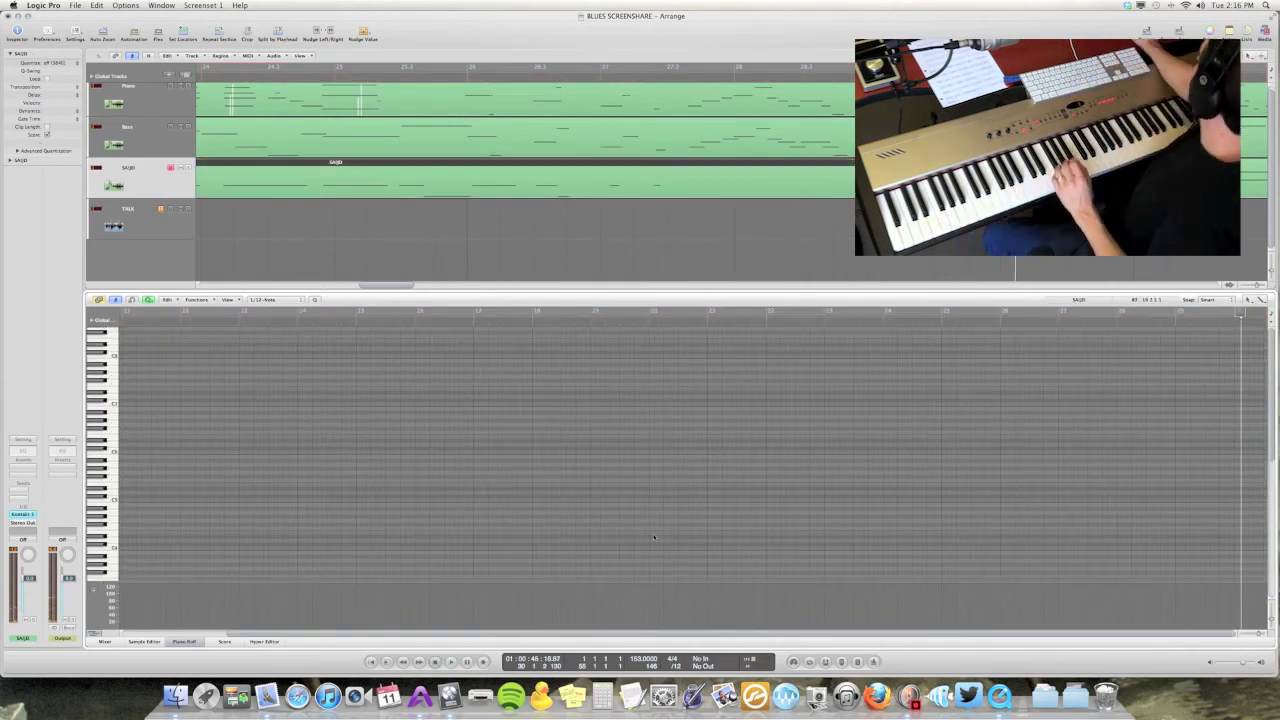
scroll(1069, 475, down, 3)
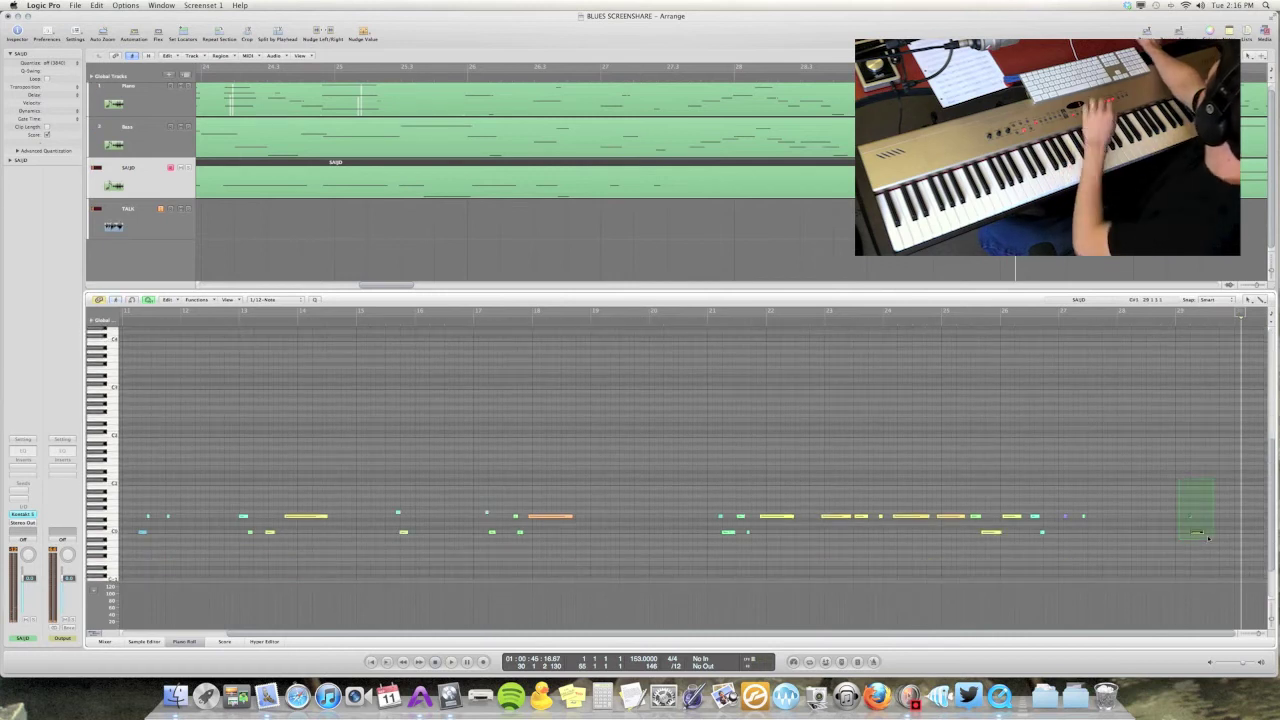
scroll(1160, 550, left, 4)
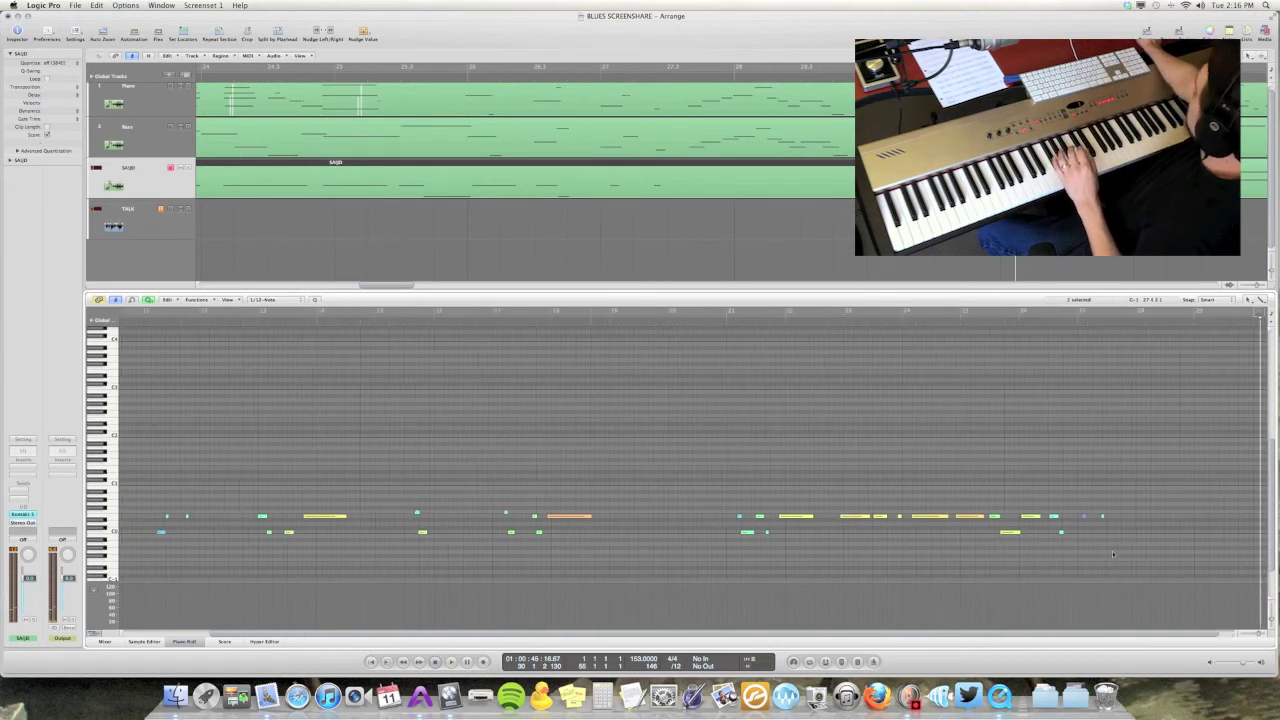
drag(1222, 550, 148, 445)
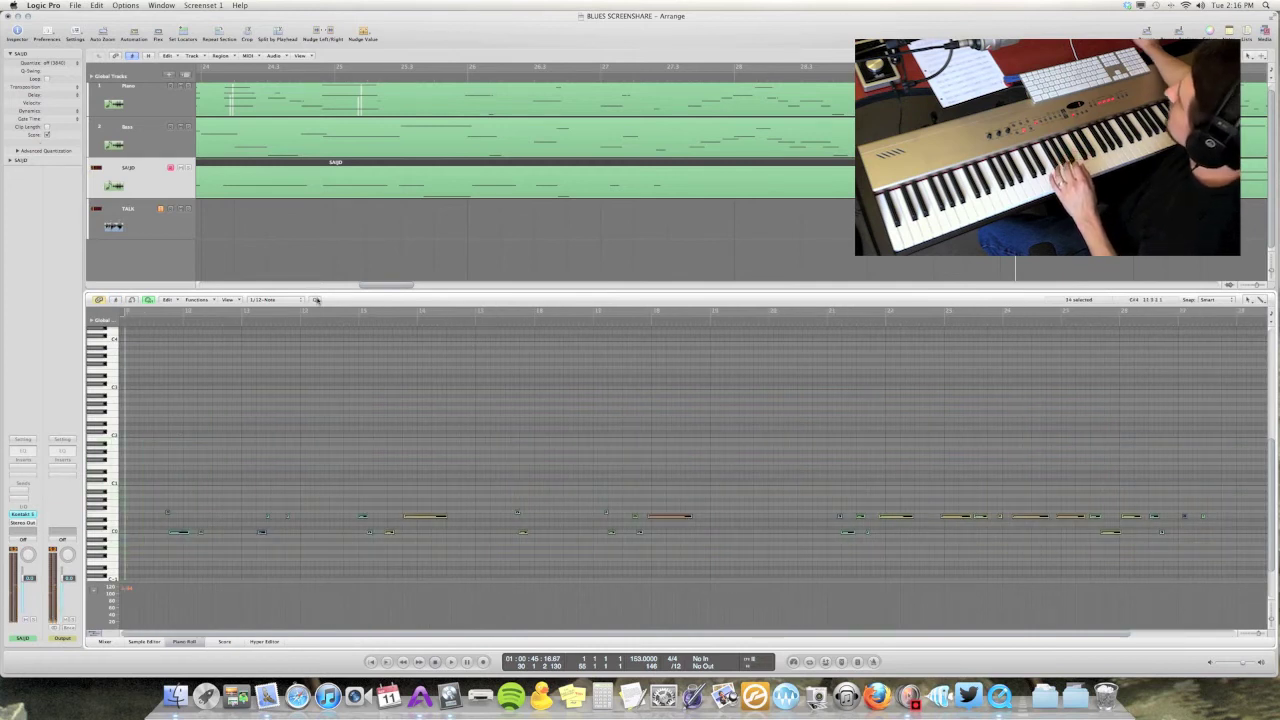
click(322, 397)
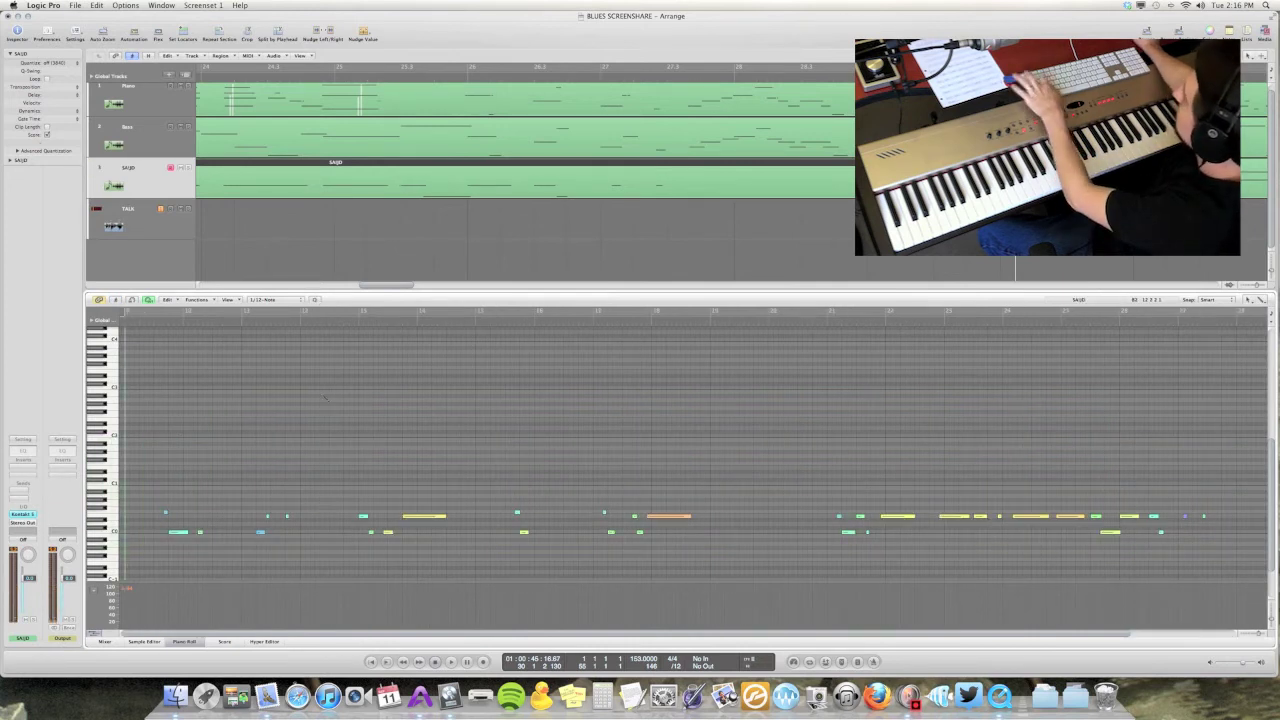
scroll(321, 227, left, 10)
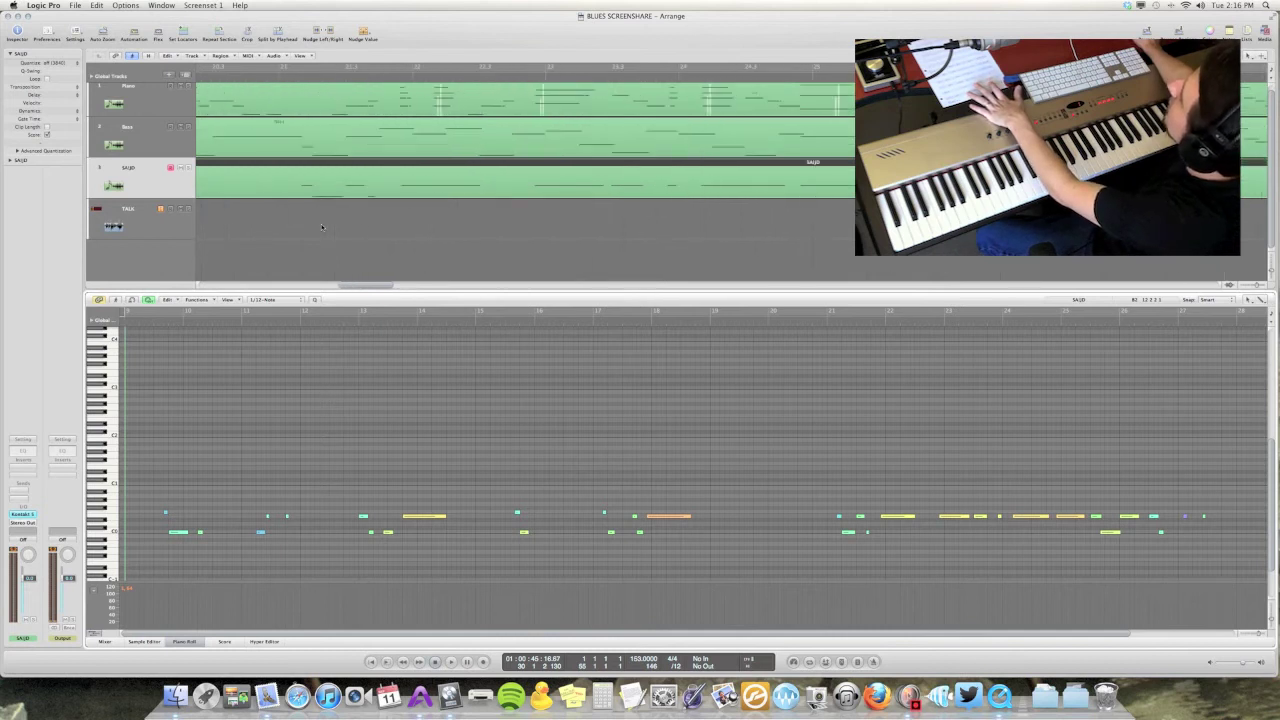
Step: Merge all the regions on the SAJD track into a single region
scroll(321, 227, left, 10)
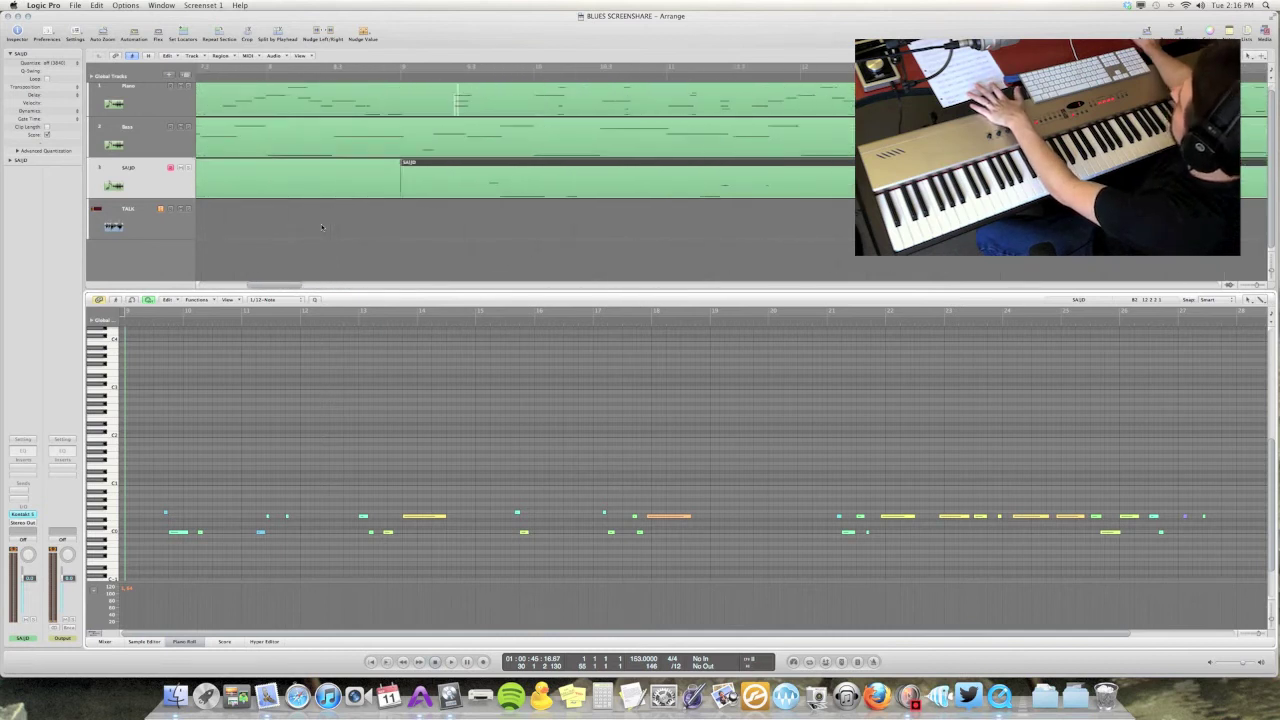
click(152, 192)
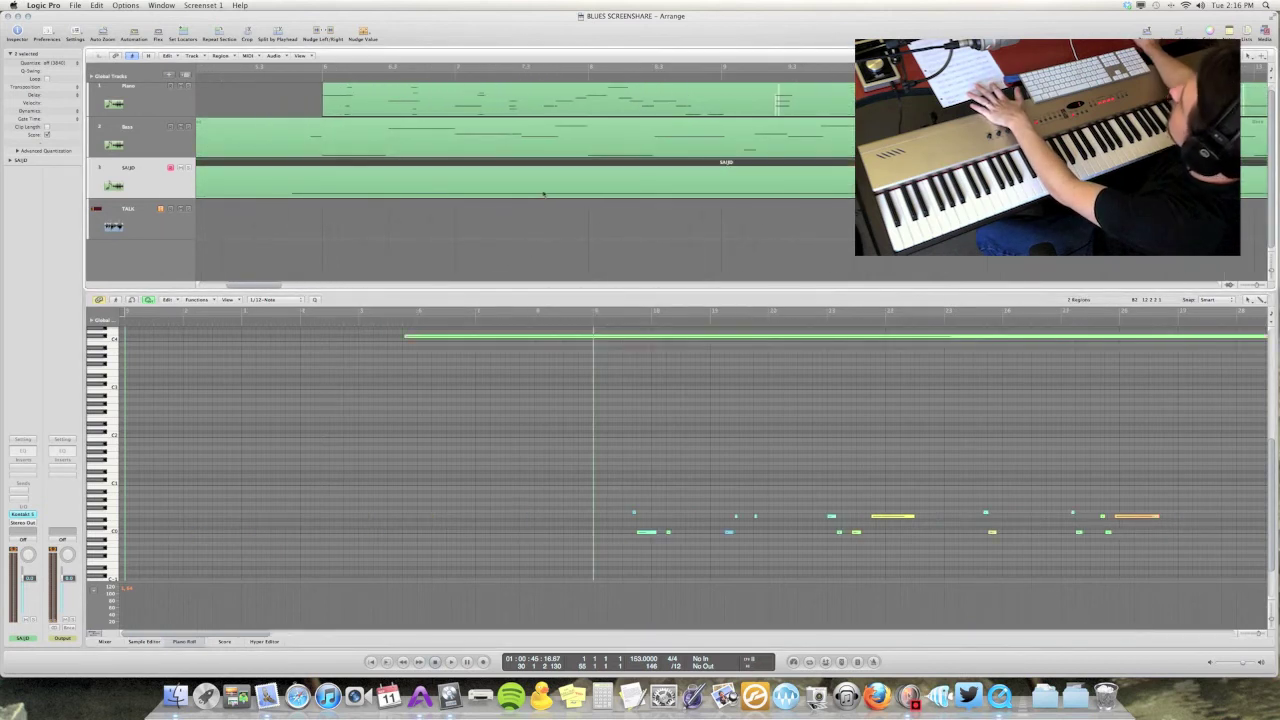
right_click(546, 196)
click(556, 194)
Step: Play the merged SAJD region from shortly before bar 6, and delete the extra short C0 hit in bar 10
scroll(535, 221, left, 10)
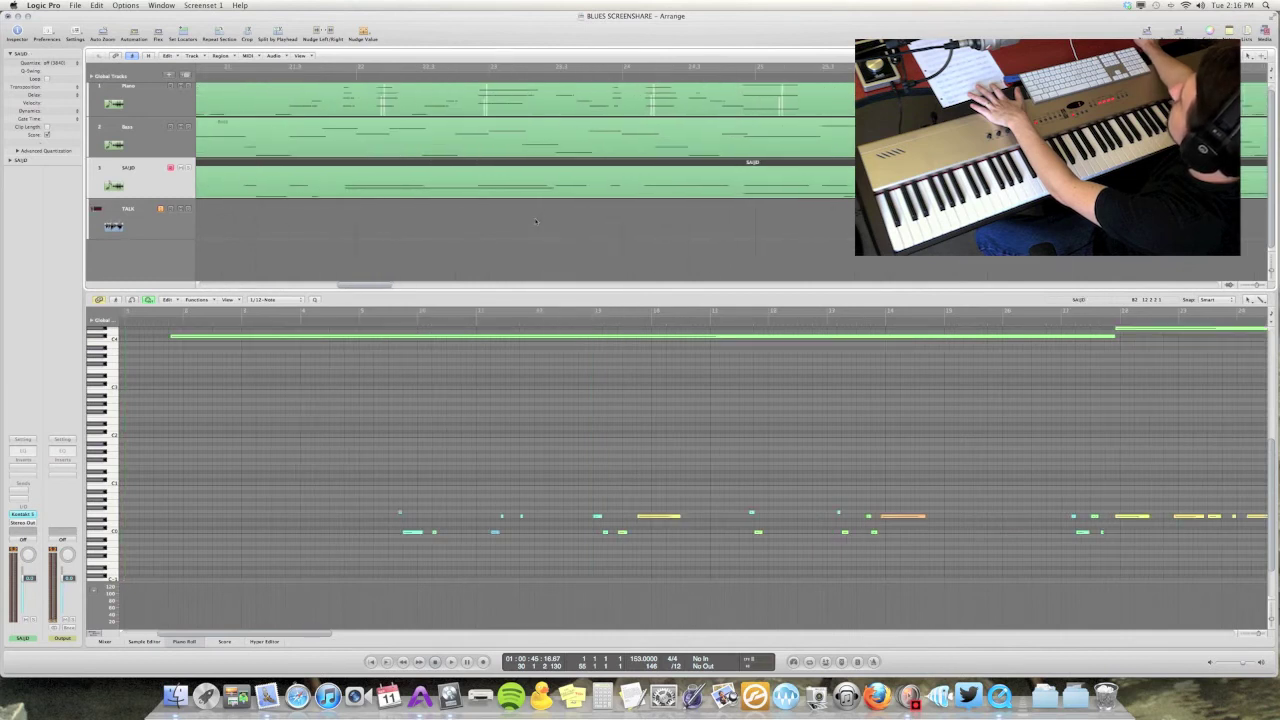
scroll(535, 221, left, 10)
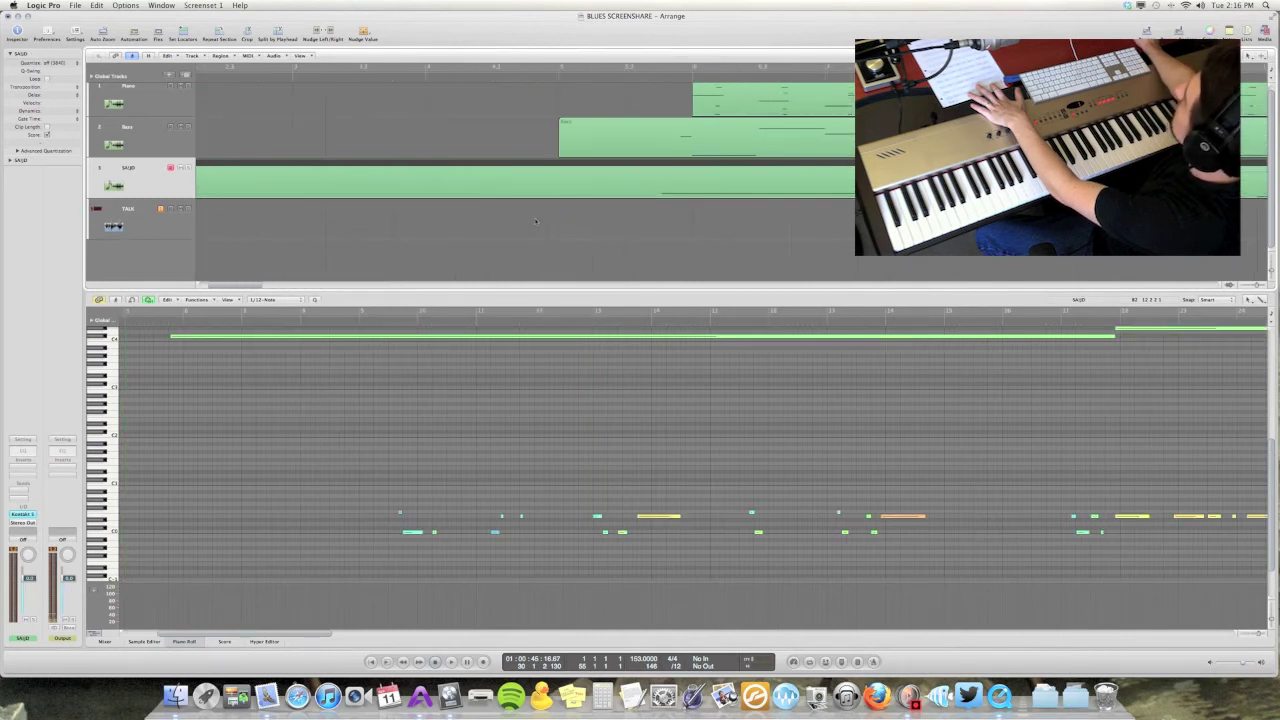
click(590, 219)
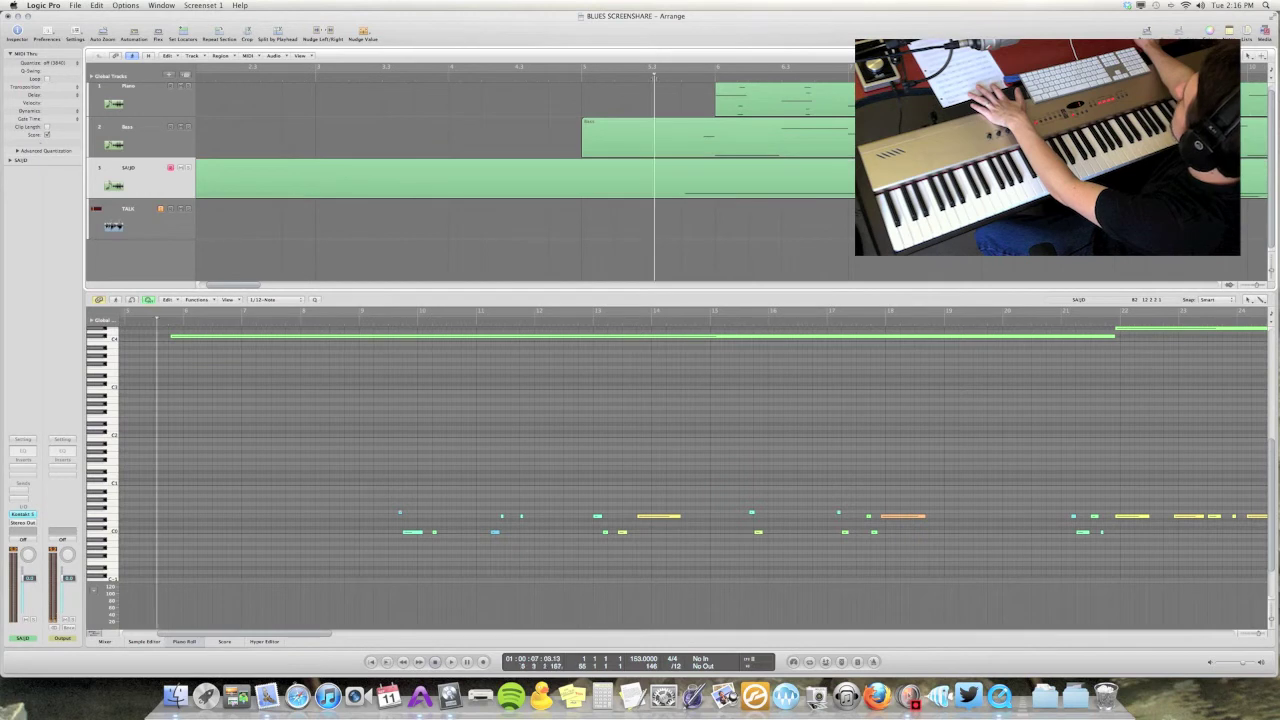
key(space)
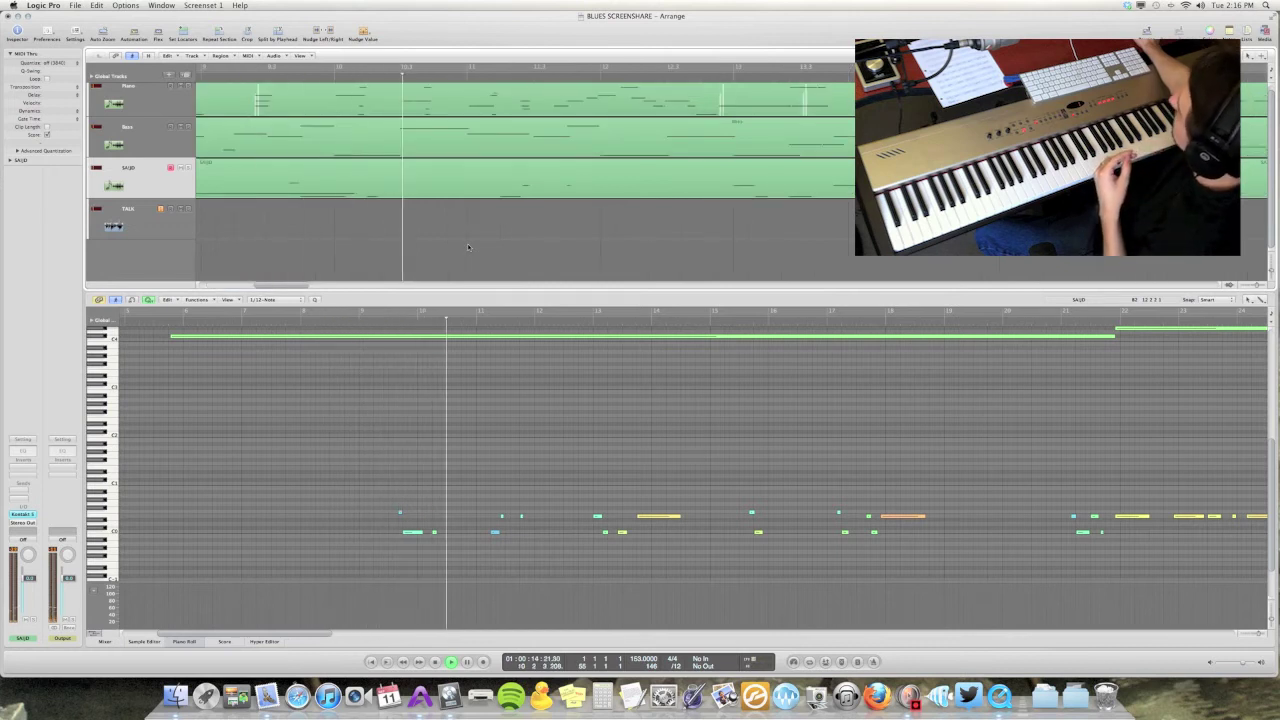
click(435, 529)
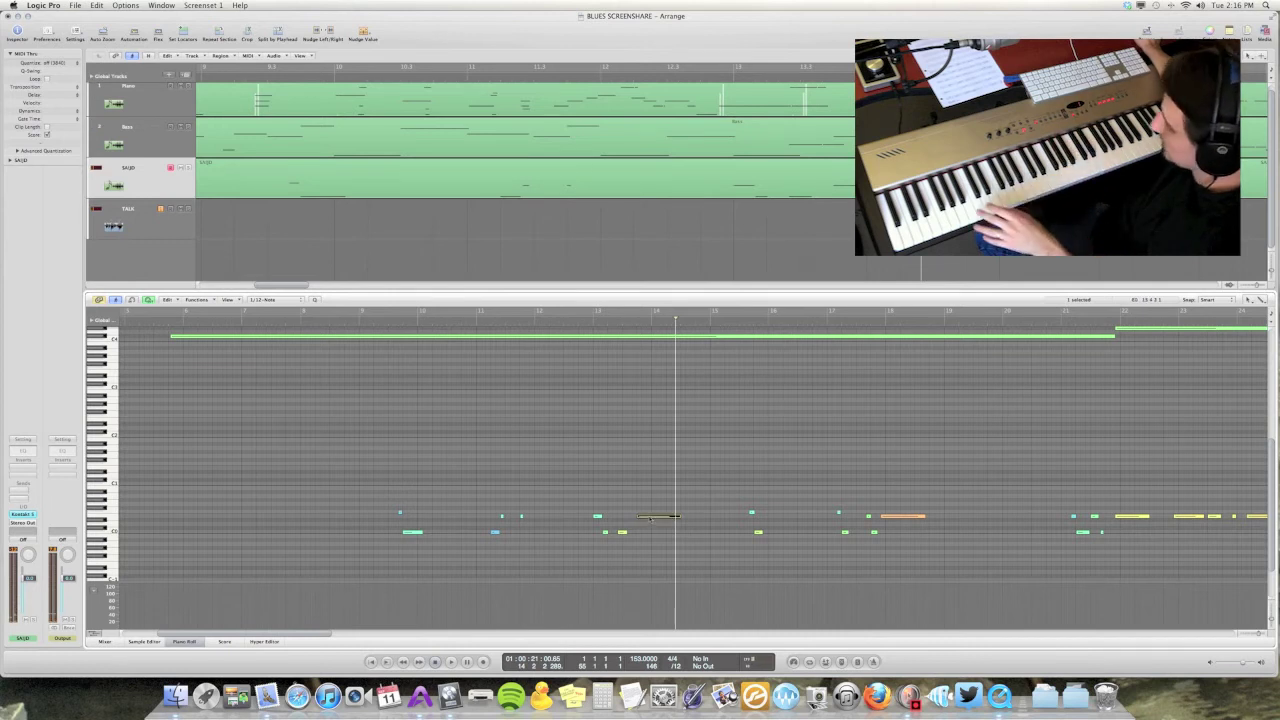
Step: Copy the long hit just before bar 14 up to a pitch between C1 and C2, and raise the copy's Note Velocity above 100
drag(650, 517, 650, 451)
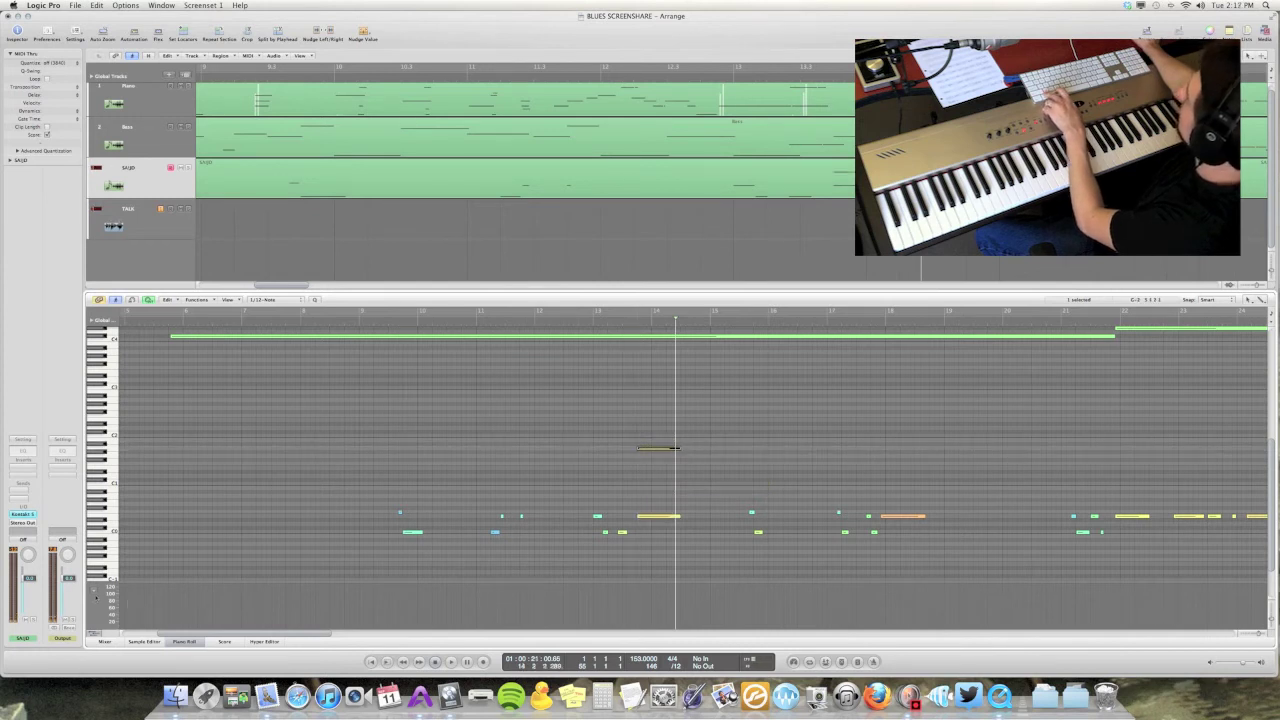
click(97, 596)
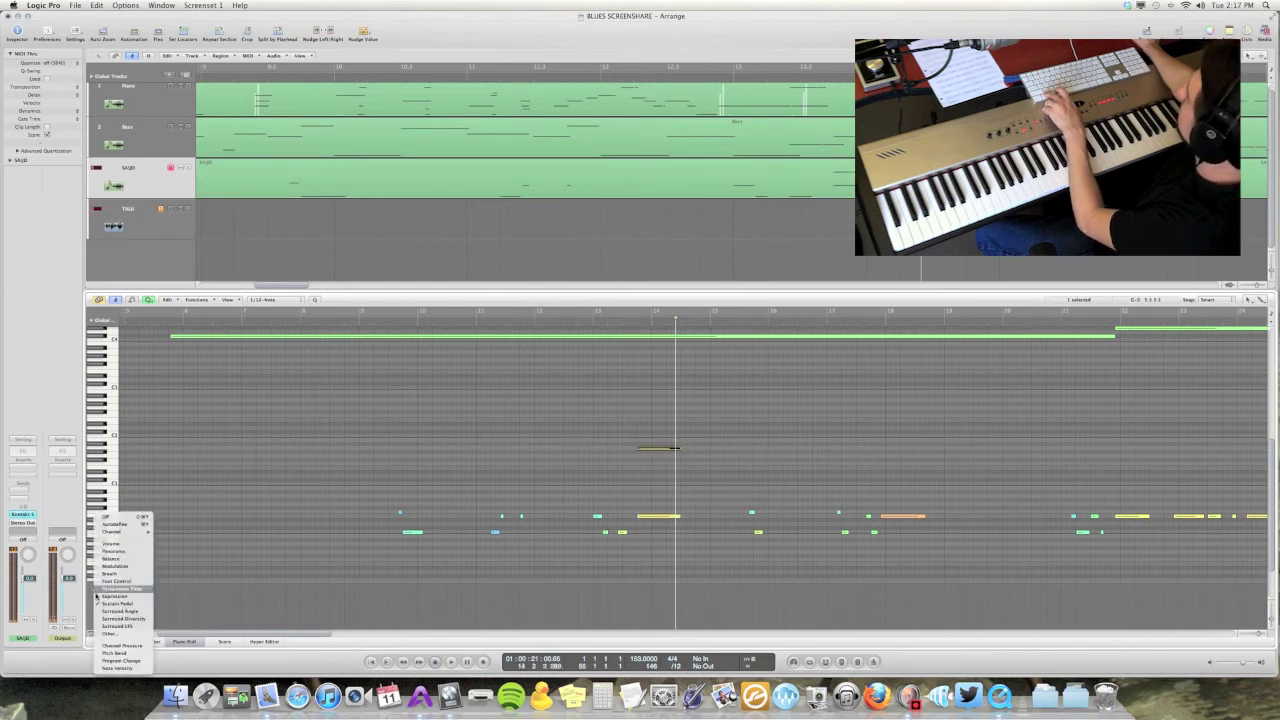
click(128, 668)
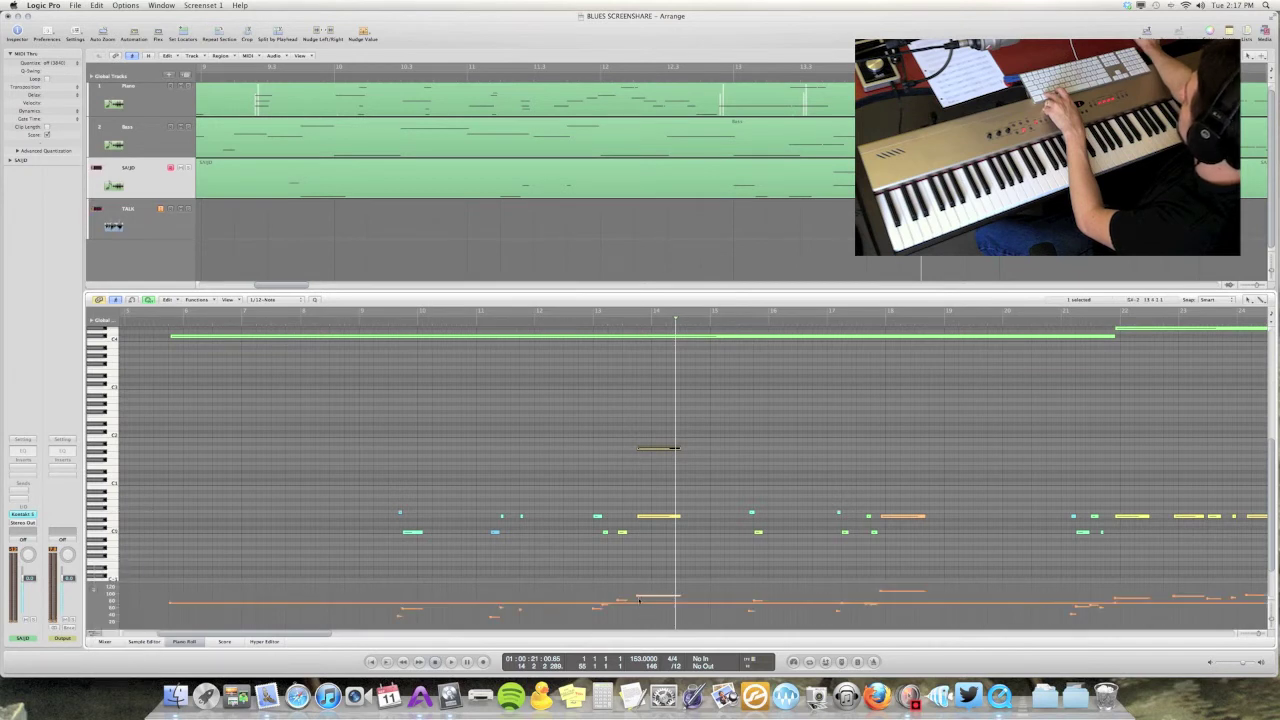
drag(639, 600, 638, 591)
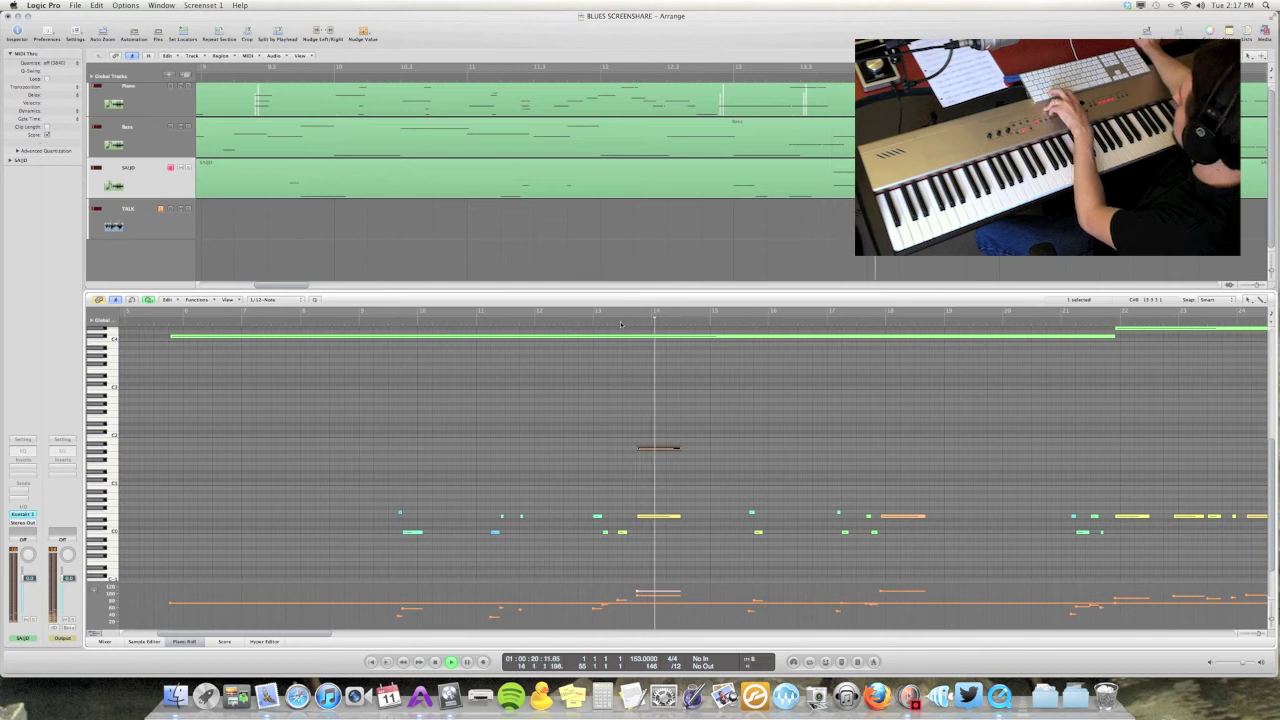
key(space)
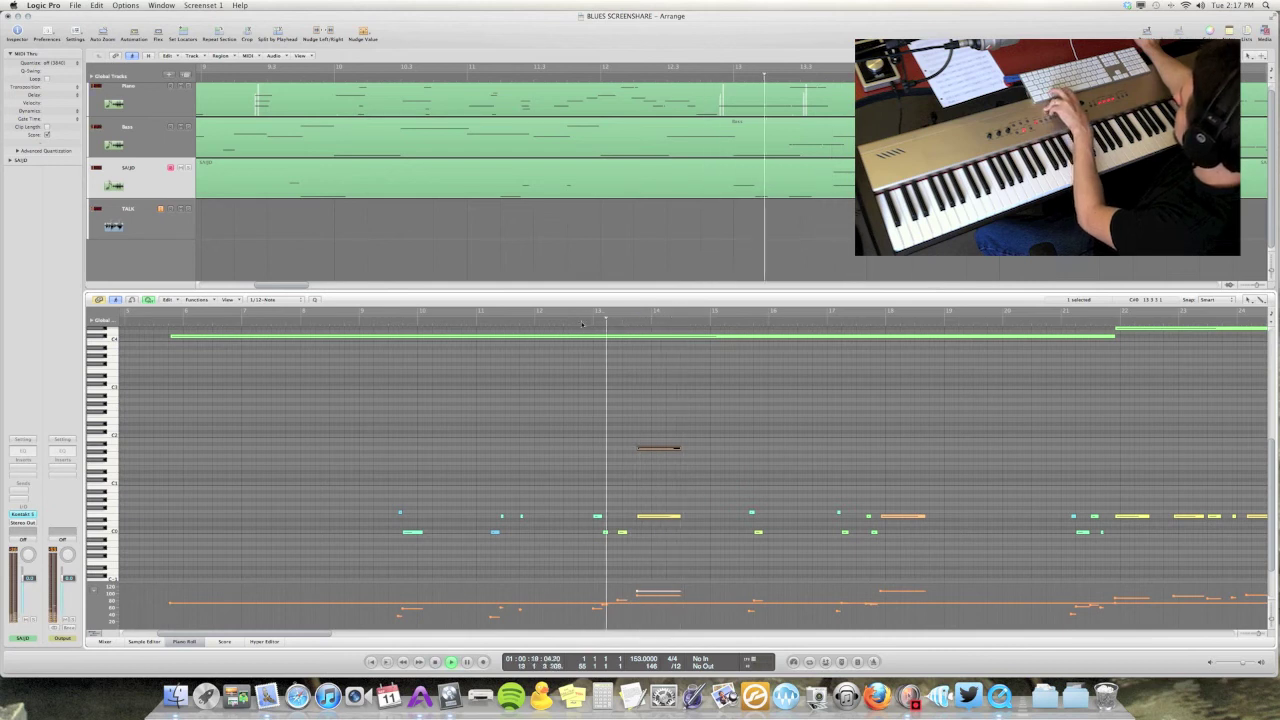
key(space)
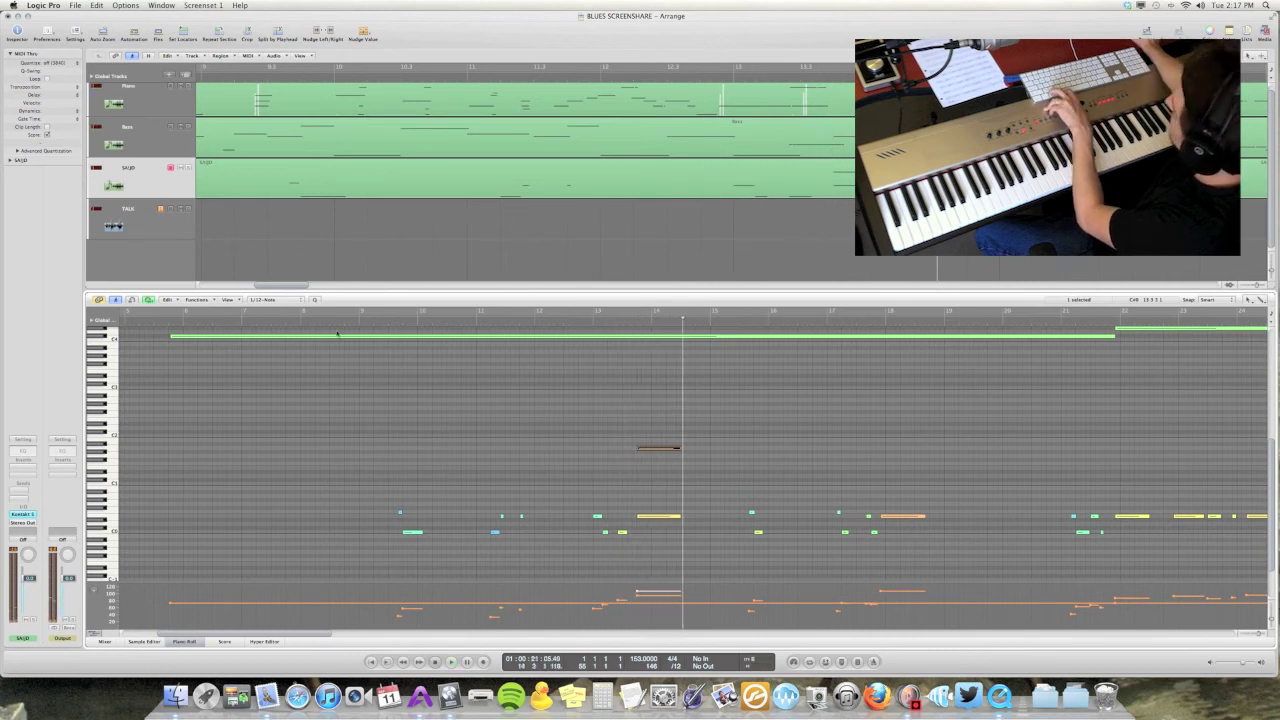
key(super+s)
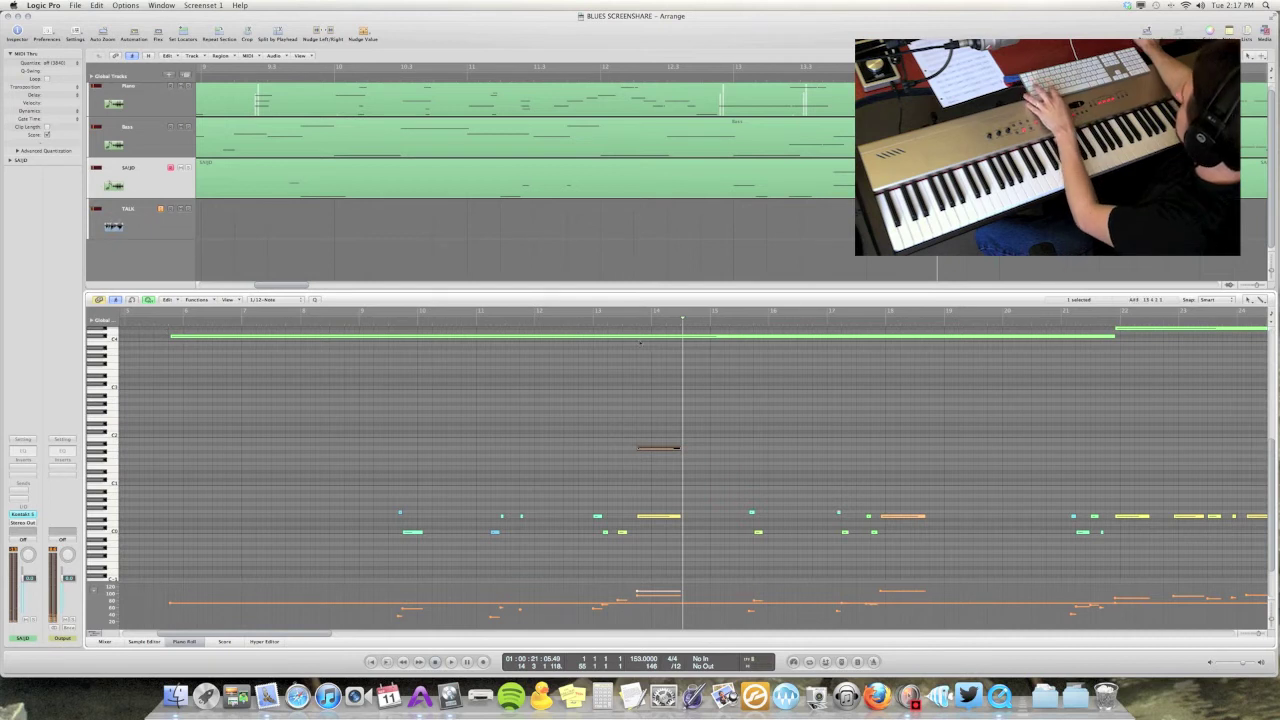
Step: Split the long held note near C4 at the accent just before bar 14
click(640, 338)
scroll(640, 356, up, 3)
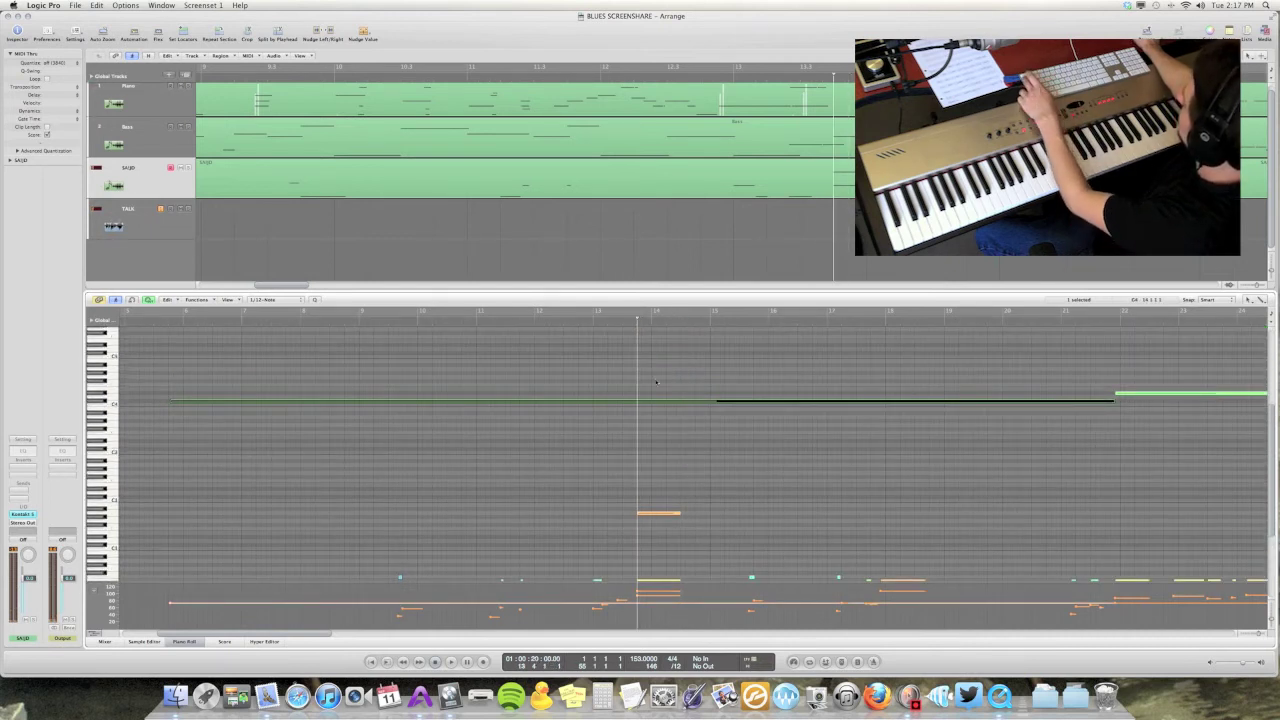
click(640, 405)
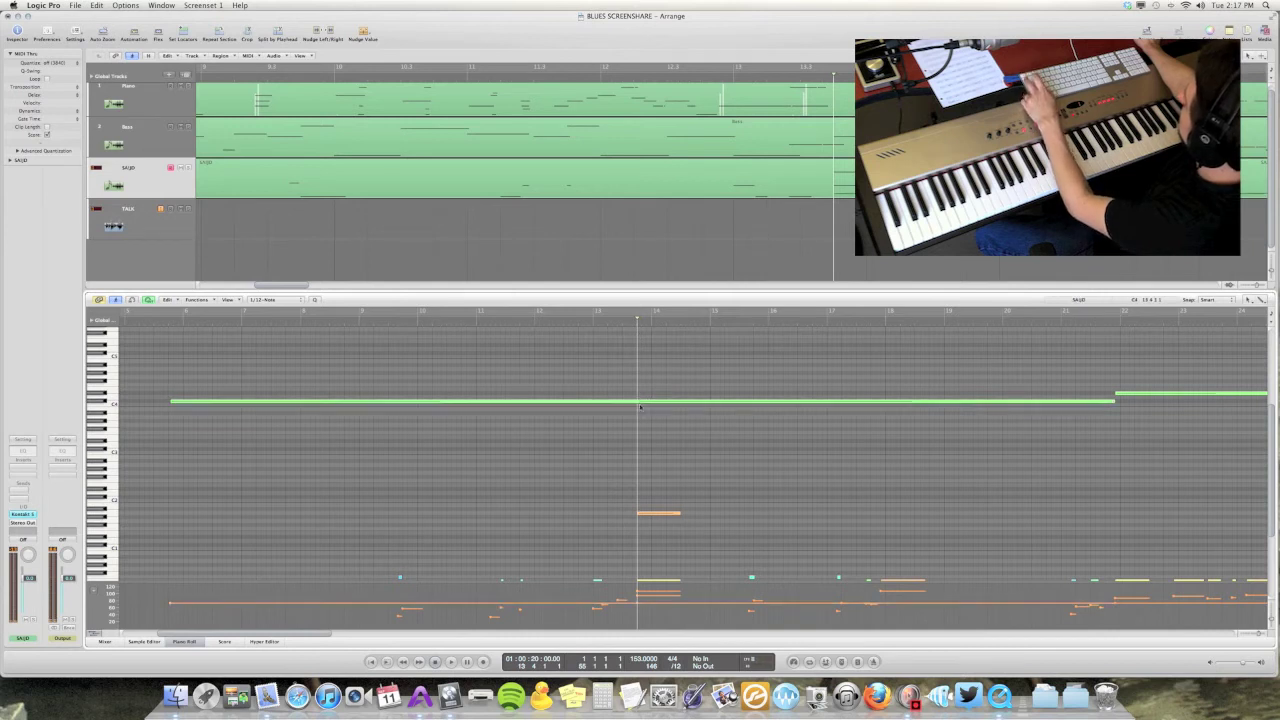
click(640, 401)
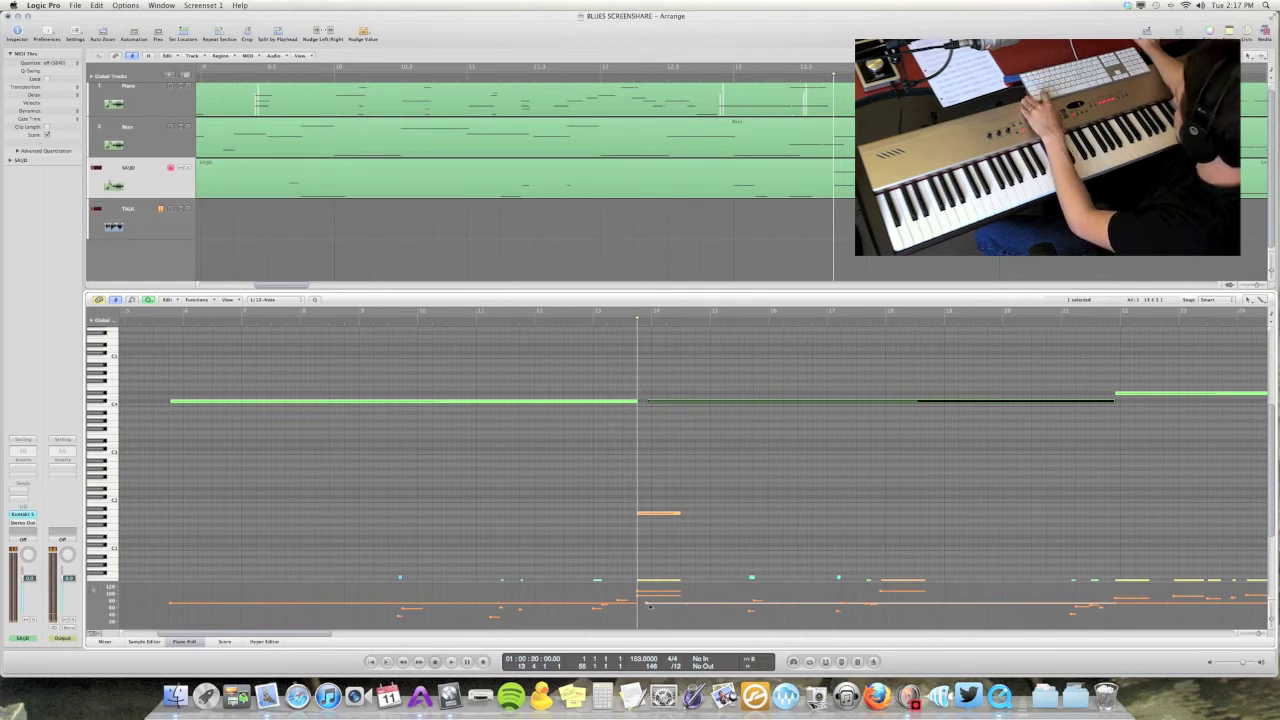
Step: Raise the velocity of the held note's second part to about 120, and audition it from before bar 13 and from before bar 6
drag(648, 605, 648, 585)
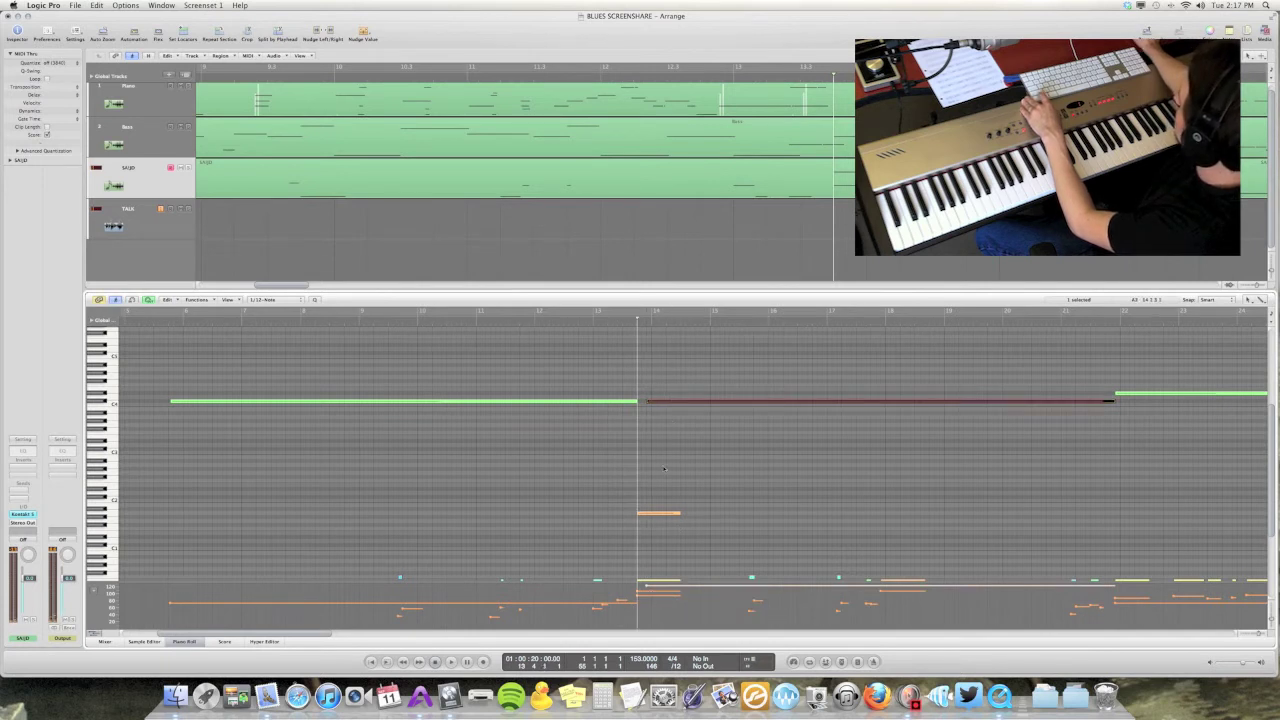
double_click(588, 323)
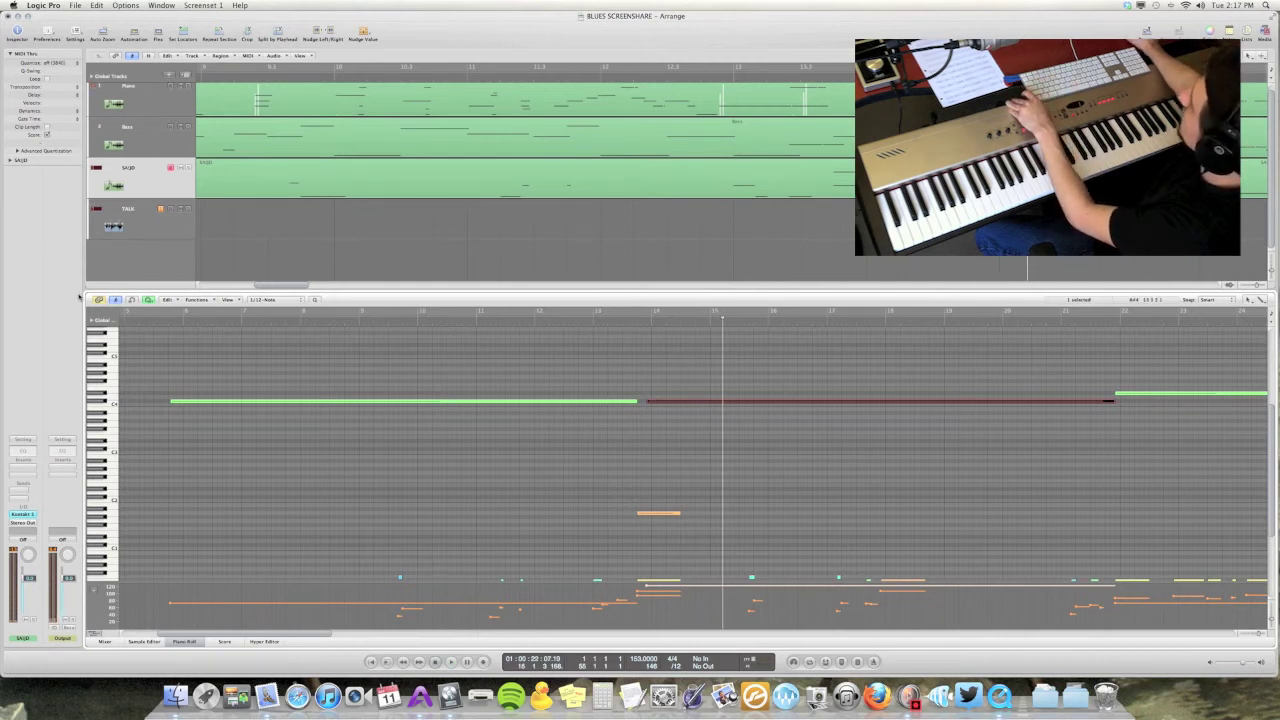
double_click(167, 320)
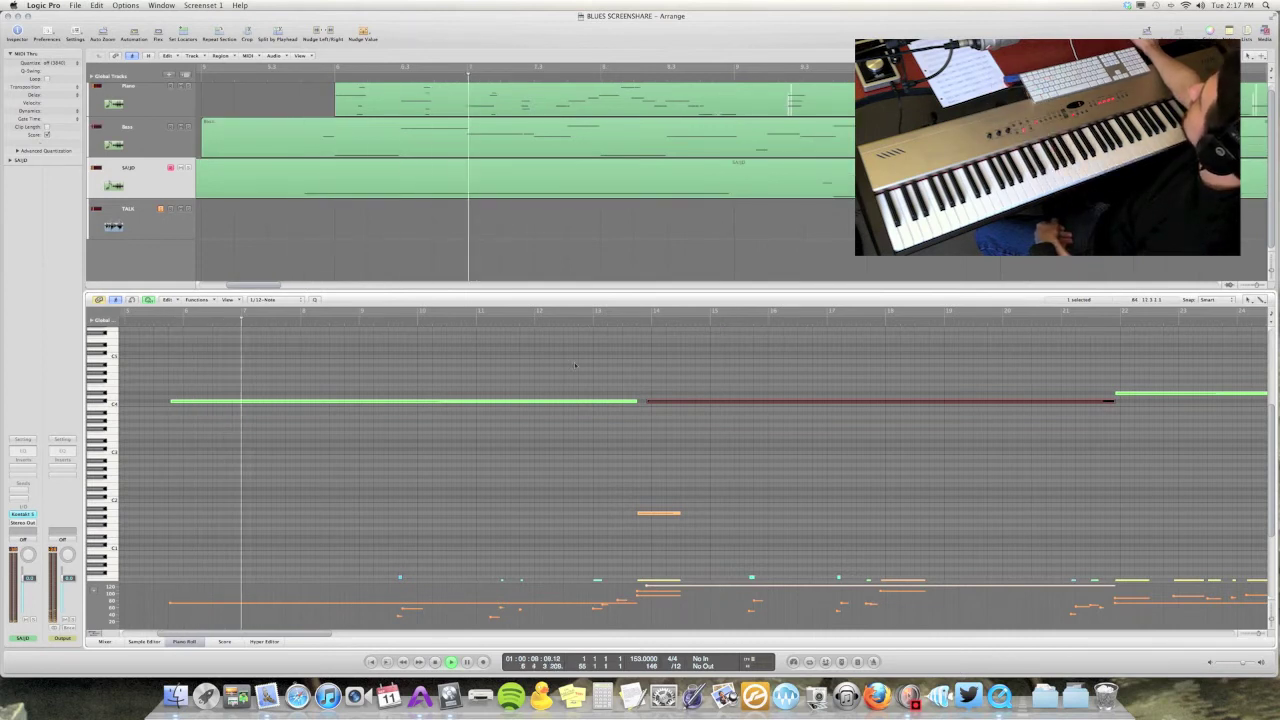
scroll(644, 437, down, 3)
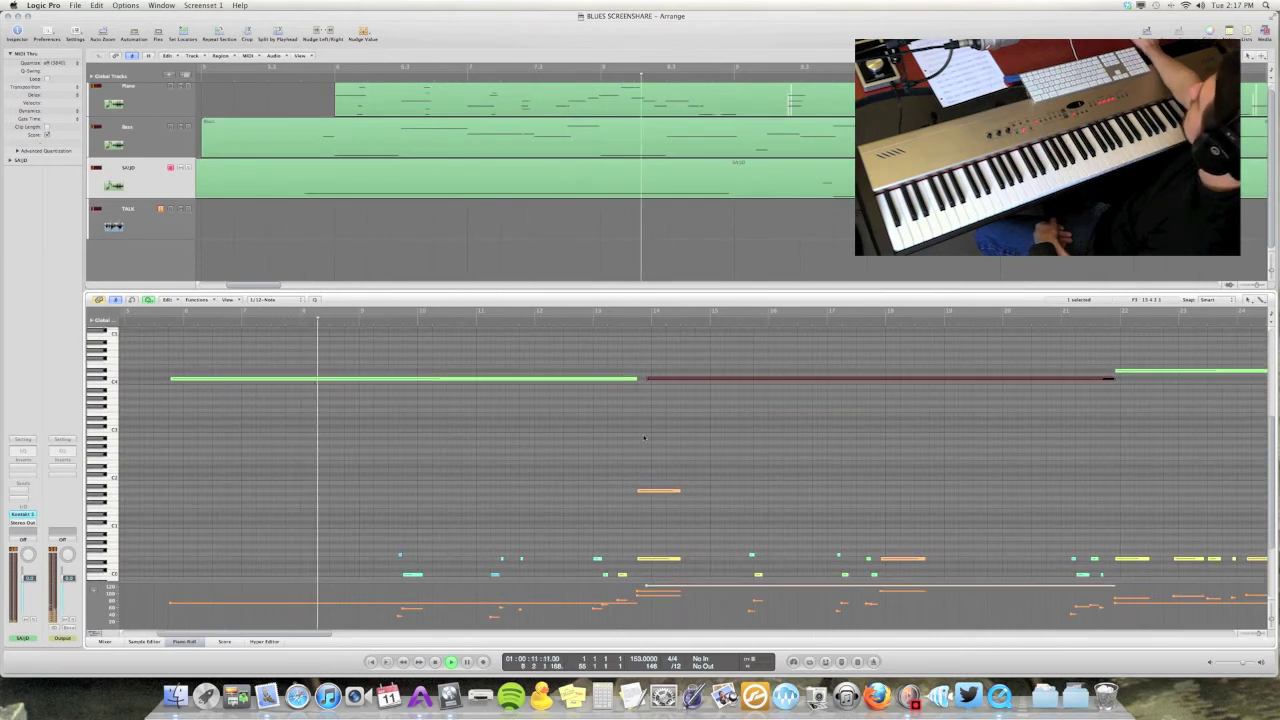
scroll(644, 437, down, 4)
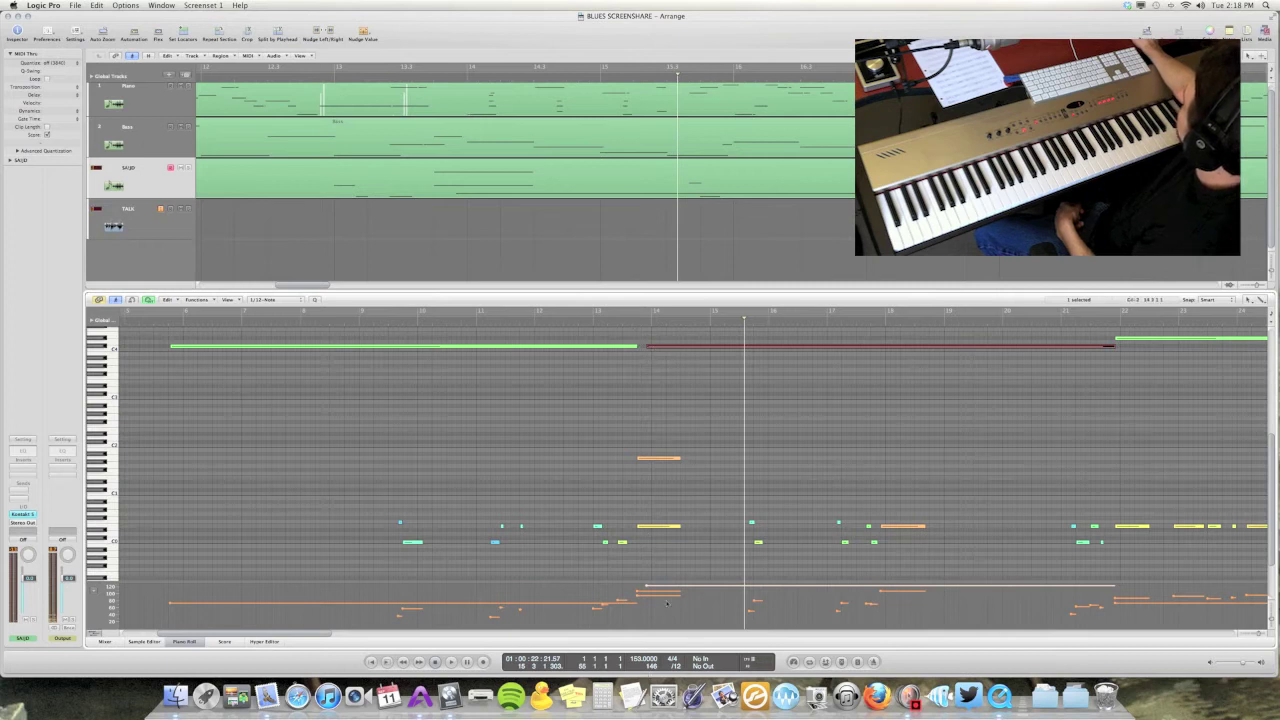
Step: Try a much lower velocity on the held note after bar 14, audition it from bar 13, and undo the velocity change
drag(646, 587, 646, 604)
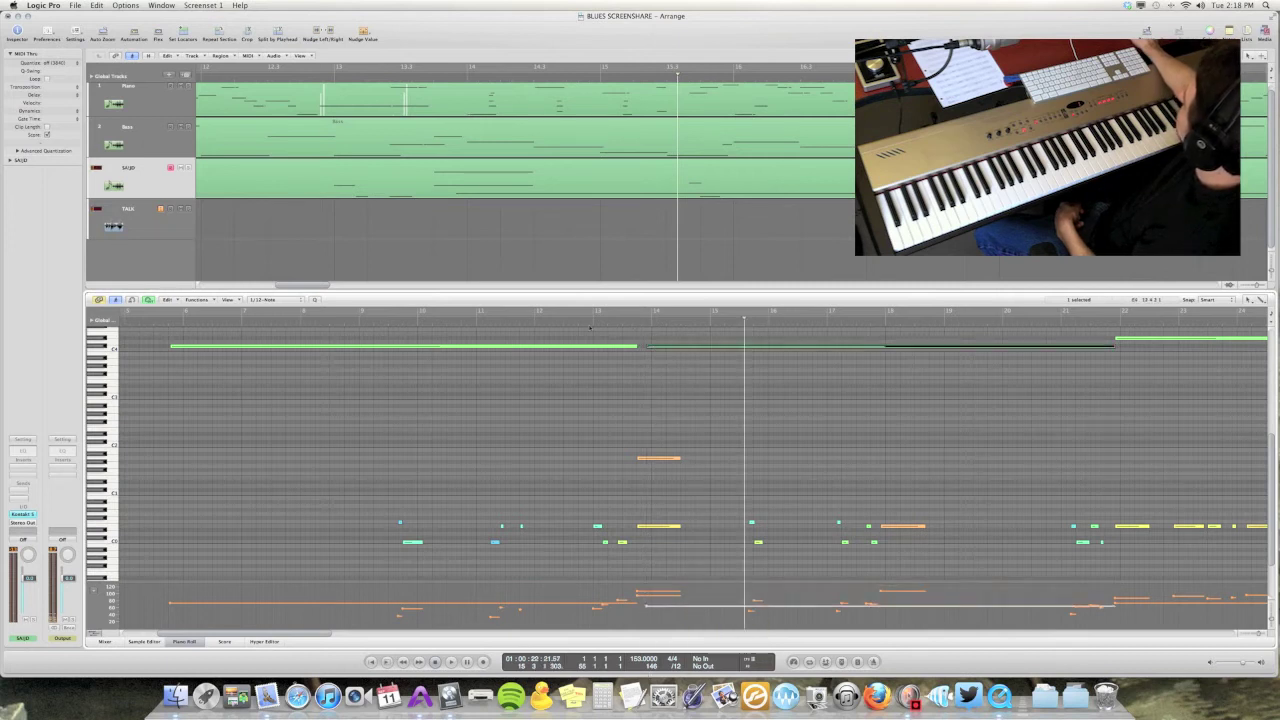
double_click(598, 326)
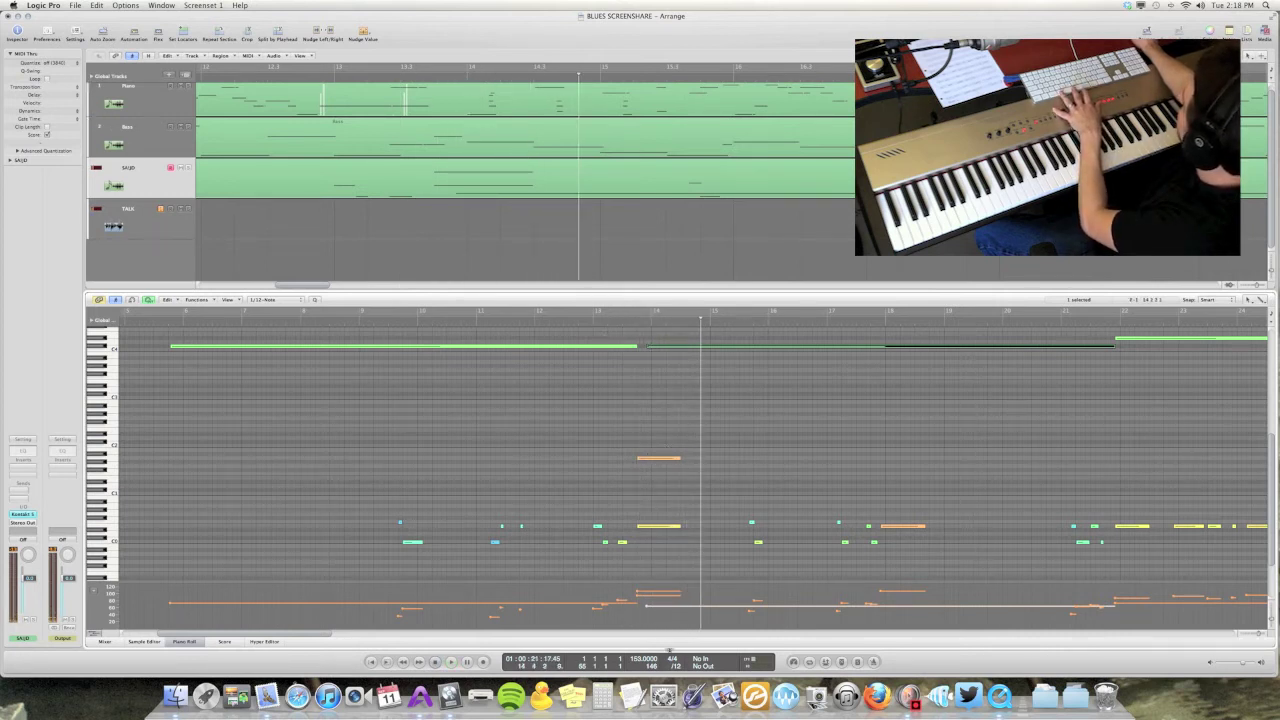
key(ctrl+z)
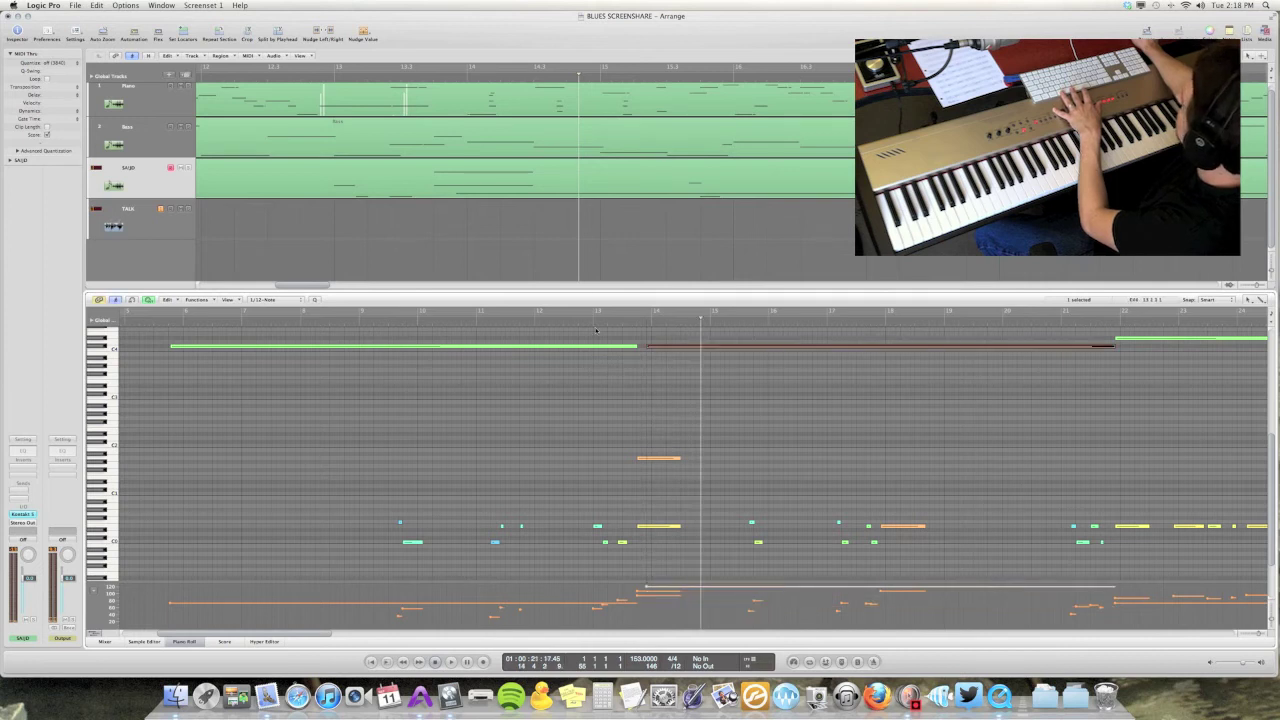
Step: Play from just before bar 13 to bar 22, and split the long hit at bar 22 into two separate hits
double_click(590, 323)
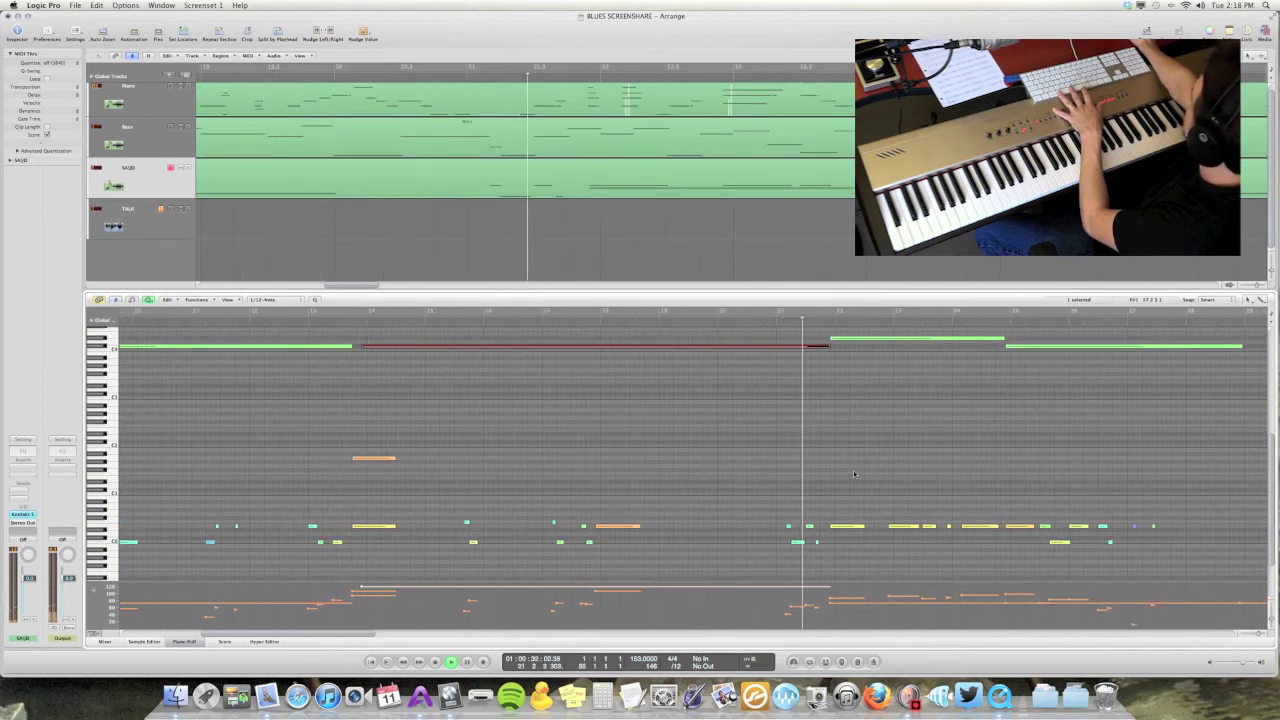
click(848, 527)
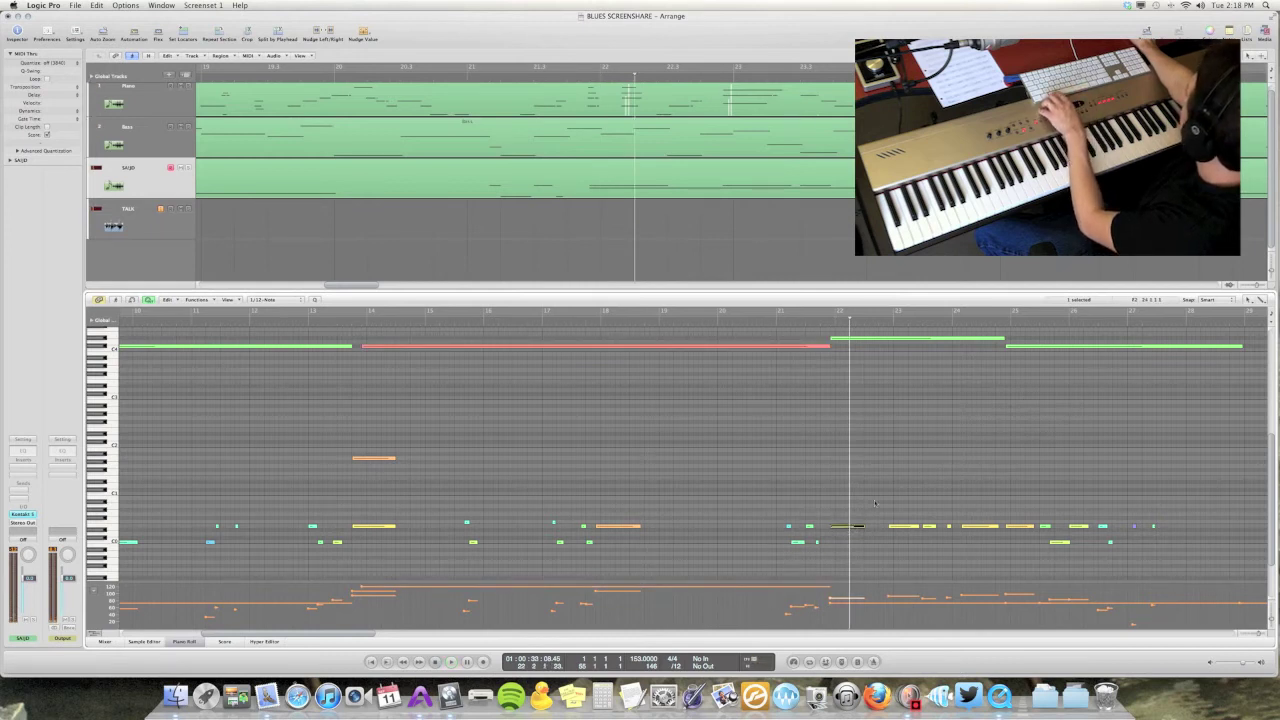
mouse_move(862, 526)
mouse_down()
mouse_move(836, 528)
mouse_move(862, 527)
mouse_up()
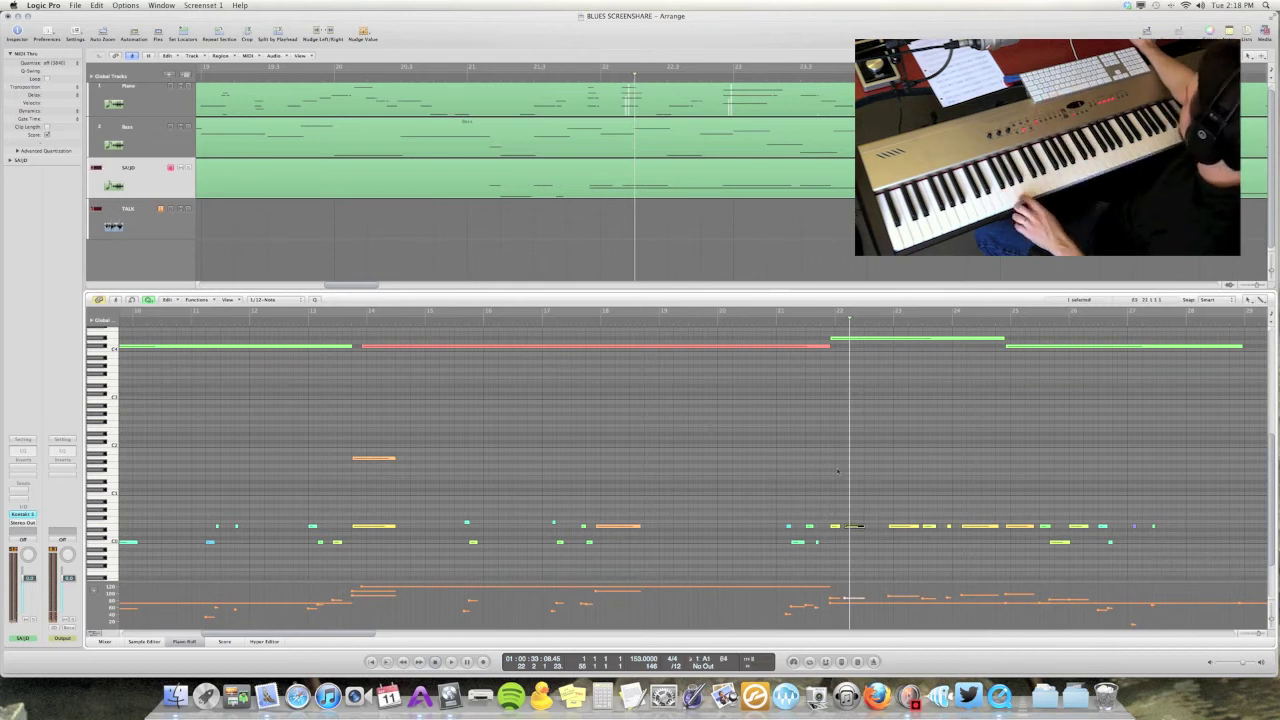
Step: Record accent hits between C1 and C2 on the SAJD track, starting just before bar 21 and stopping in bar 26
click(769, 323)
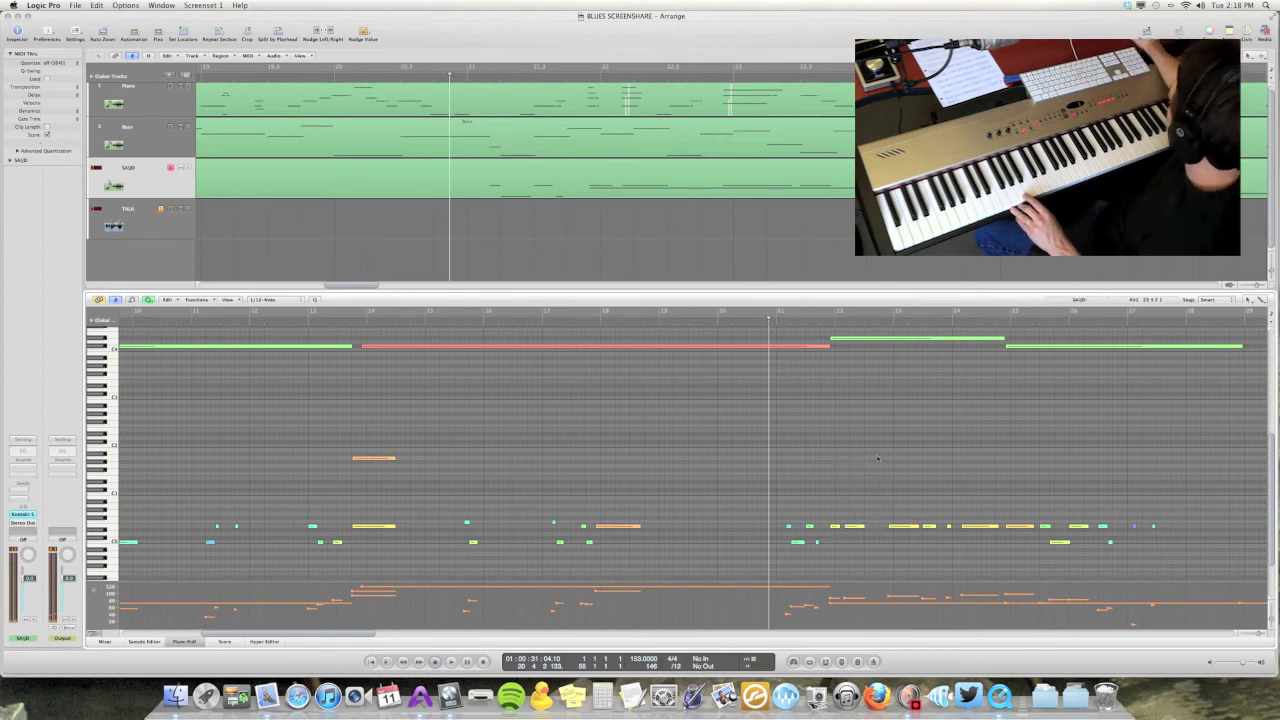
key(r)
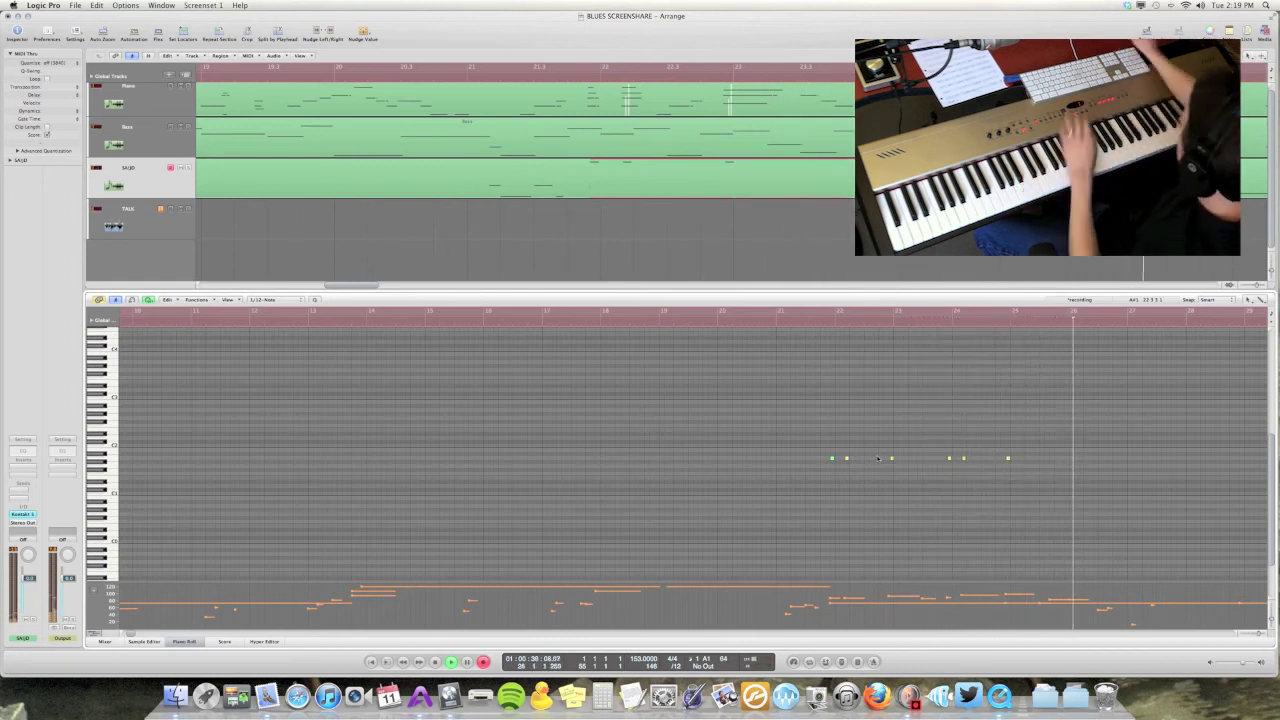
key(space)
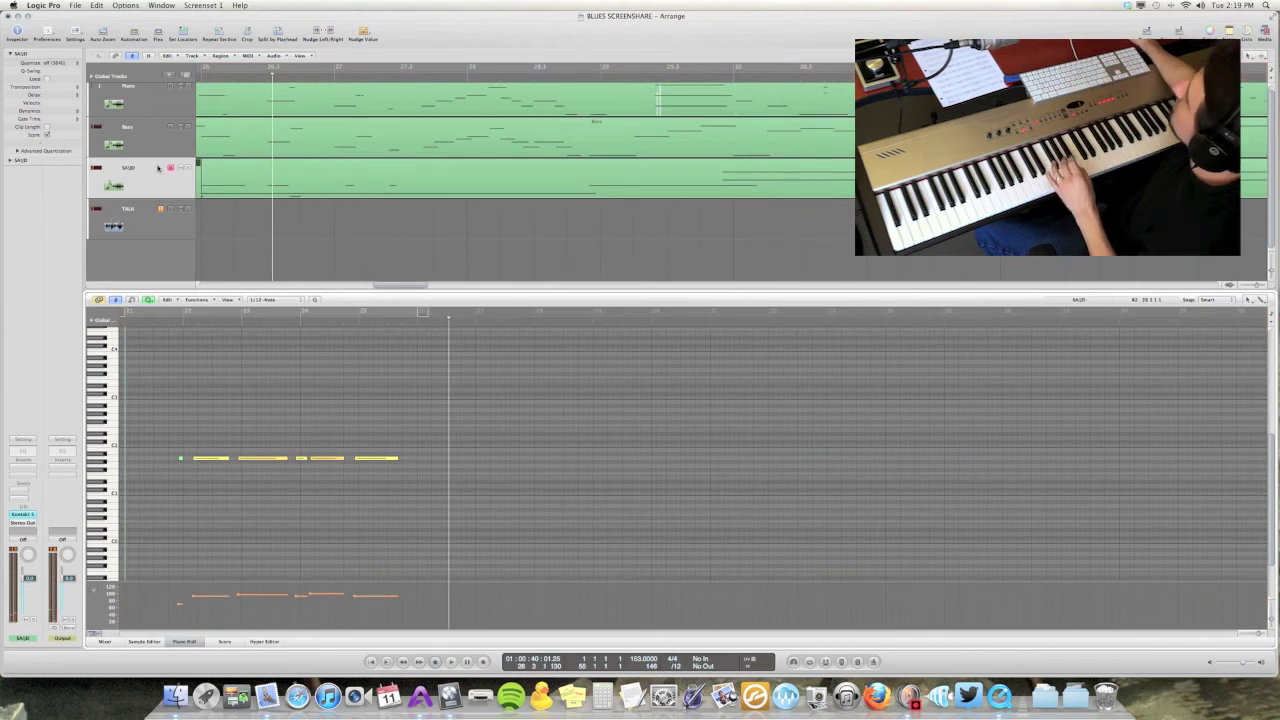
Step: Merge the new accent recording with the other SAJD regions, and audition the result from just before bar 21
click(157, 168)
right_click(334, 191)
key(Escape)
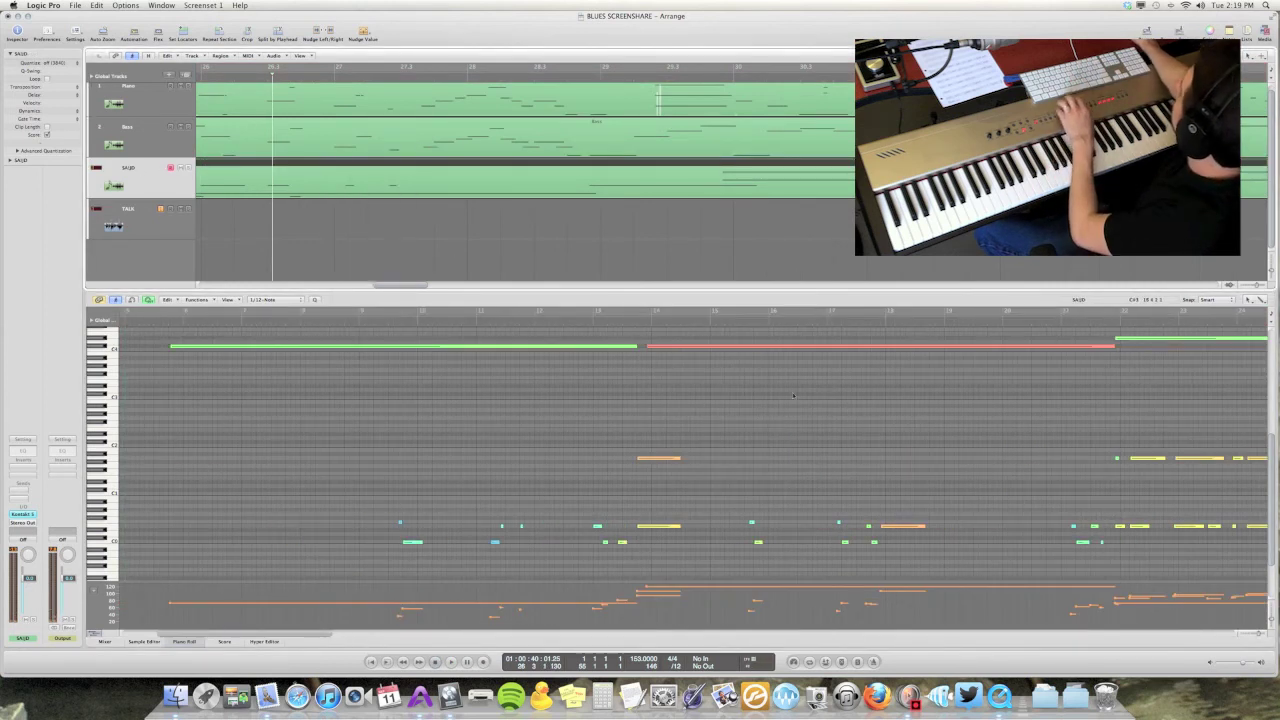
scroll(793, 395, right, 6)
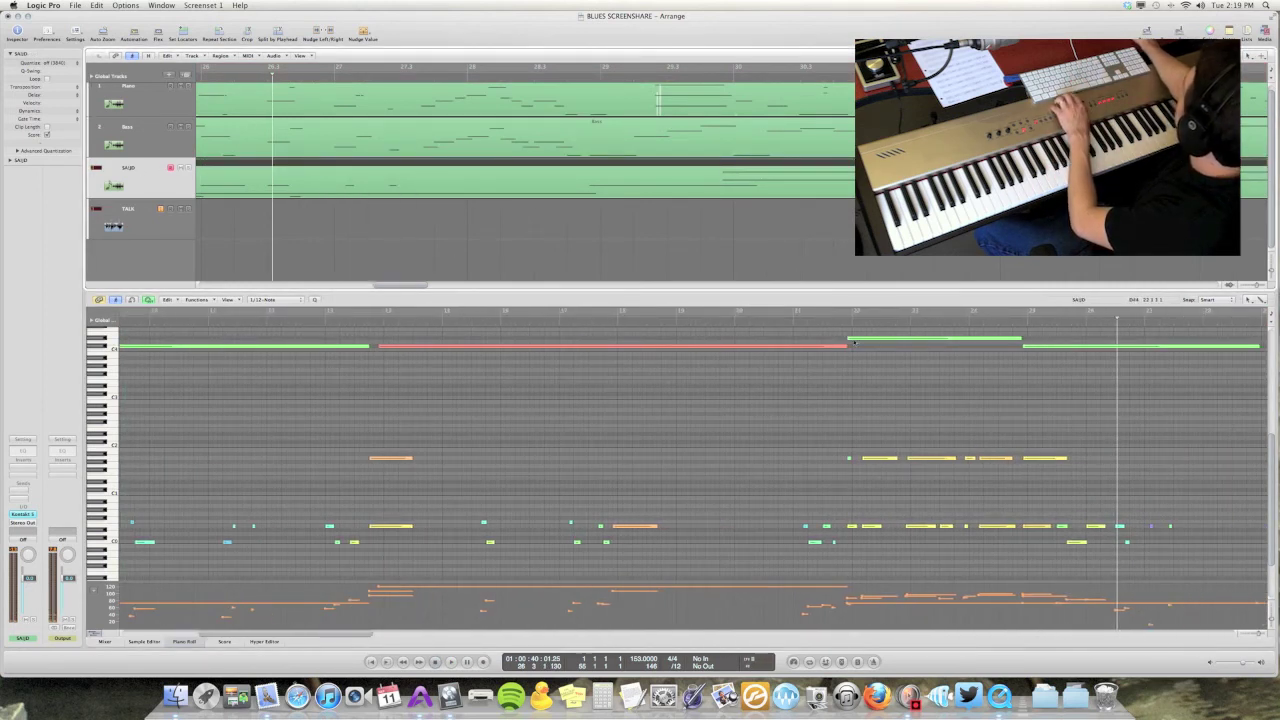
click(853, 340)
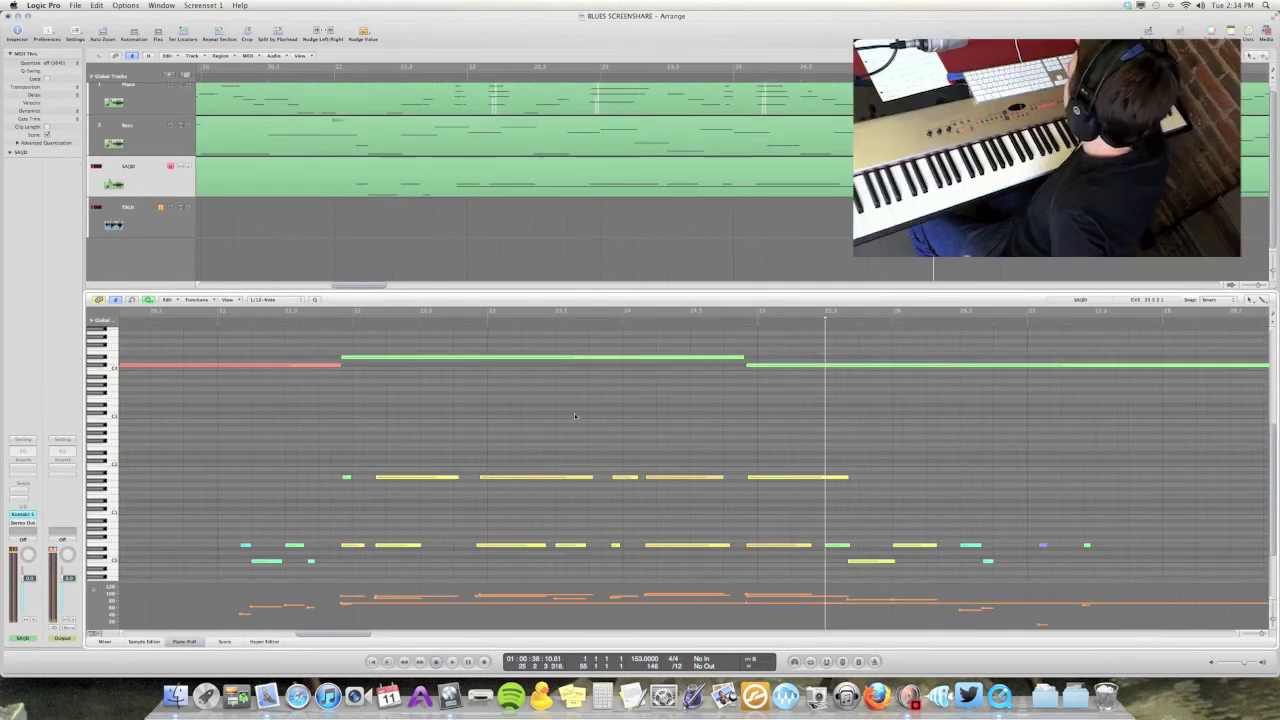
double_click(211, 322)
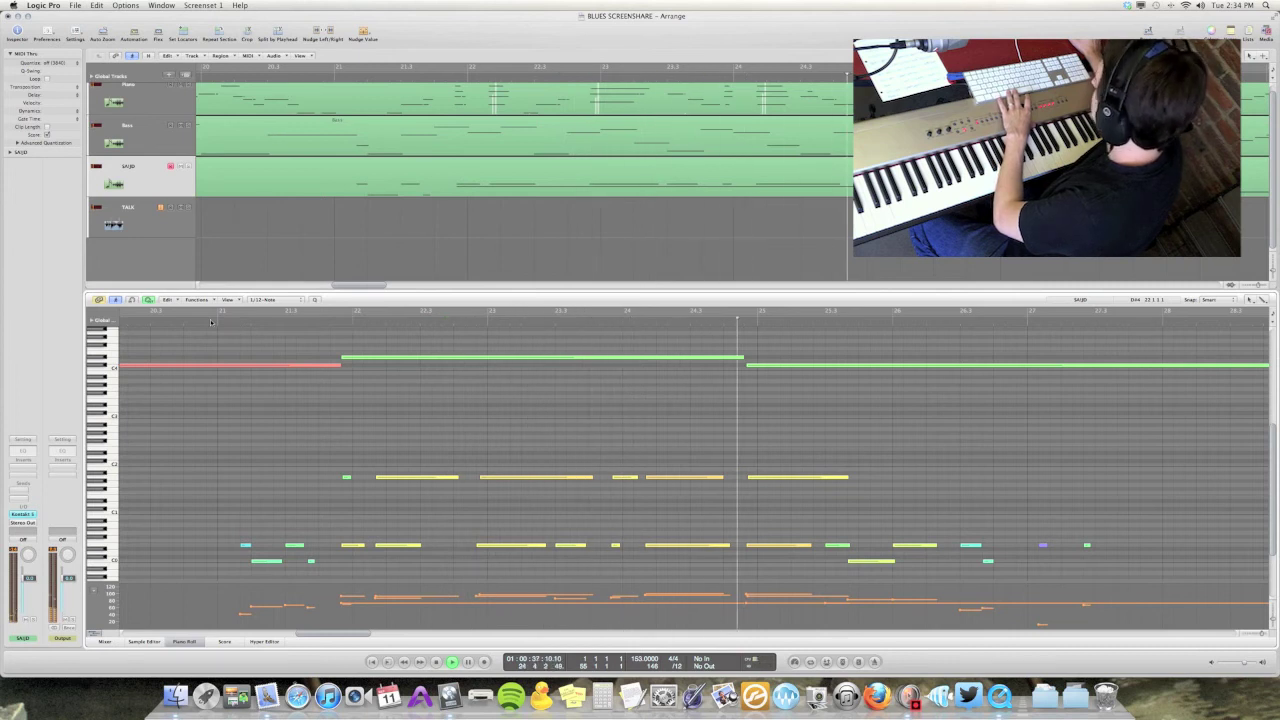
Step: Split the loop note spanning bars 22 to 25 into three pieces, cutting just before bar 23 and just before bar 24
click(372, 358)
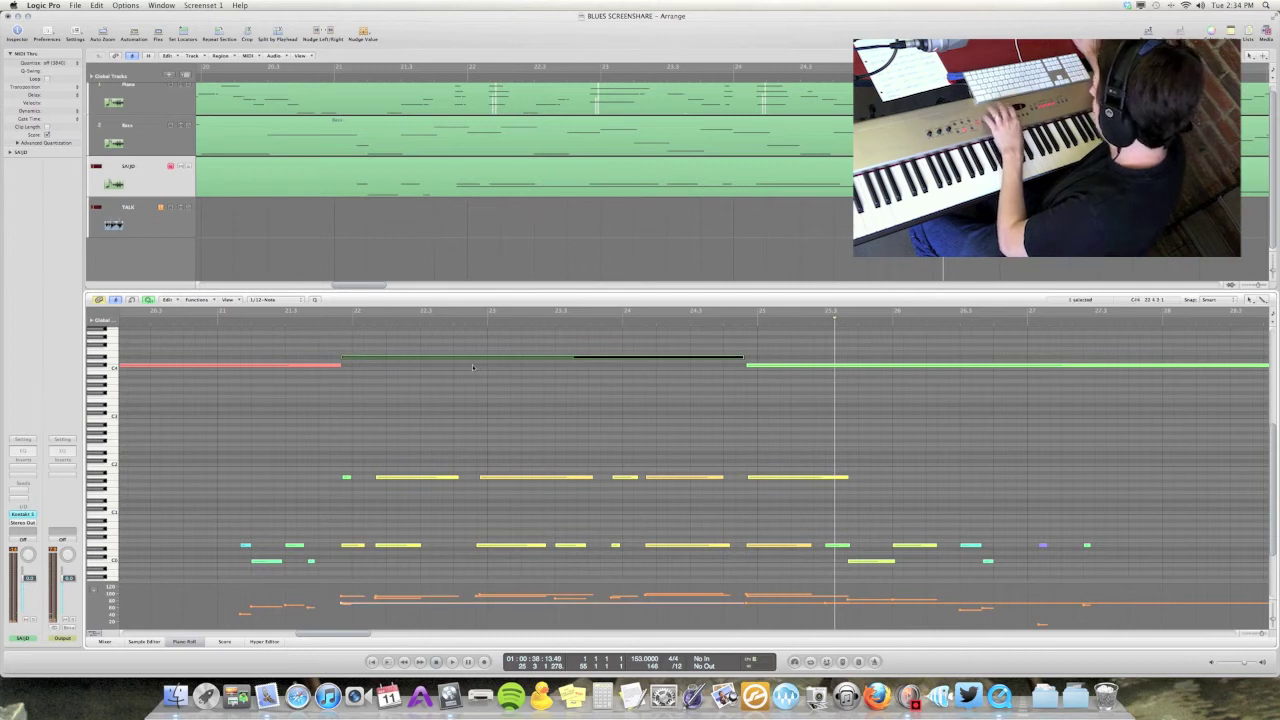
click(1263, 300)
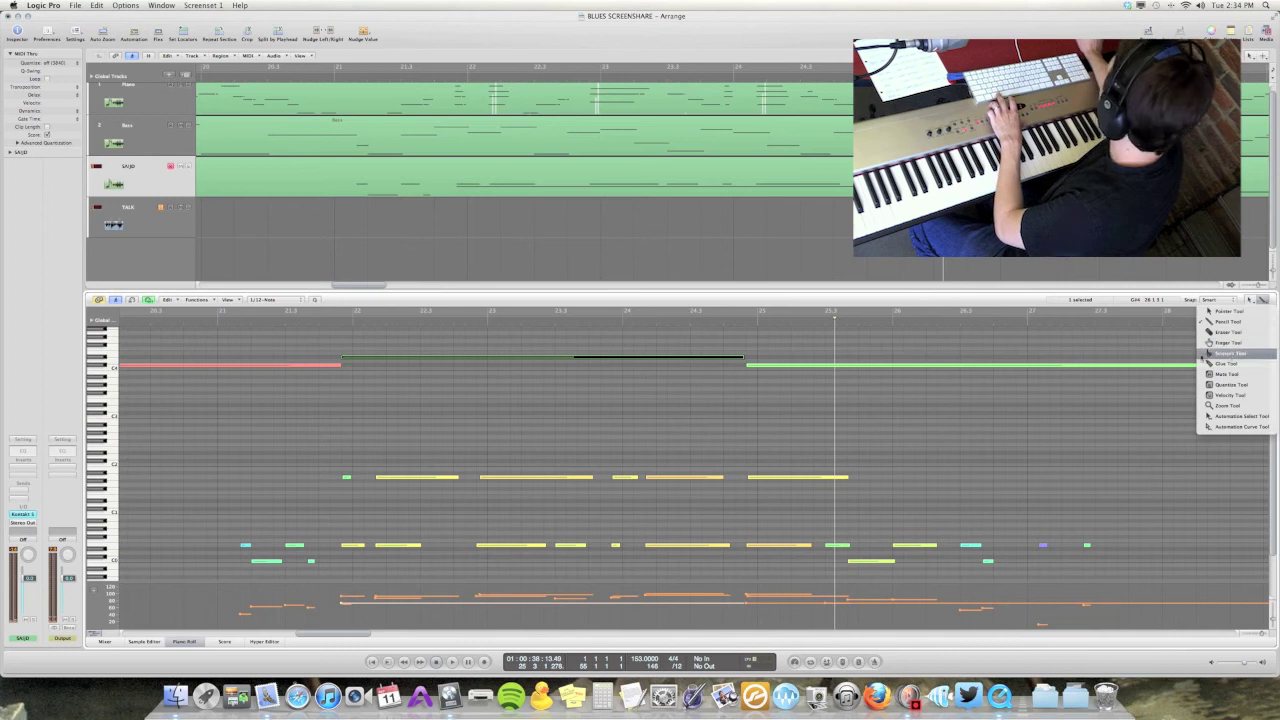
click(1205, 354)
click(478, 358)
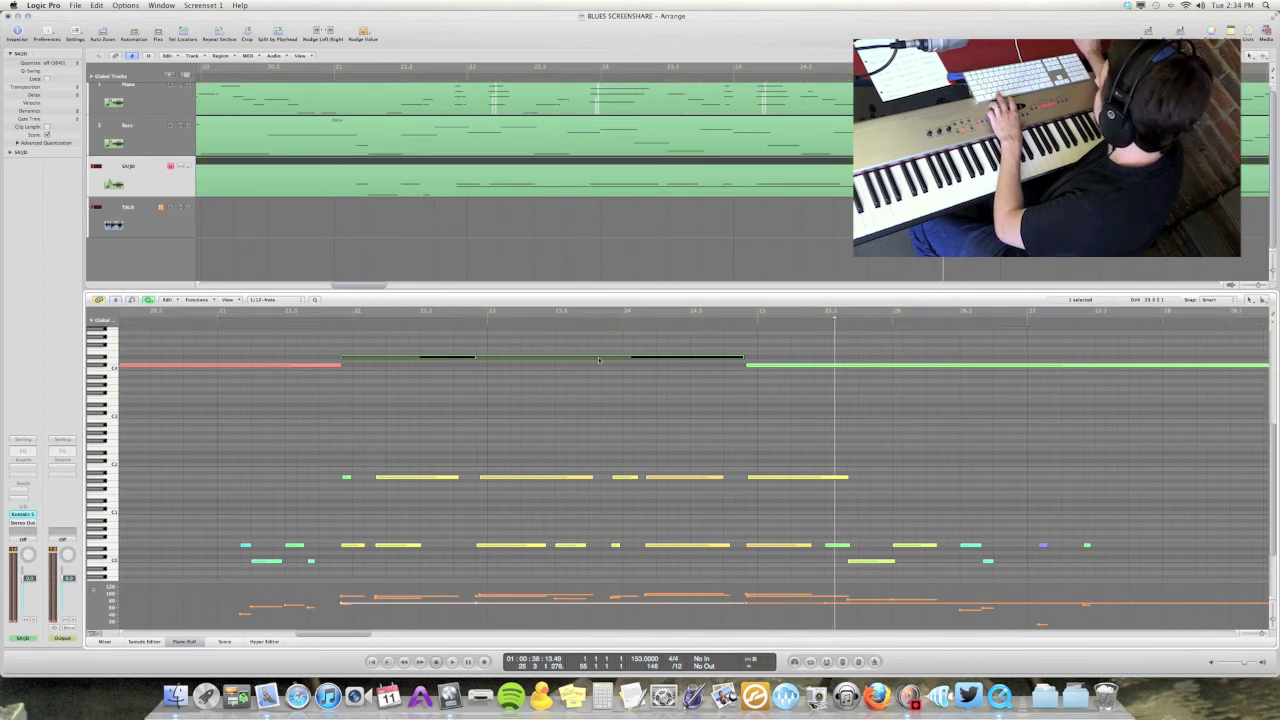
Step: Raise the velocity of the three split loop notes to about 120, and audition them from just before bar 22
drag(375, 392, 618, 349)
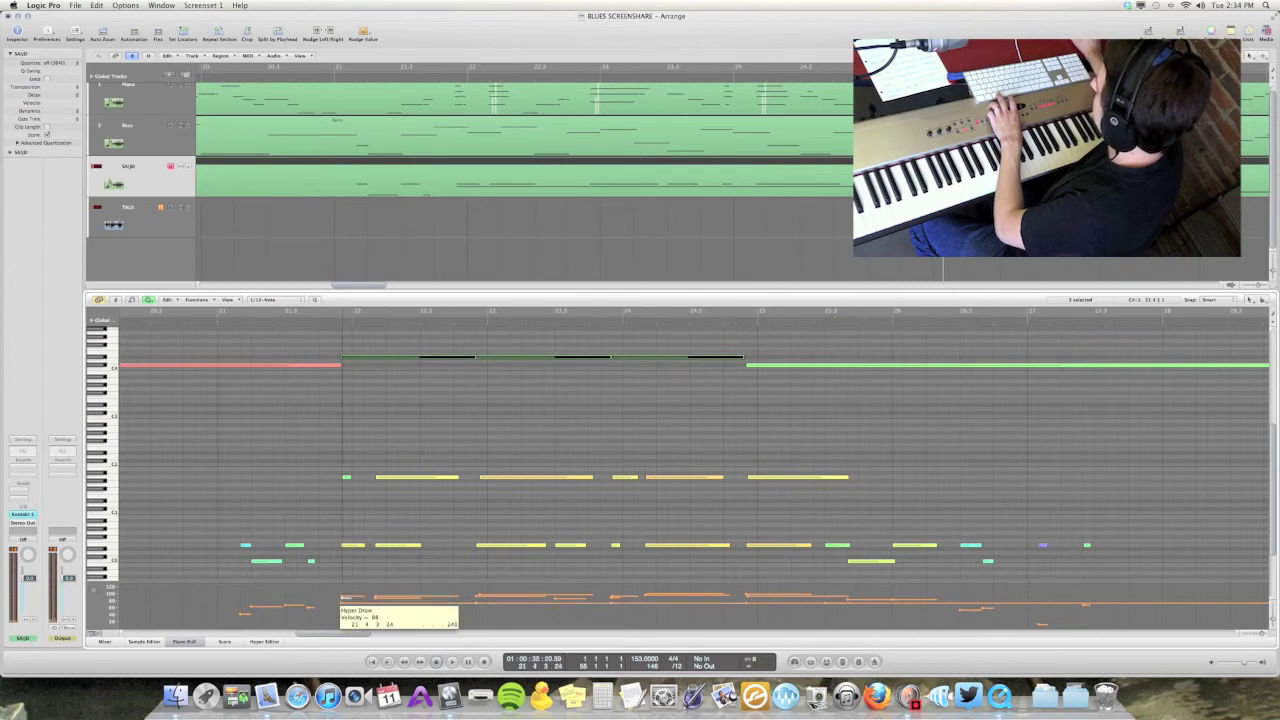
click(346, 477)
drag(370, 422, 650, 325)
drag(477, 605, 480, 583)
double_click(312, 323)
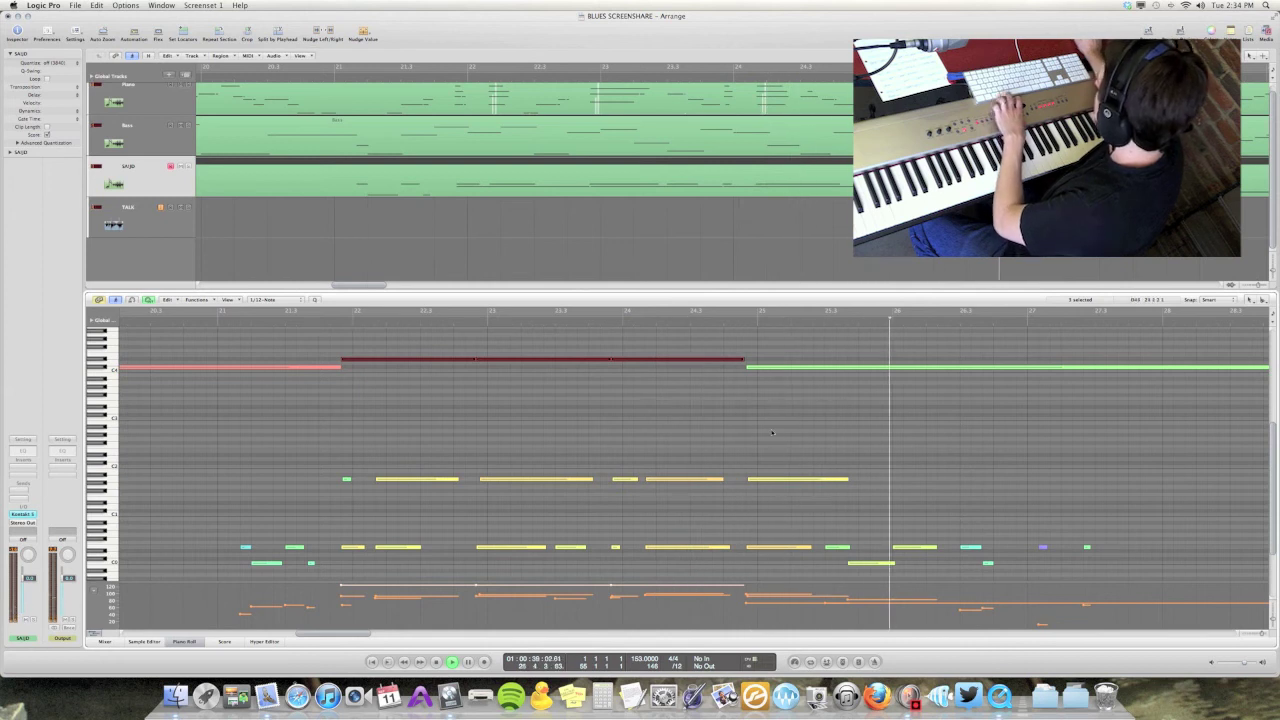
Step: Raise the velocity of the loop note starting just before bar 25 to about 120, and audition from around bar 21
click(770, 368)
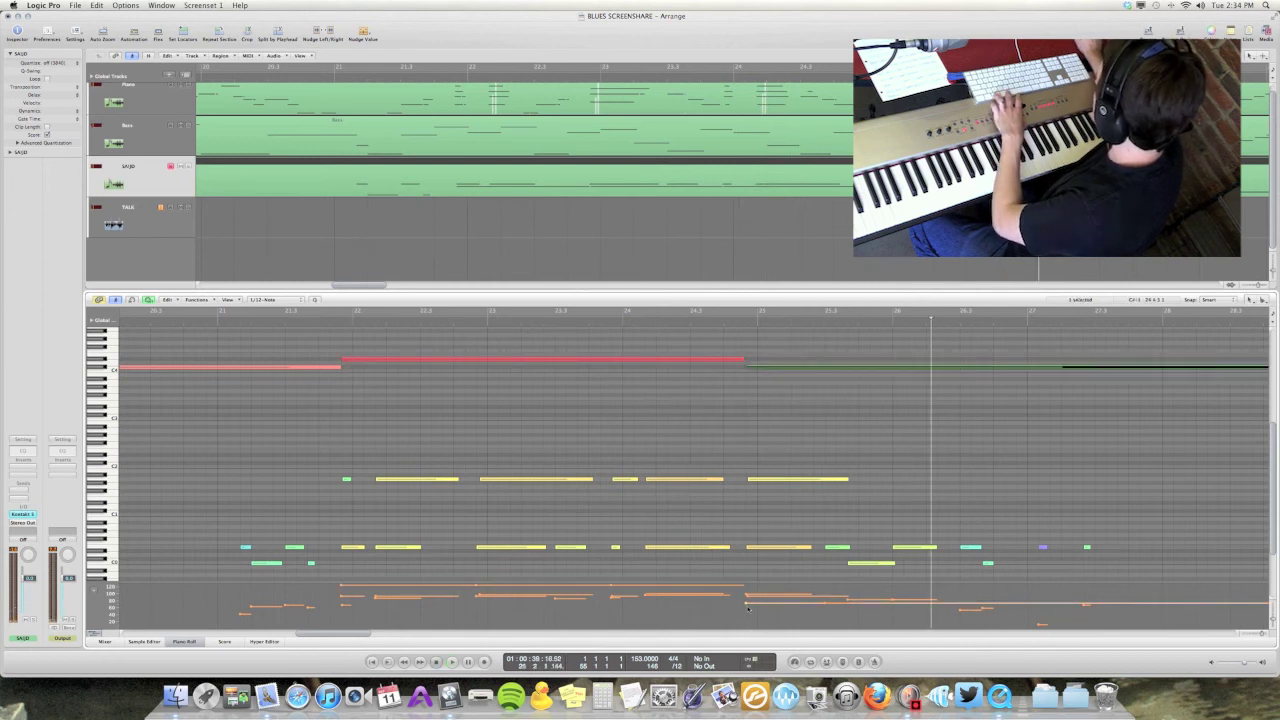
drag(748, 607, 748, 586)
scroll(340, 465, right, 3)
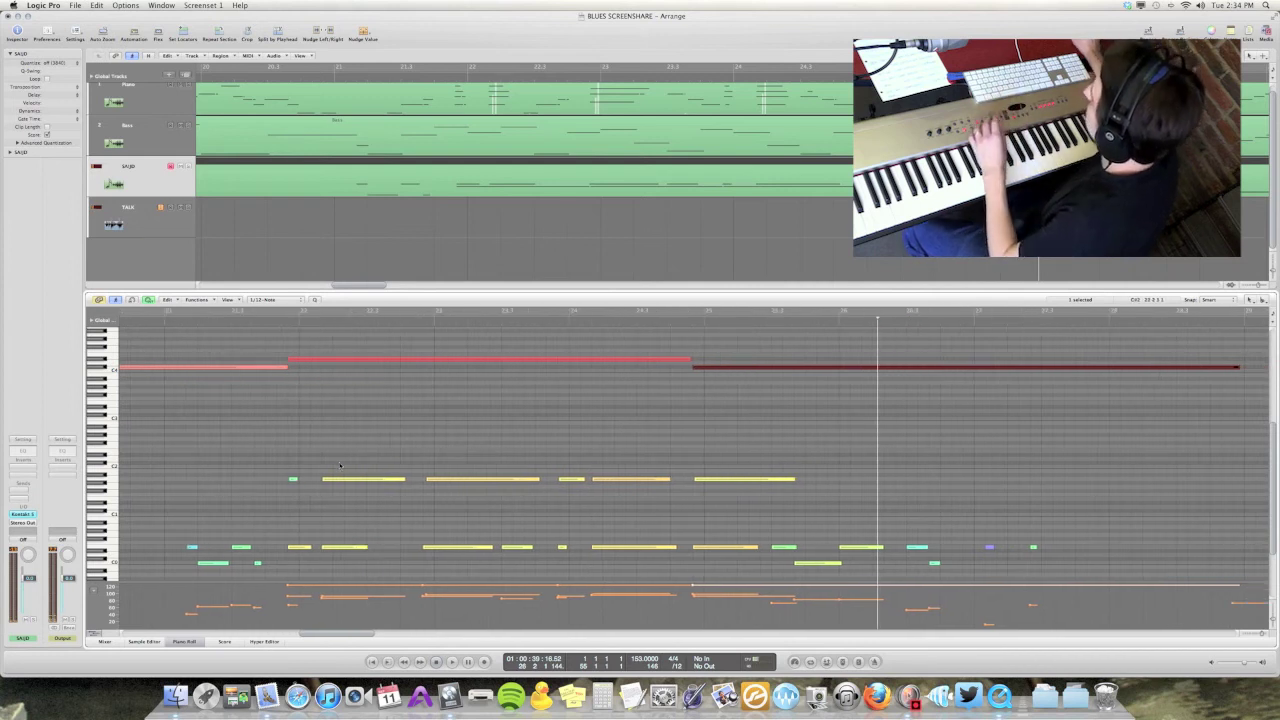
scroll(340, 465, left, 2)
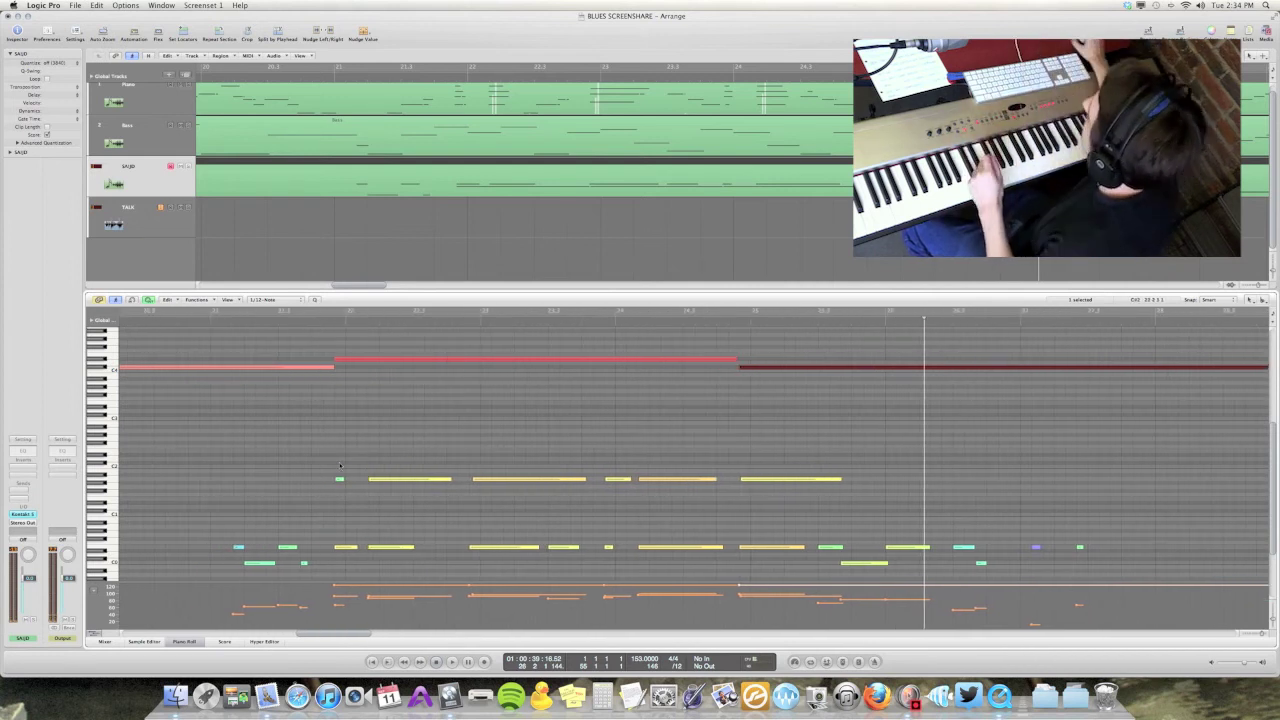
scroll(247, 346, up, 3)
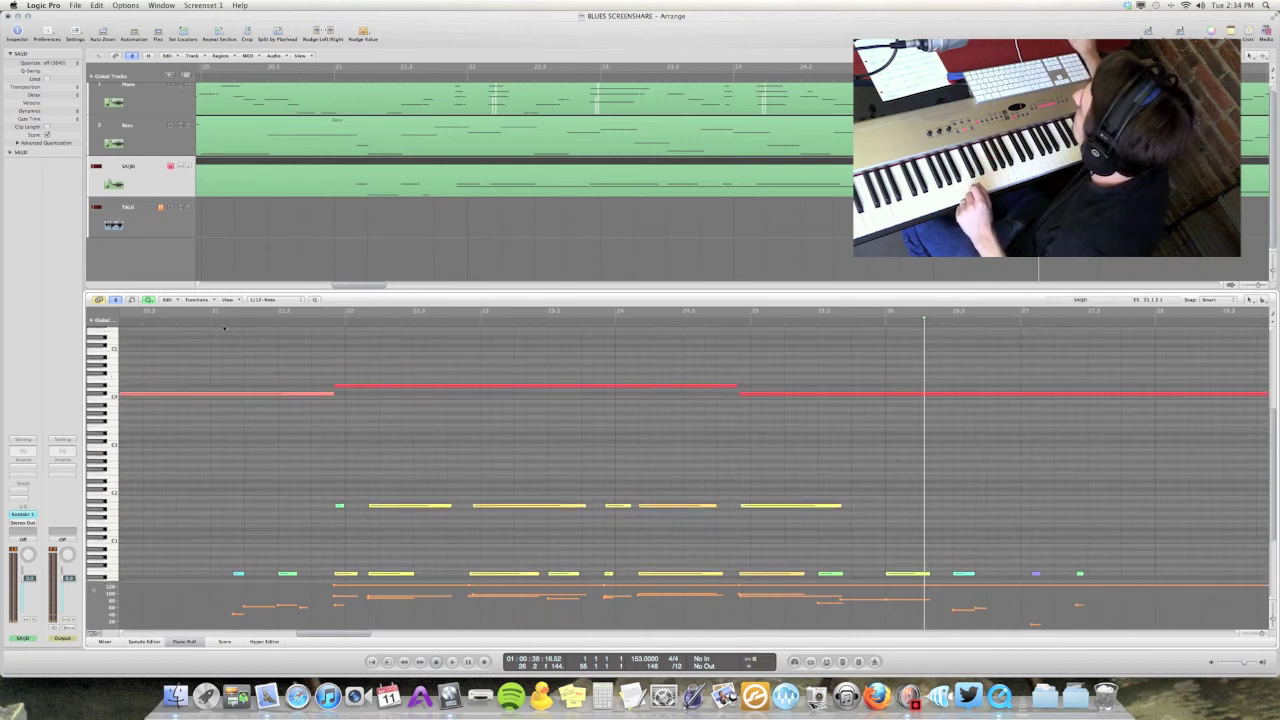
double_click(224, 326)
Step: Extend the end of the high-velocity loop note that follows bar 25 to bar 29, and audition the passage
scroll(335, 449, down, 5)
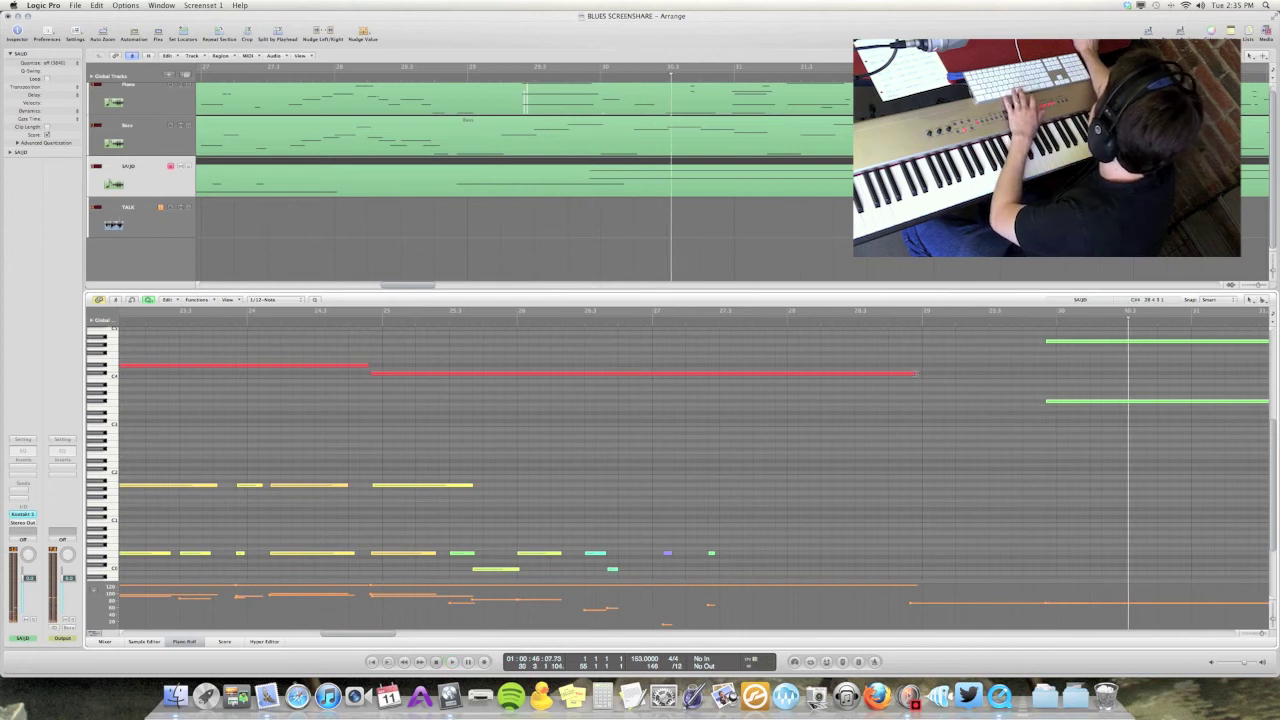
drag(916, 373, 920, 373)
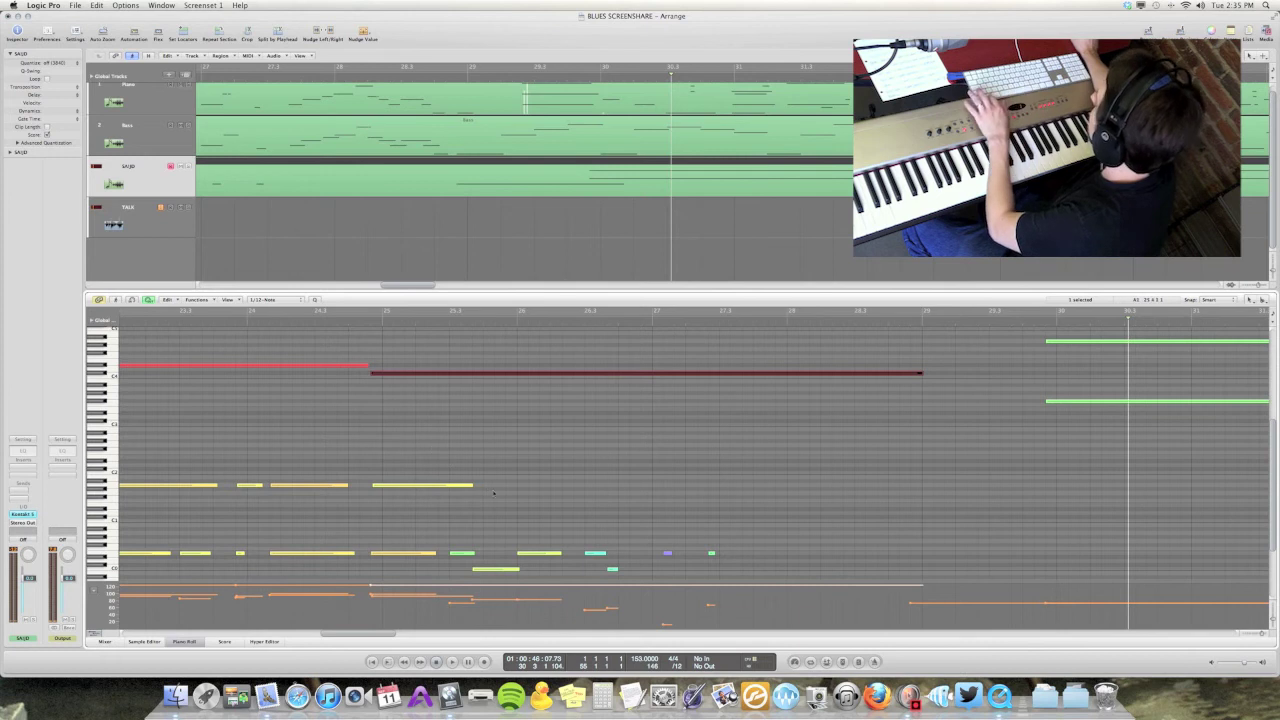
key(ctrl+Left)
key(ctrl+Left)
double_click(162, 325)
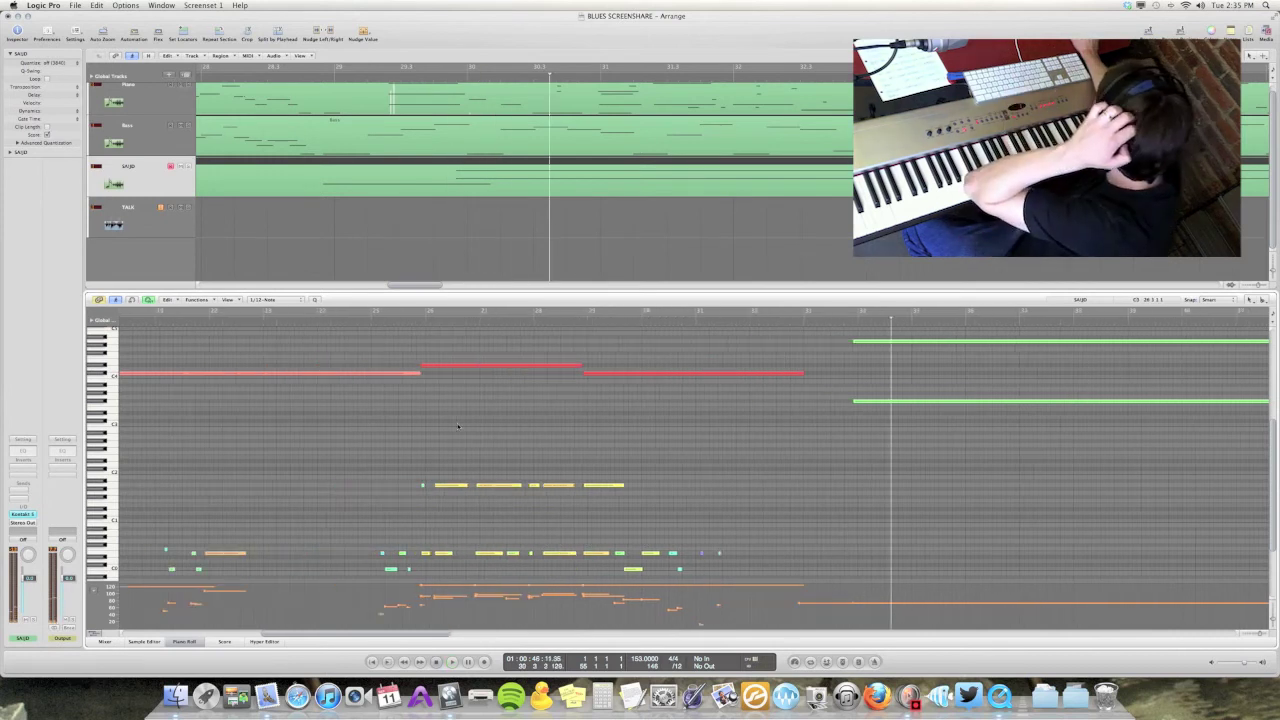
Step: Save the project, and audition the opening from just after bar 5
scroll(458, 427, left, 10)
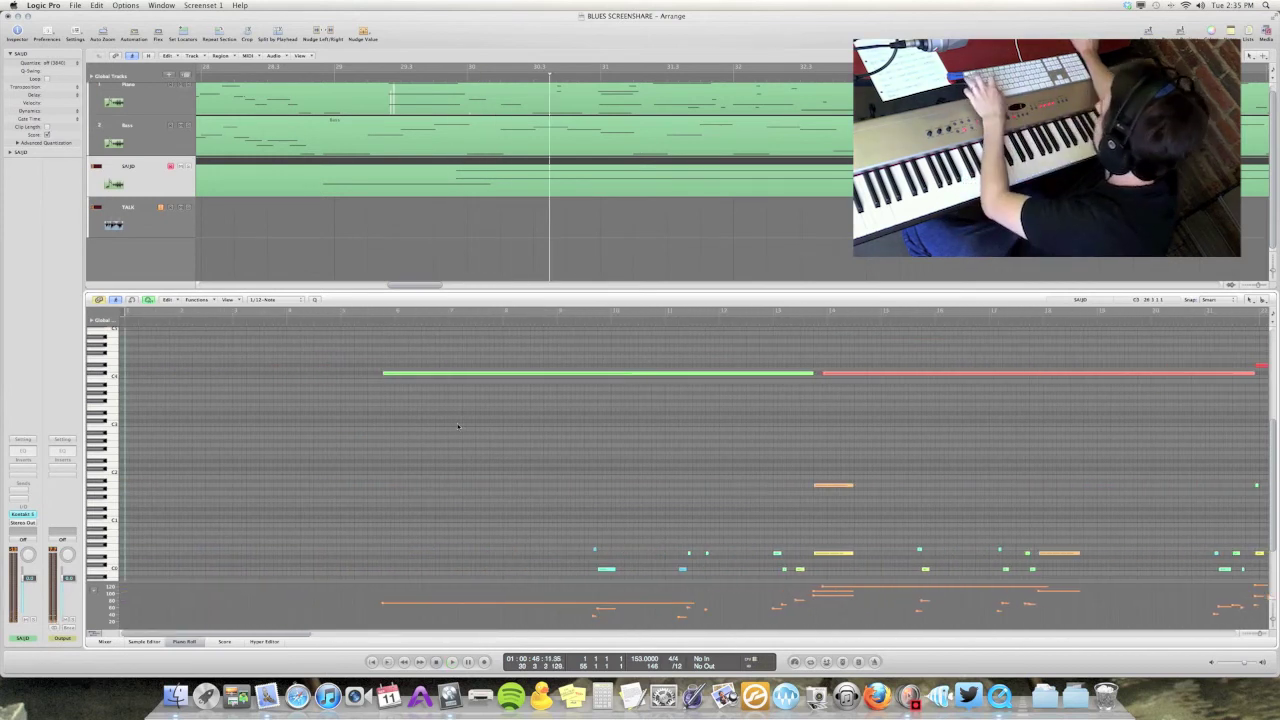
key(super+s)
scroll(458, 427, up, 3)
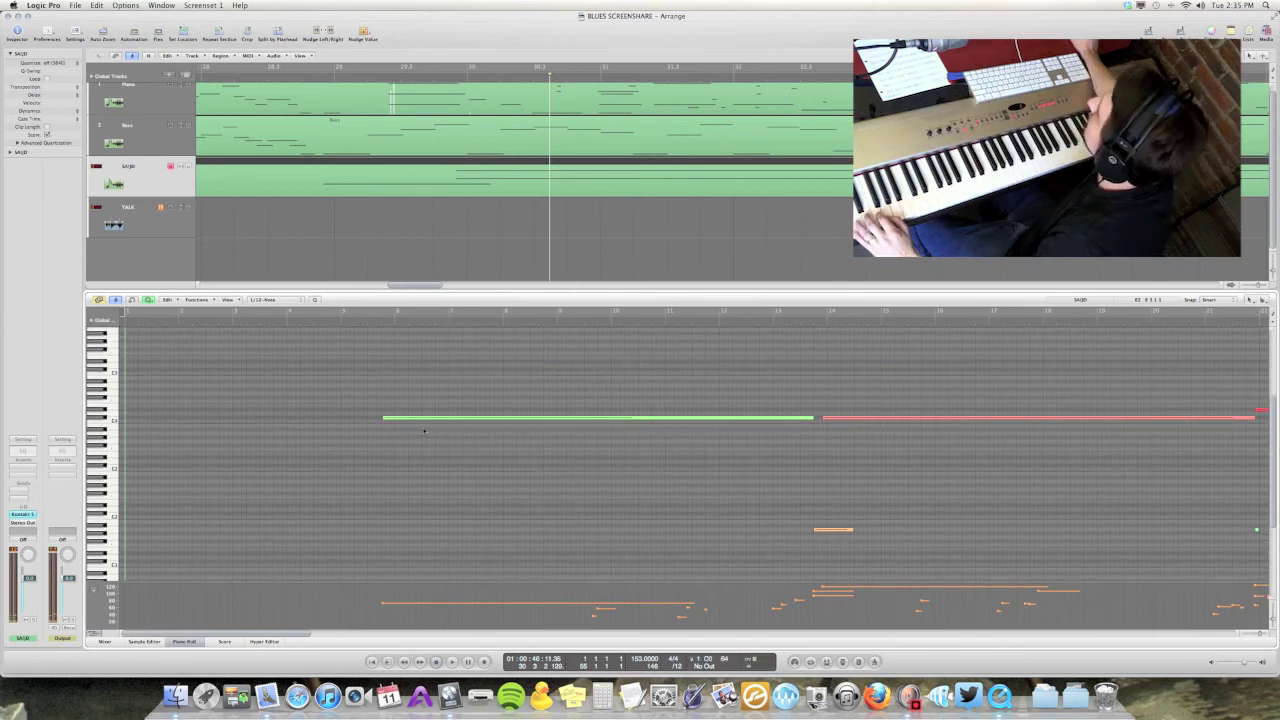
double_click(364, 315)
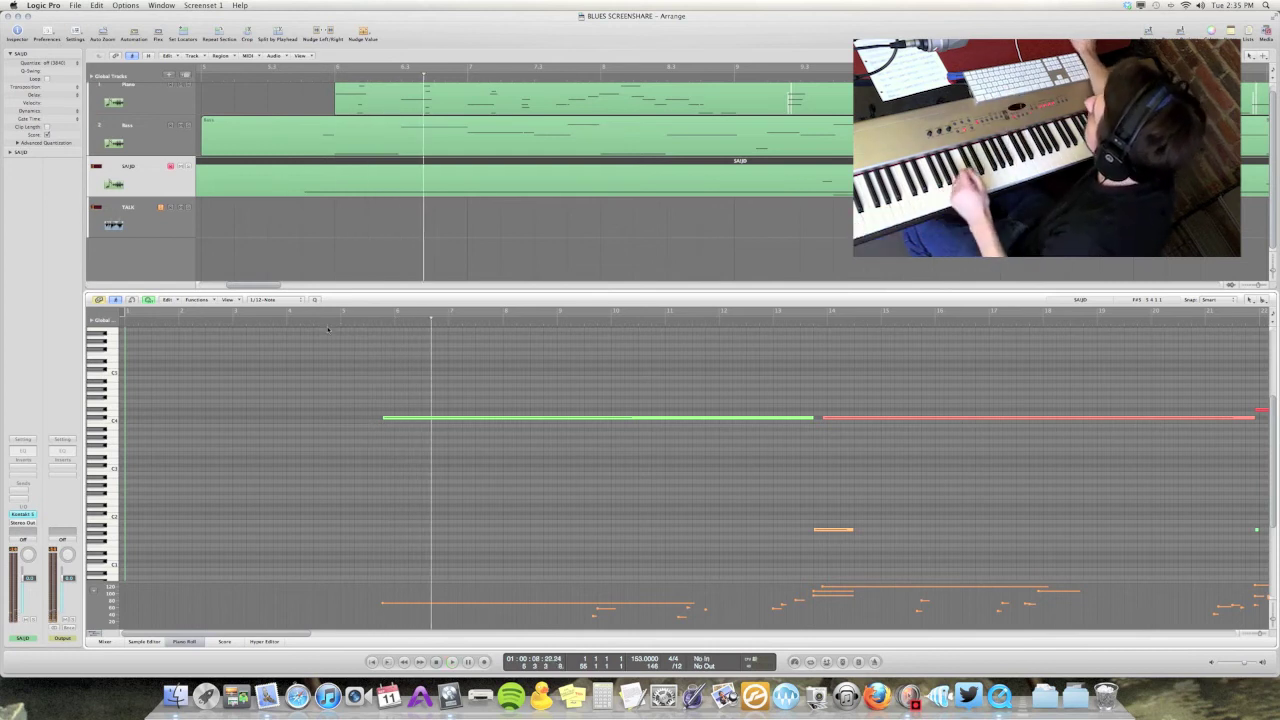
Step: Record two opening drum hits just before bar 6 on the SAJD track, starting around bar 4 and stopping after bar 29
click(340, 322)
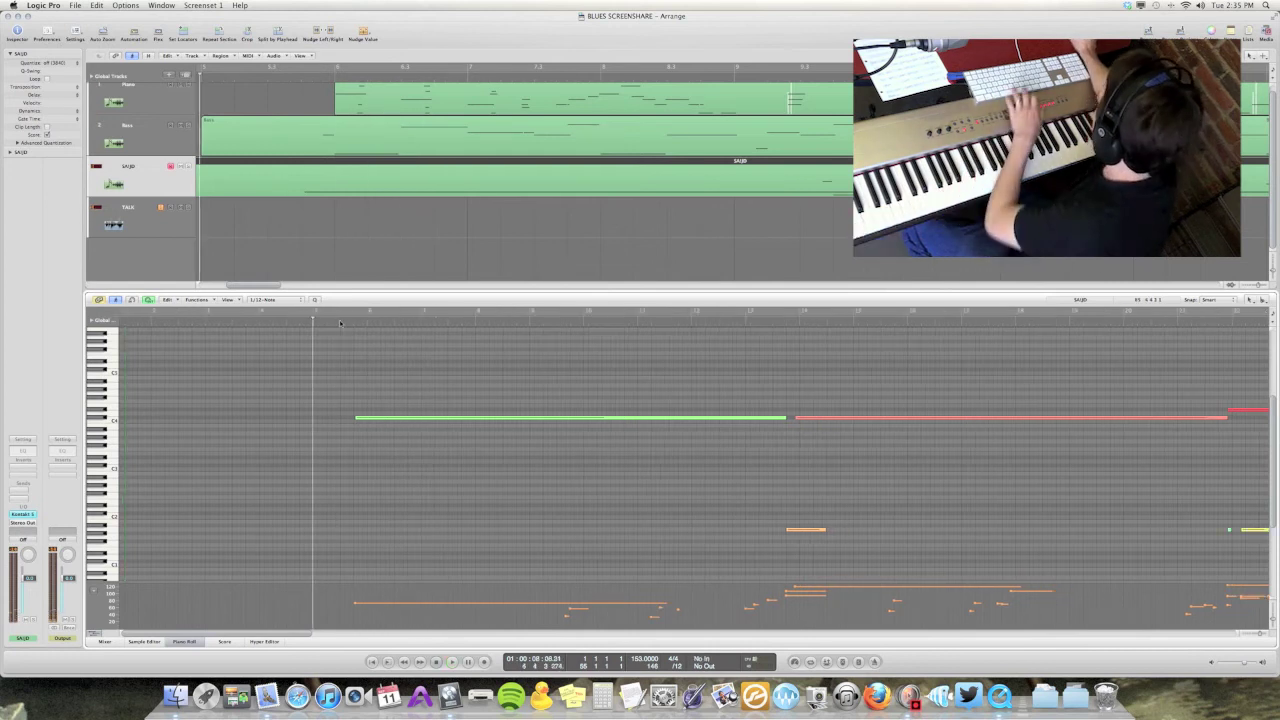
click(259, 320)
key(r)
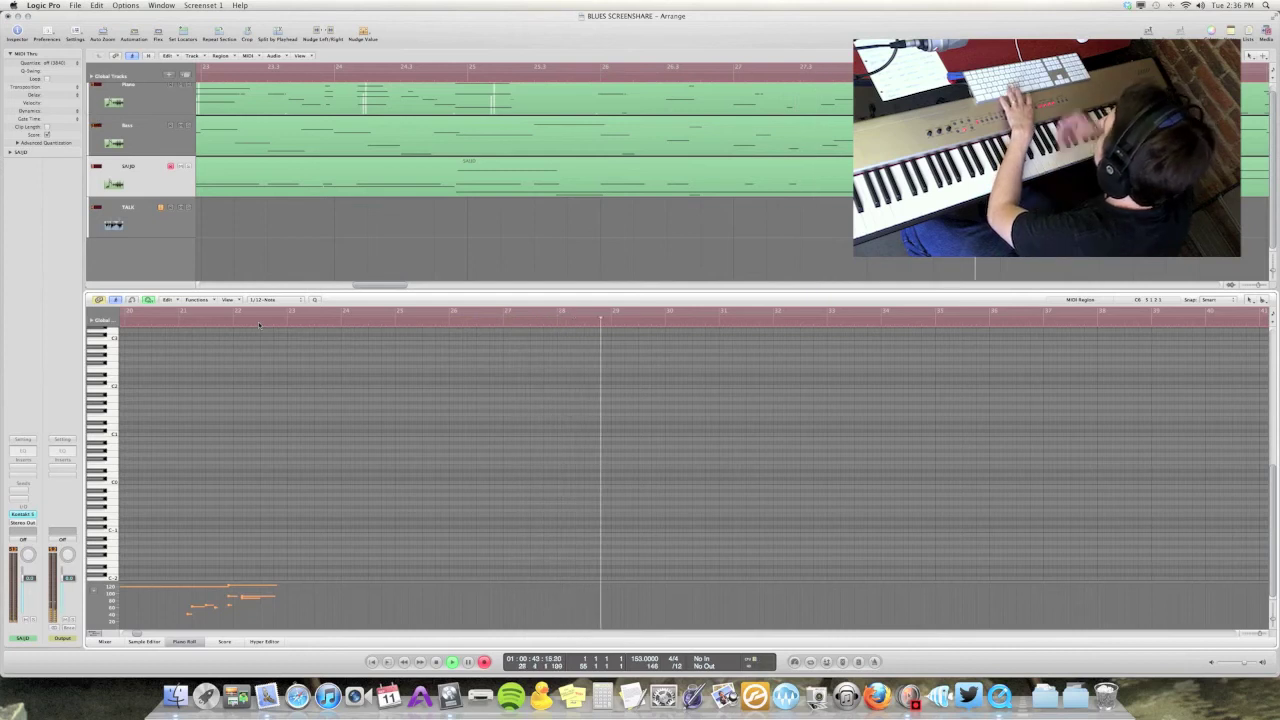
key(space)
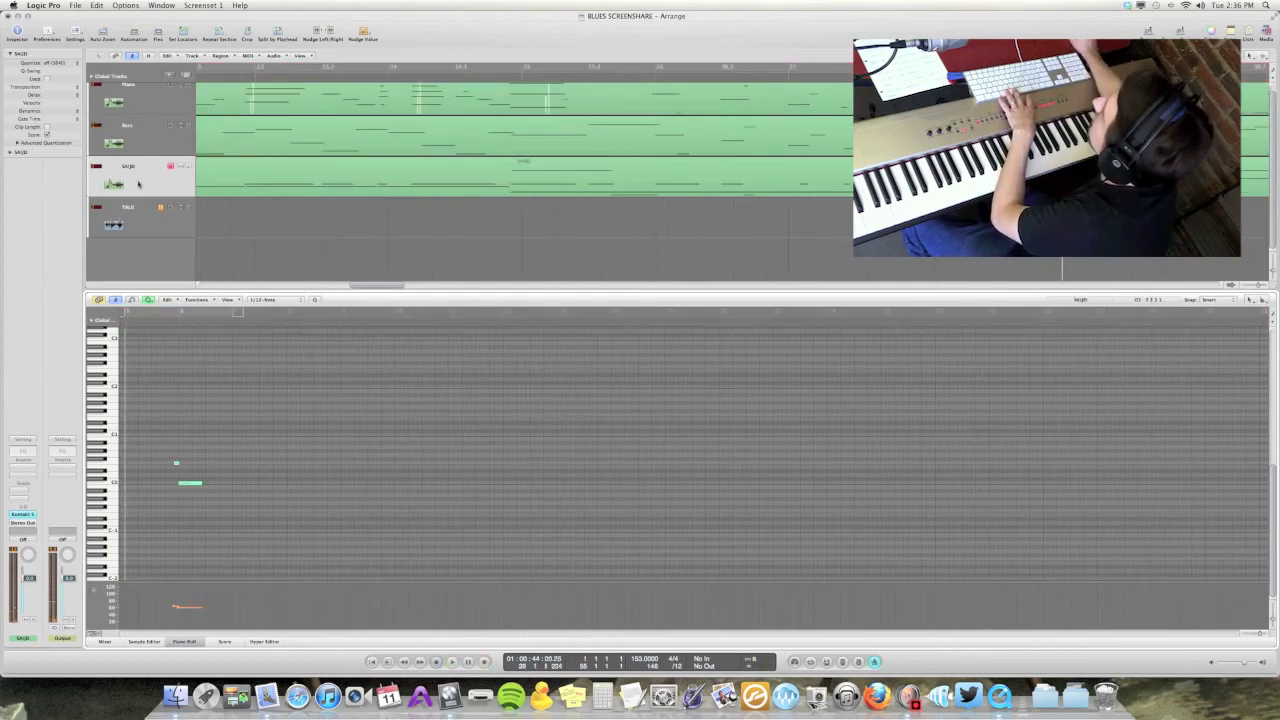
Step: Merge the opening hit recording with the other SAJD regions
click(139, 183)
right_click(379, 186)
scroll(570, 372, right, 5)
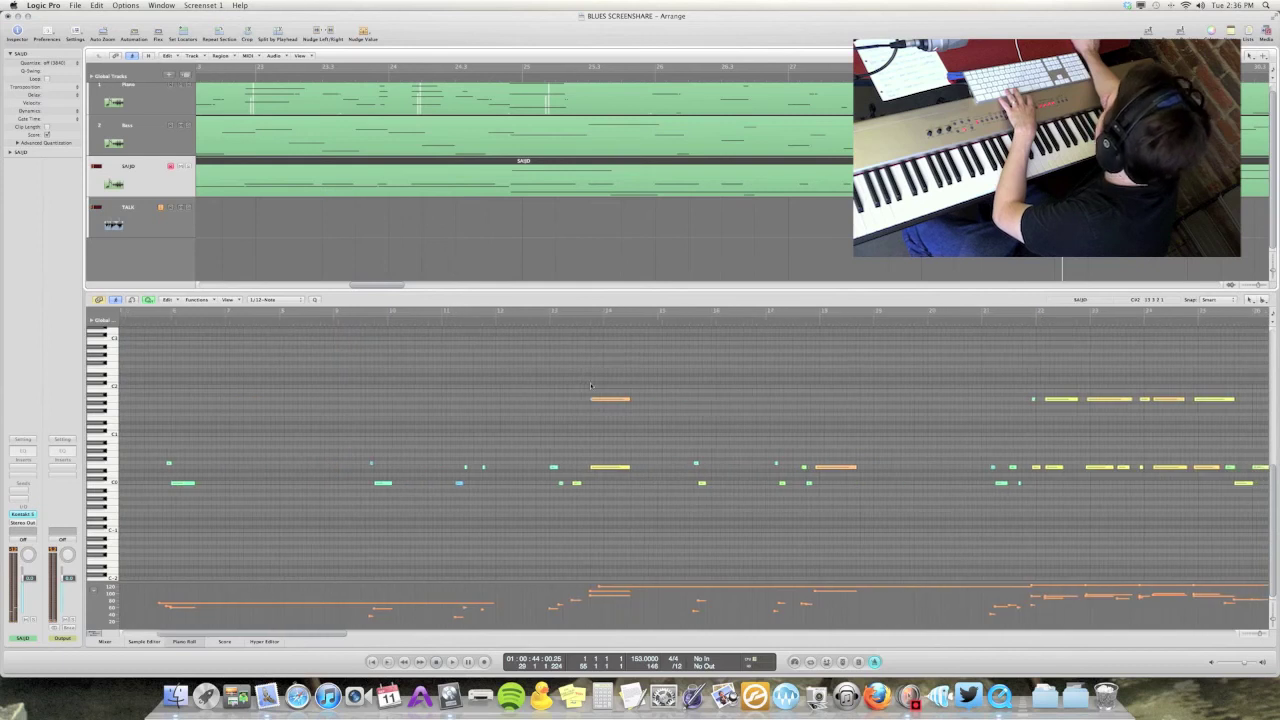
Step: Play from around bar 26, and shorten the high-velocity loop note ending at bar 29 so it ends at bar 28
key(space)
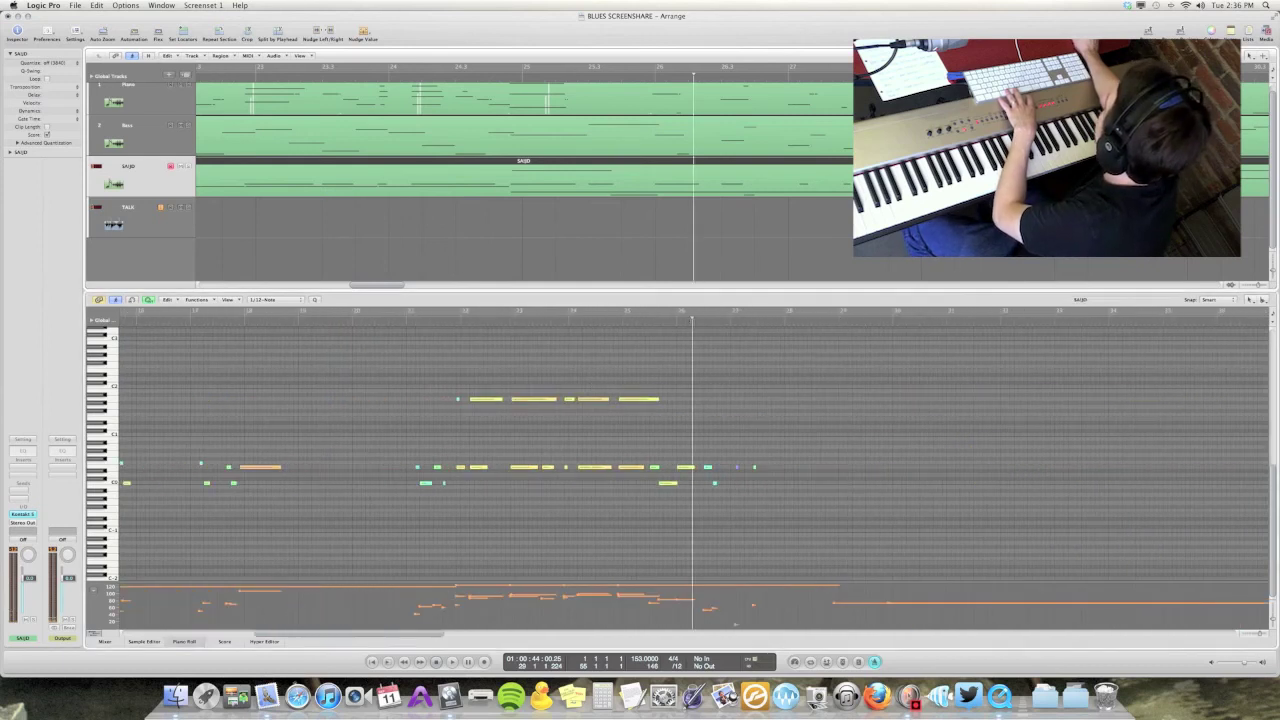
scroll(735, 400, up, 2)
scroll(742, 453, right, 2)
scroll(742, 453, up, 3)
scroll(742, 453, right, 2)
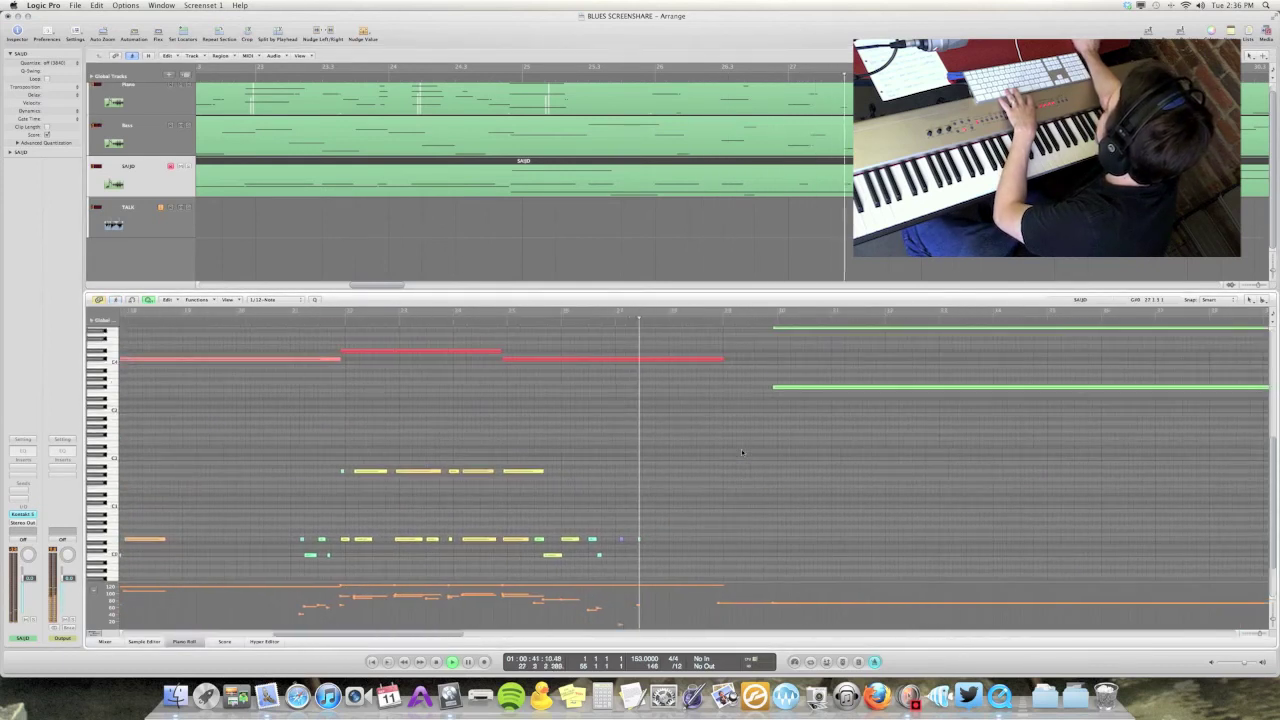
drag(727, 369, 678, 370)
scroll(684, 413, down, 3)
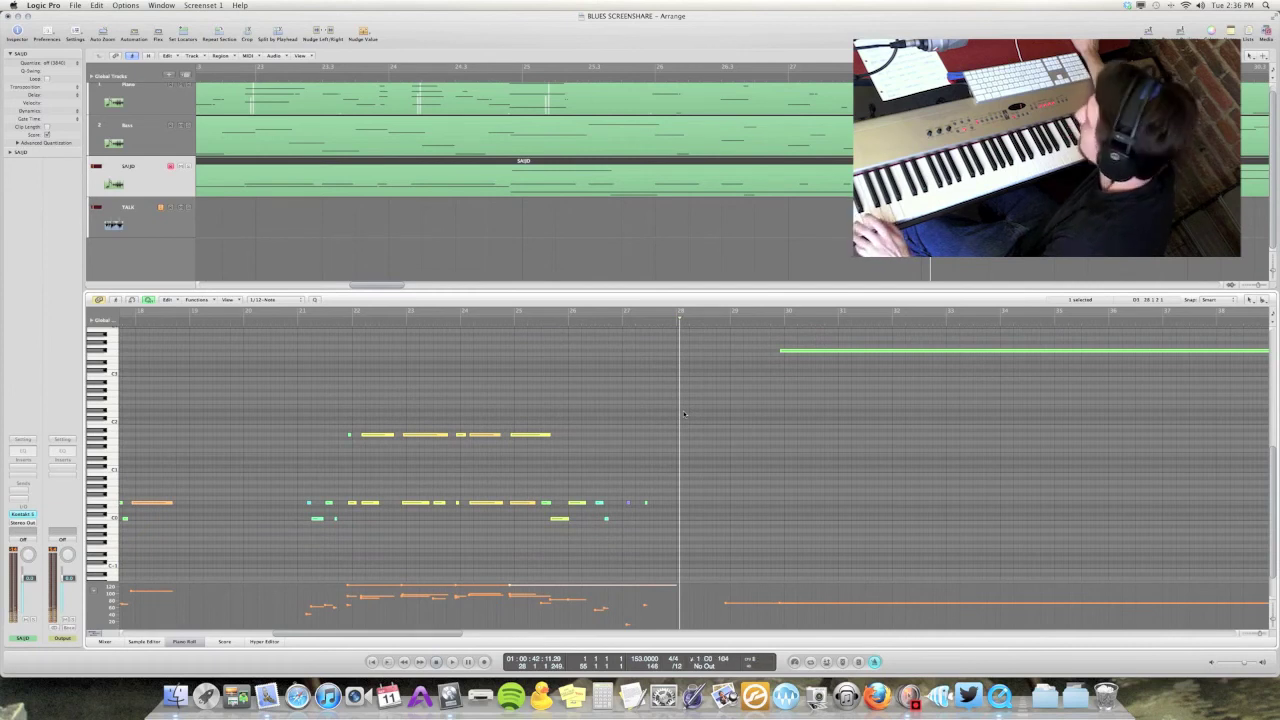
Step: Record two closing accent hits at bar 28 on the SAJD track, stopping just before bar 30
scroll(608, 386, left, 1)
key(r)
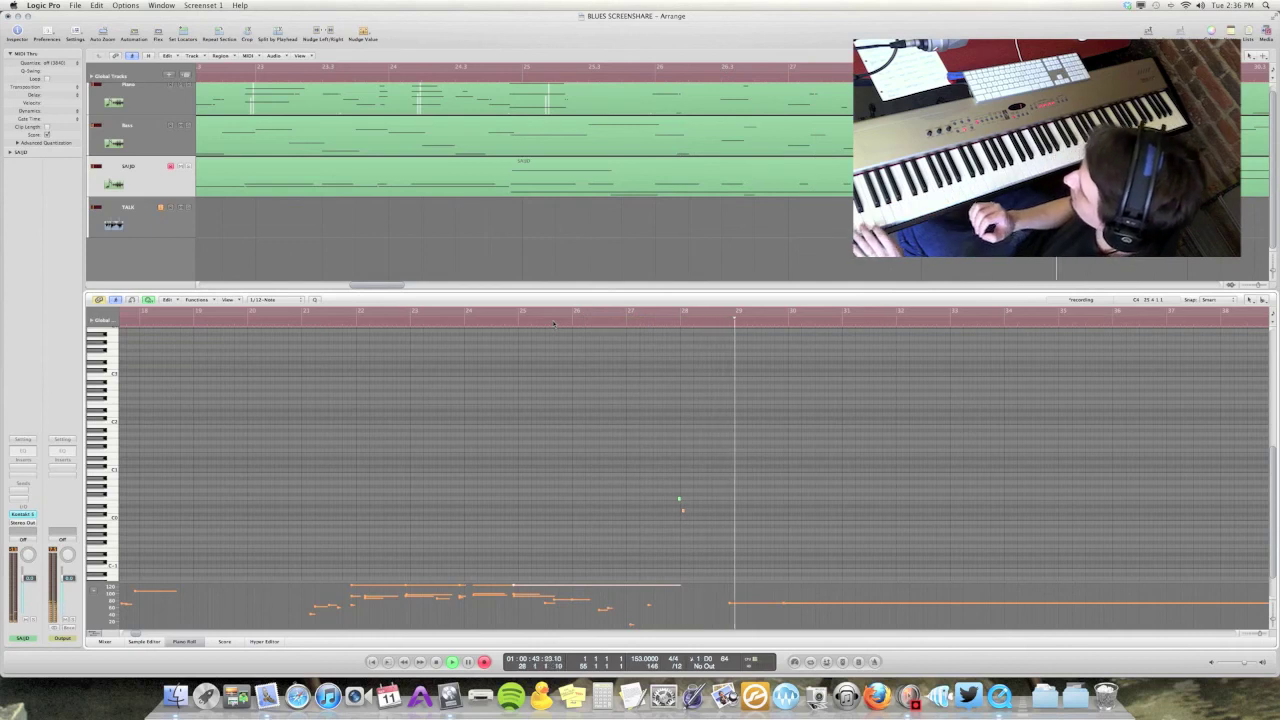
key(space)
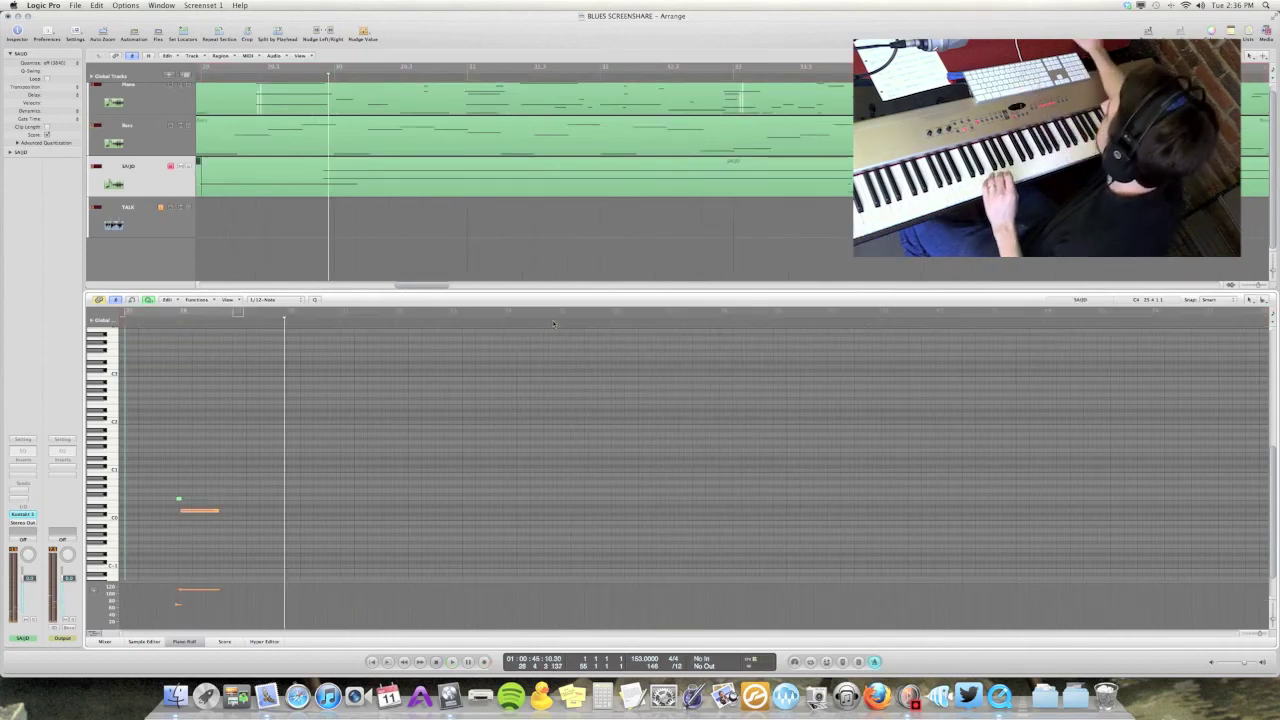
Step: Merge the bar 28 accent recording with the other SAJD regions, and audition the result
click(285, 182)
right_click(287, 180)
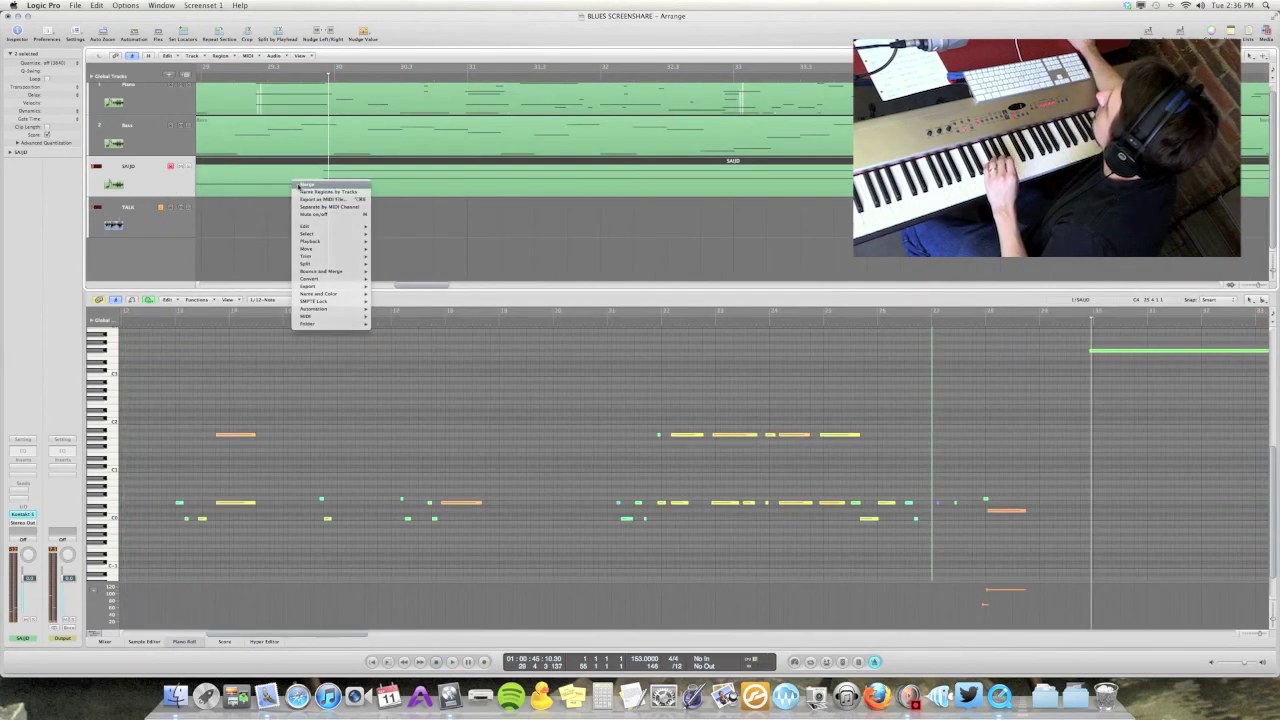
click(320, 272)
key(space)
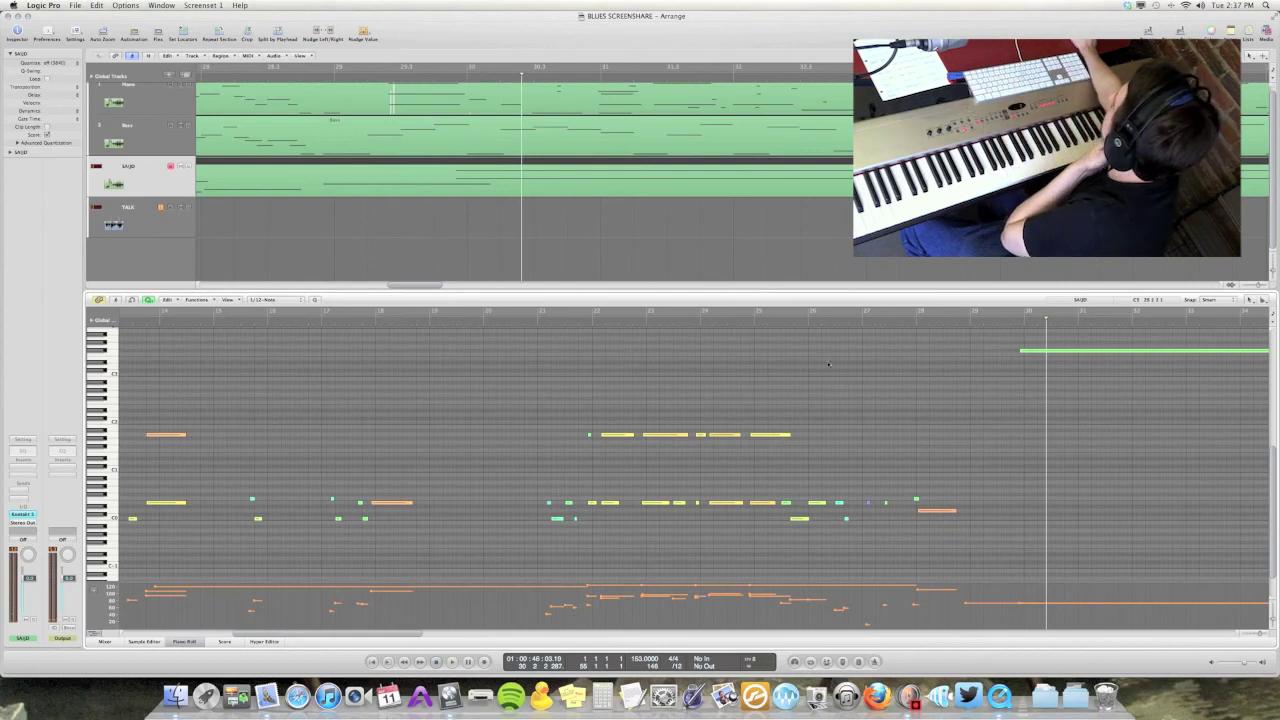
Step: Play from just after bar 21 into bar 31, and examine how the loop notes and recorded accents line up across the SAJD region
scroll(828, 364, up, 5)
scroll(700, 366, down, 2)
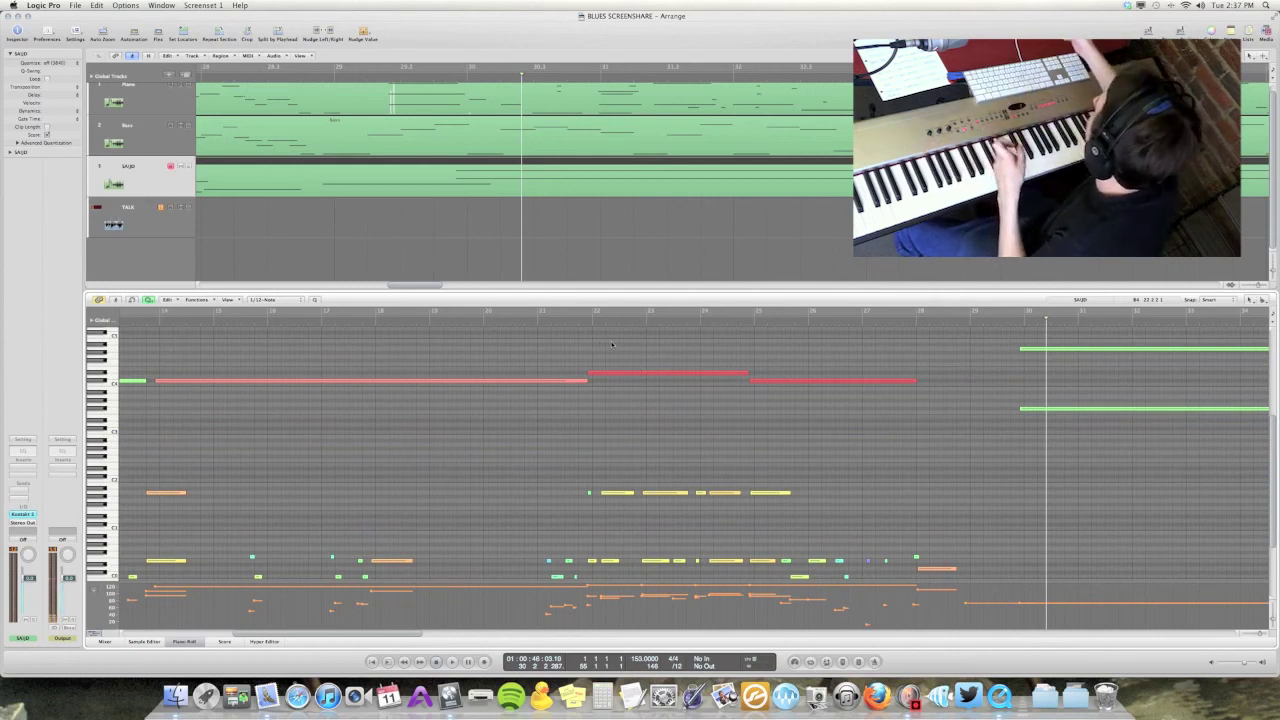
scroll(612, 345, up, 3)
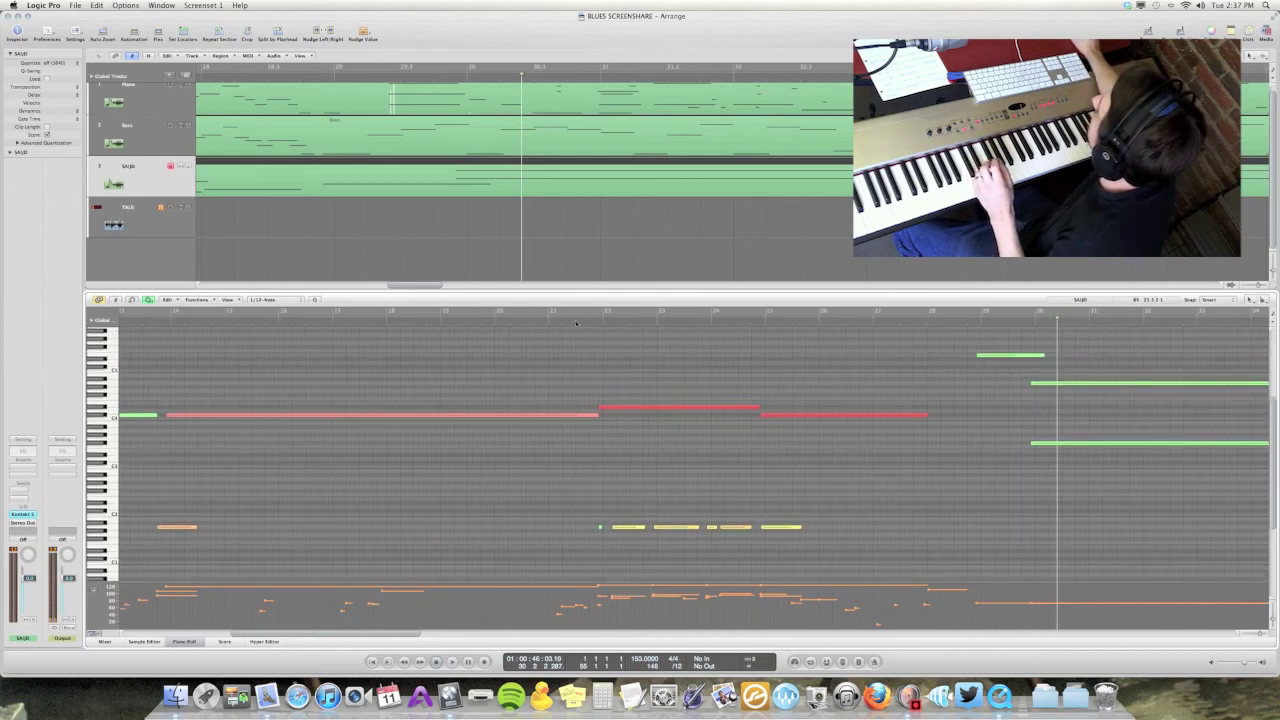
key(space)
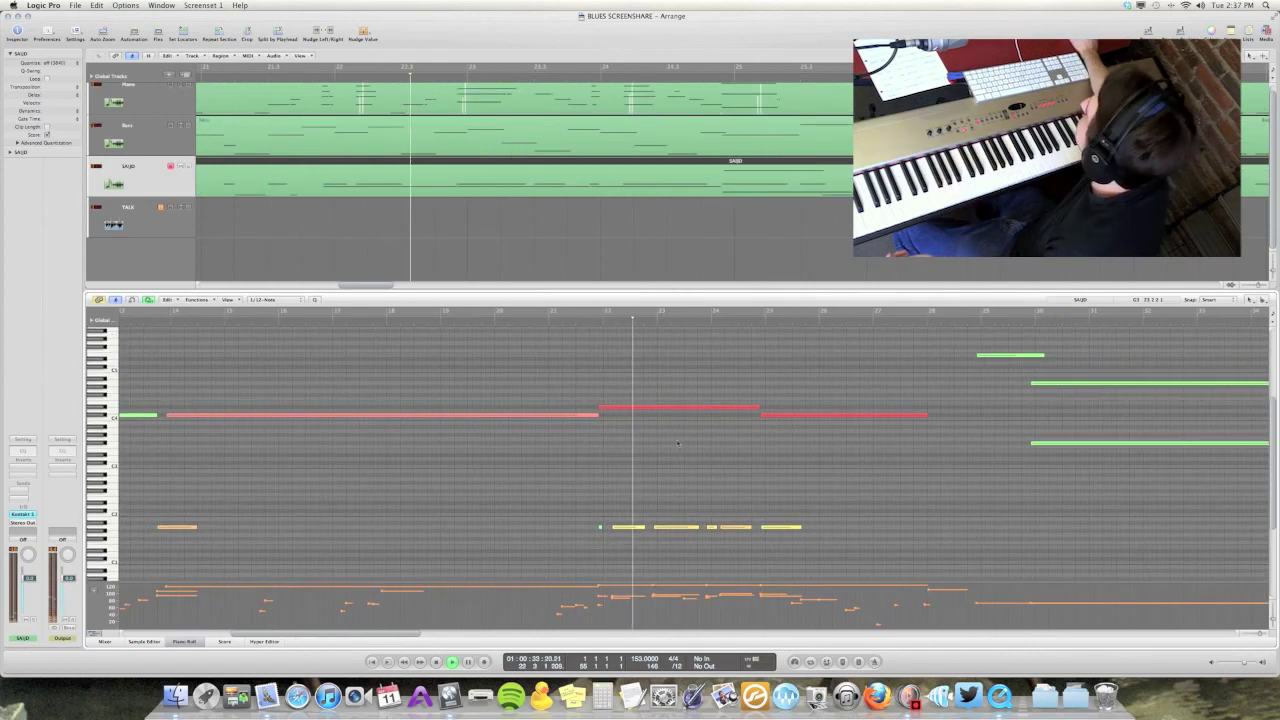
scroll(678, 445, down, 3)
scroll(678, 447, down, 2)
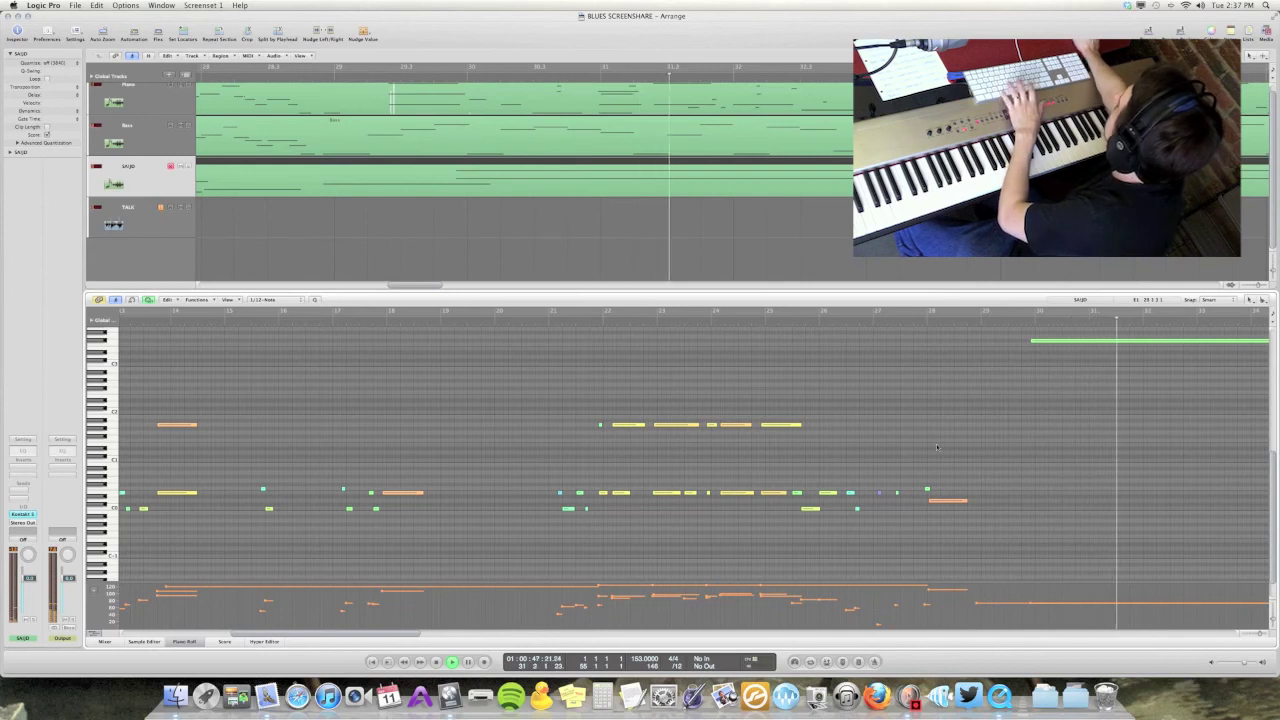
scroll(879, 432, up, 2)
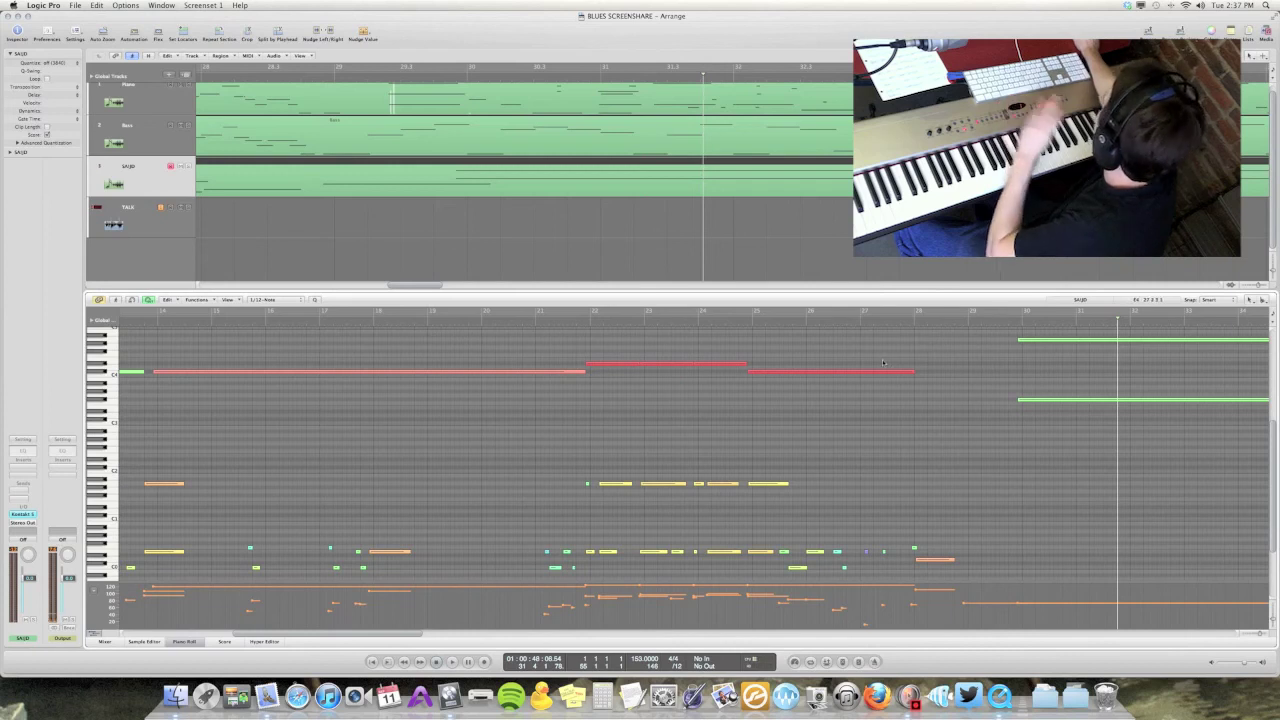
scroll(880, 415, down, 2)
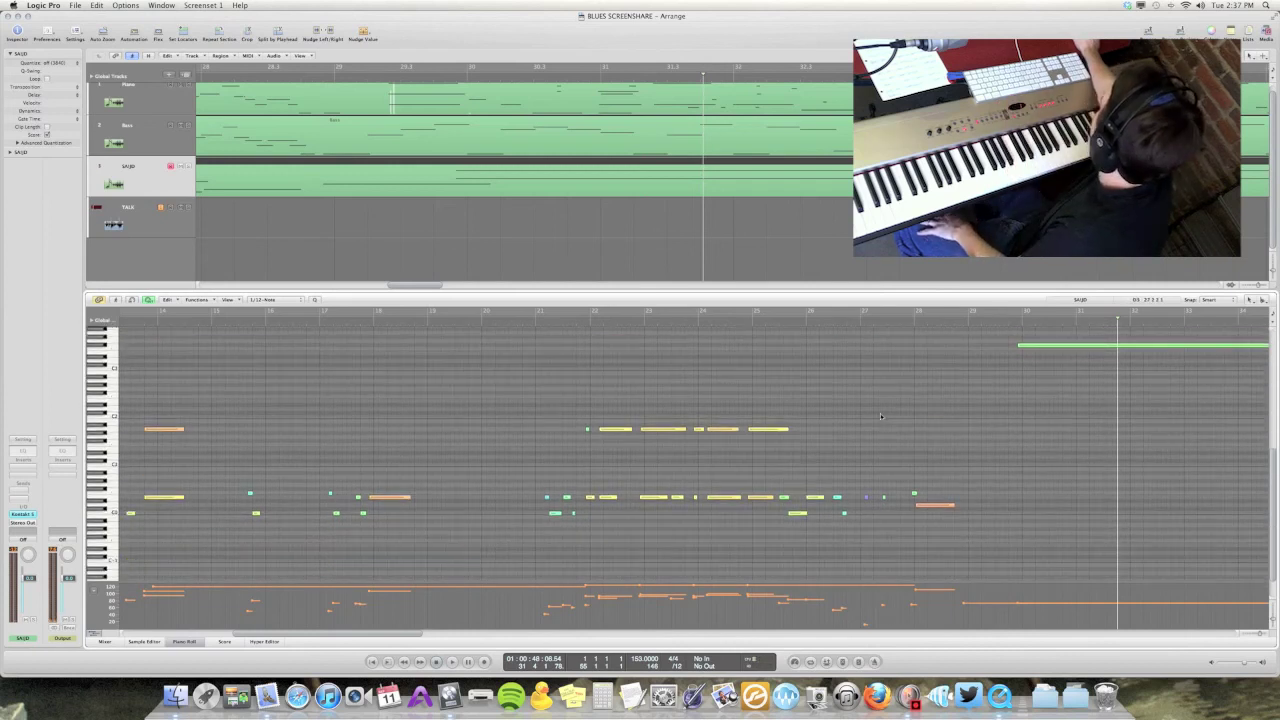
scroll(881, 416, up, 2)
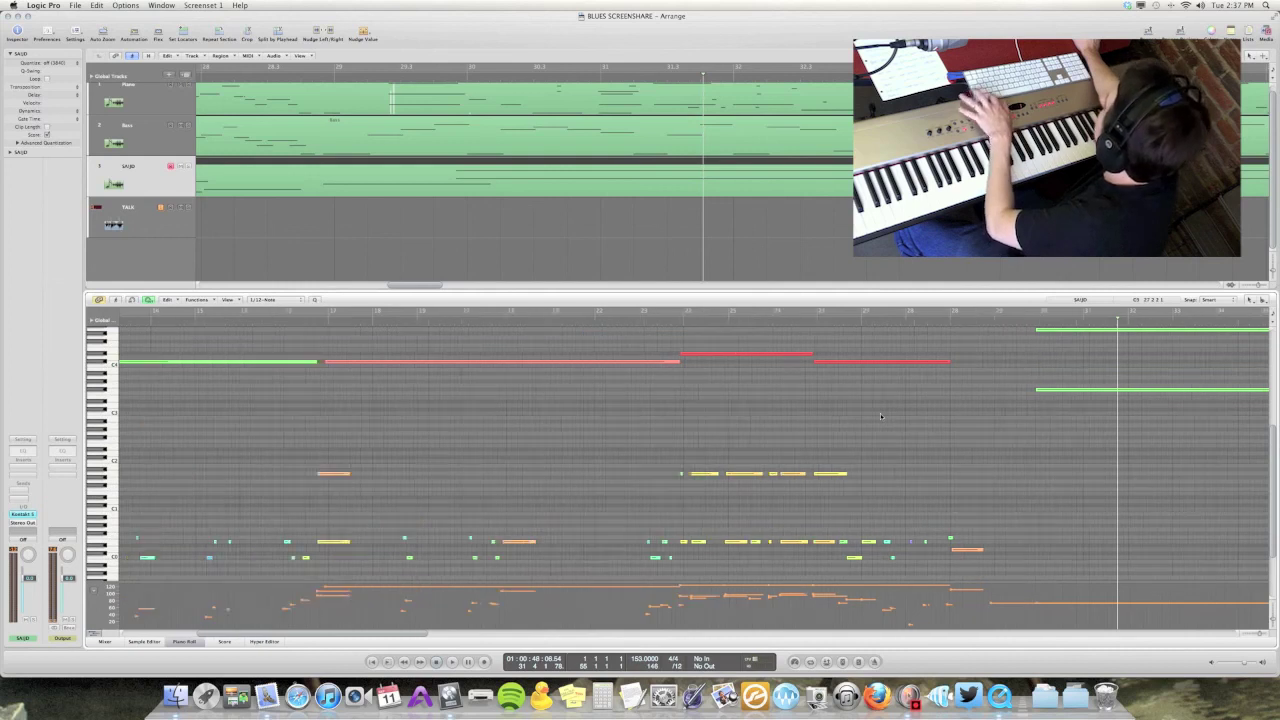
scroll(881, 416, down, 3)
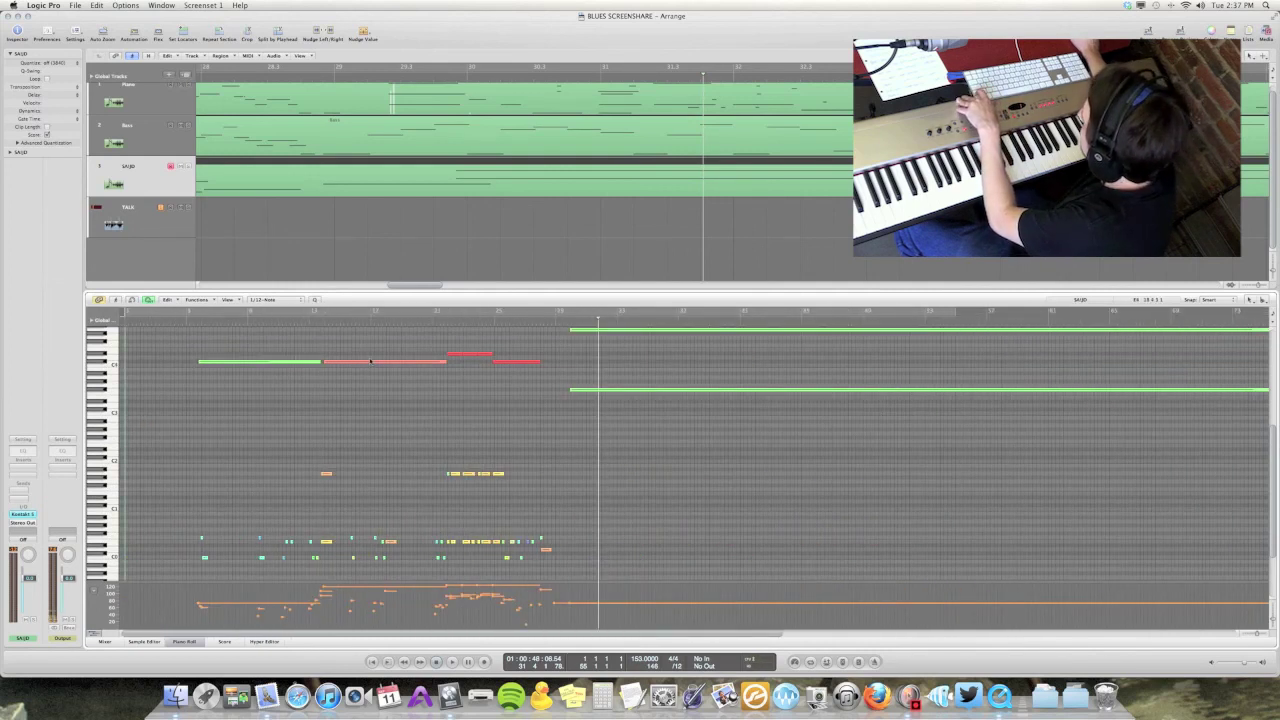
scroll(448, 457, down, 2)
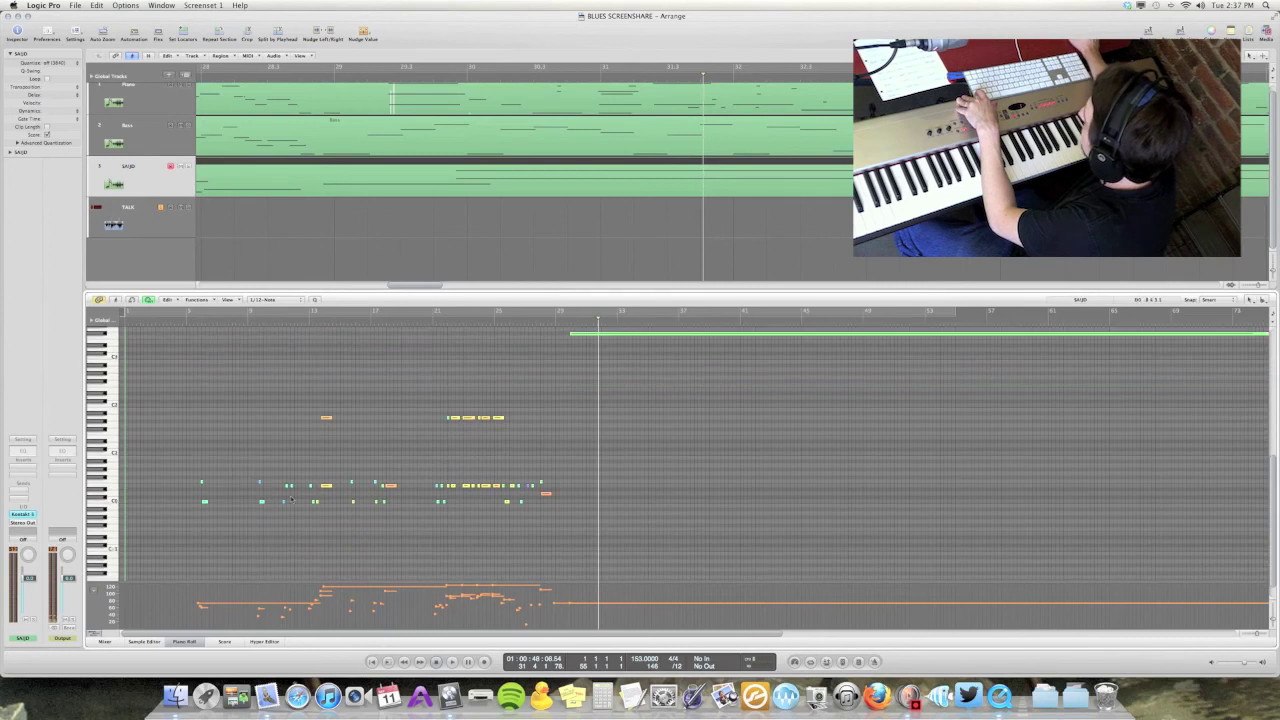
Step: Examine the loop notes, the recorded accents below them and the long held notes from bar 30 in the SAJD region, selecting the lower held note
scroll(414, 486, up, 3)
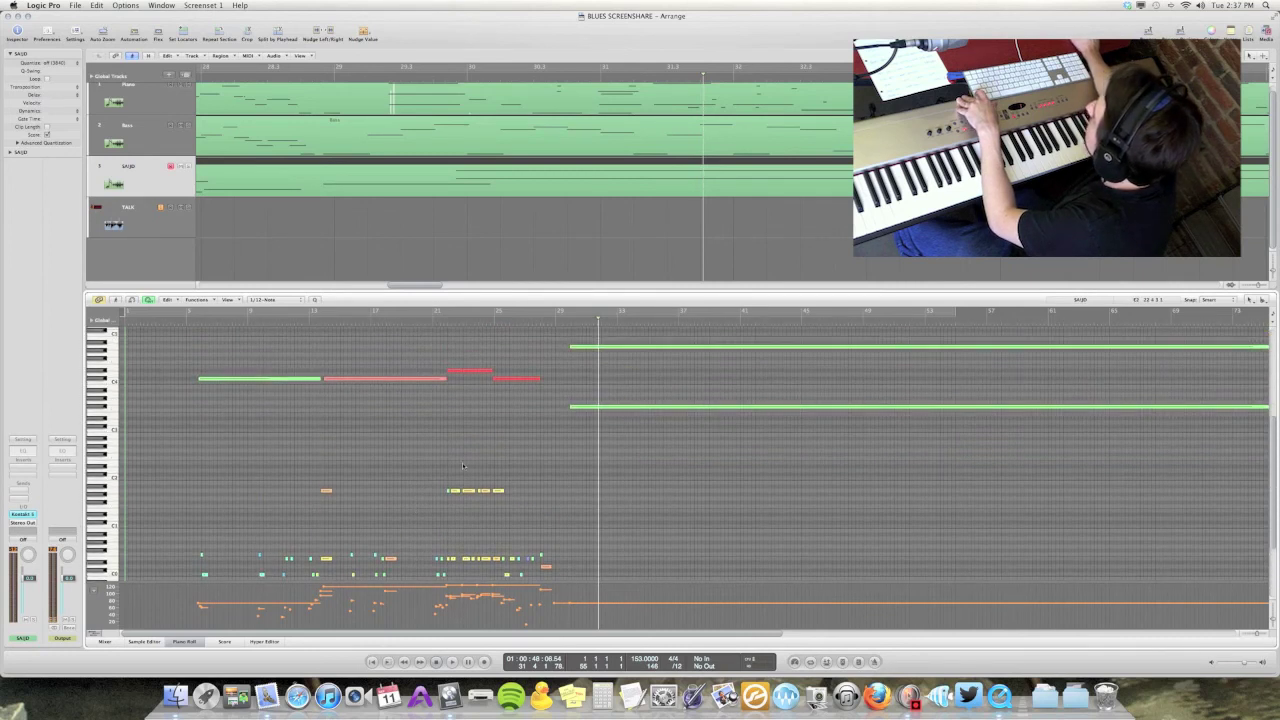
scroll(463, 465, down, 1)
scroll(464, 463, up, 1)
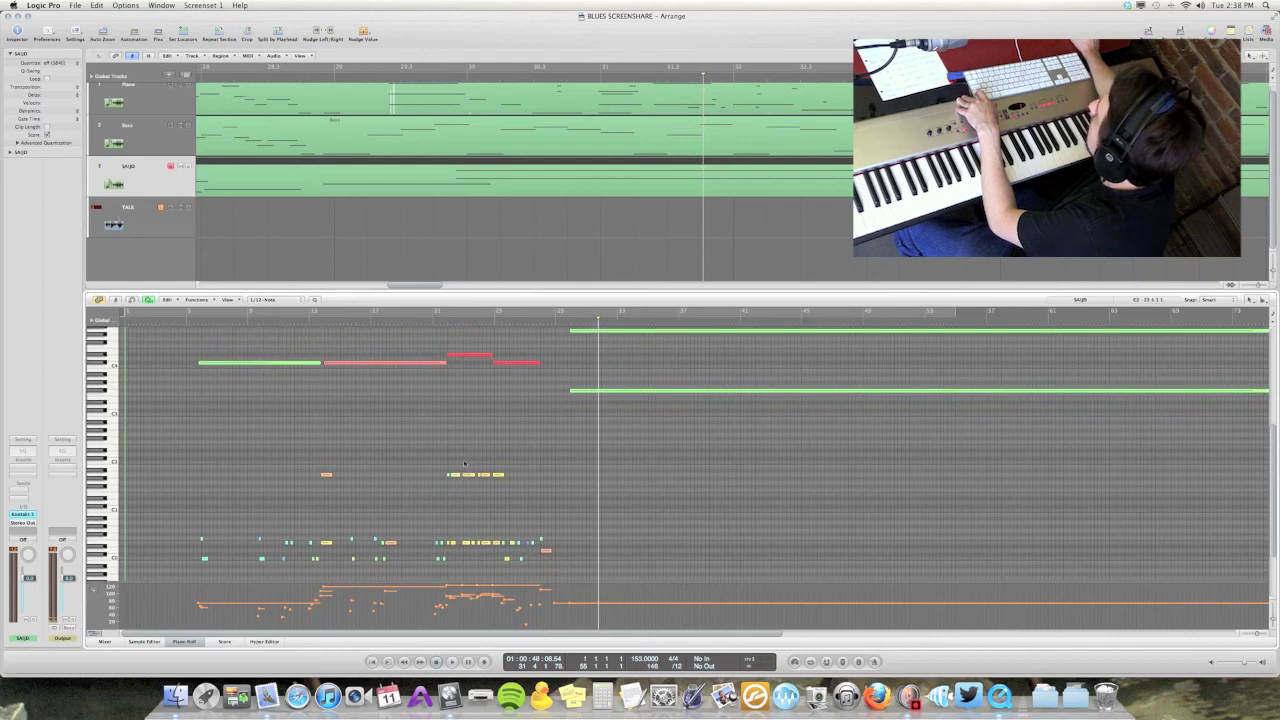
scroll(464, 463, up, 1)
scroll(457, 538, down, 1)
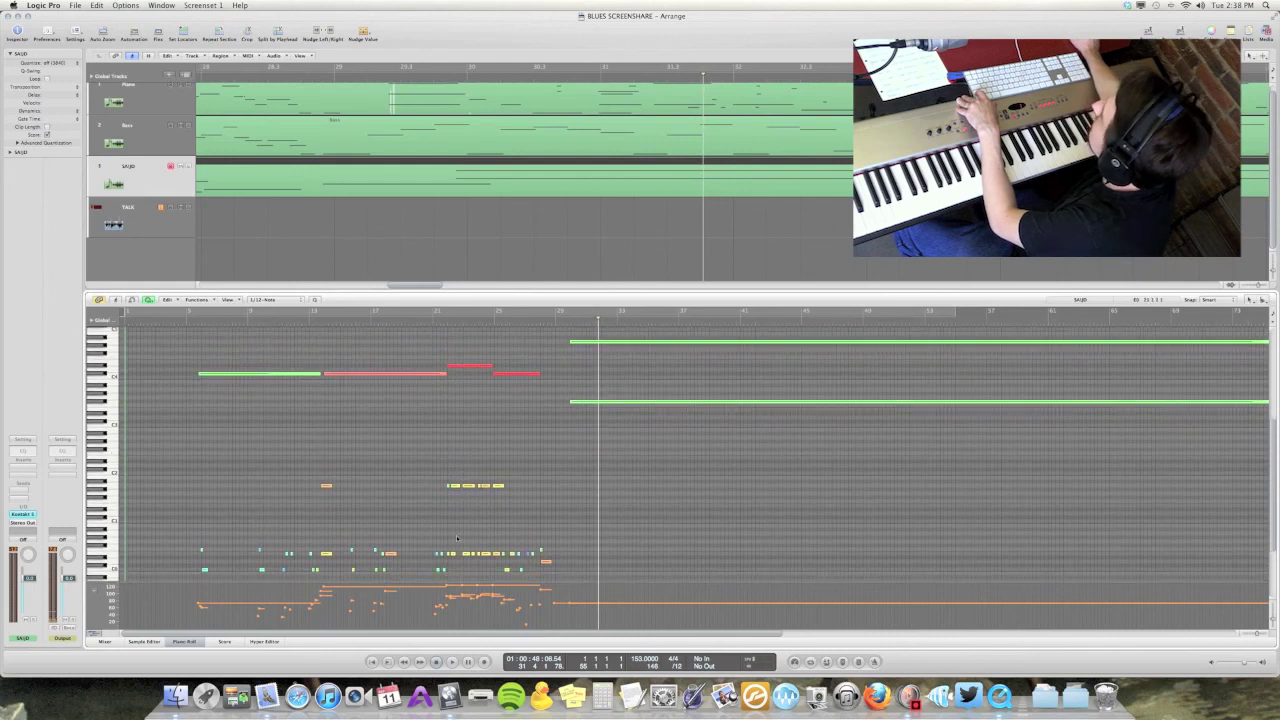
click(668, 403)
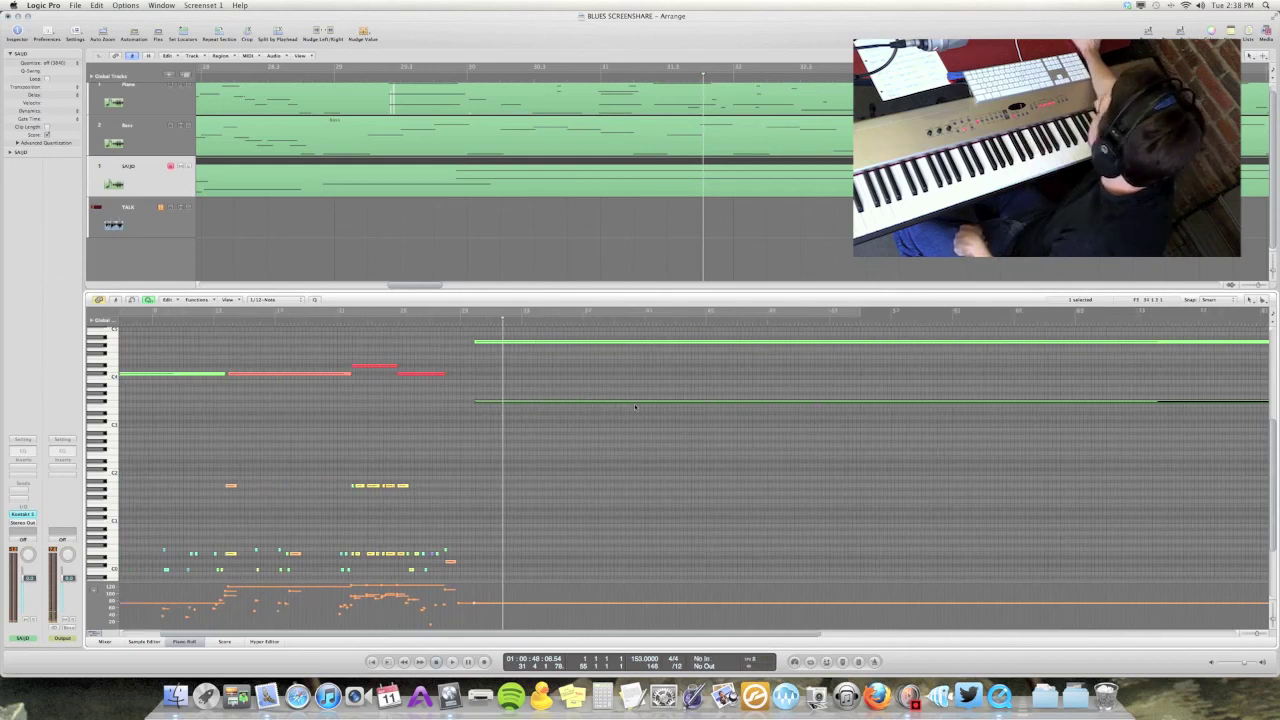
scroll(634, 406, down, 1)
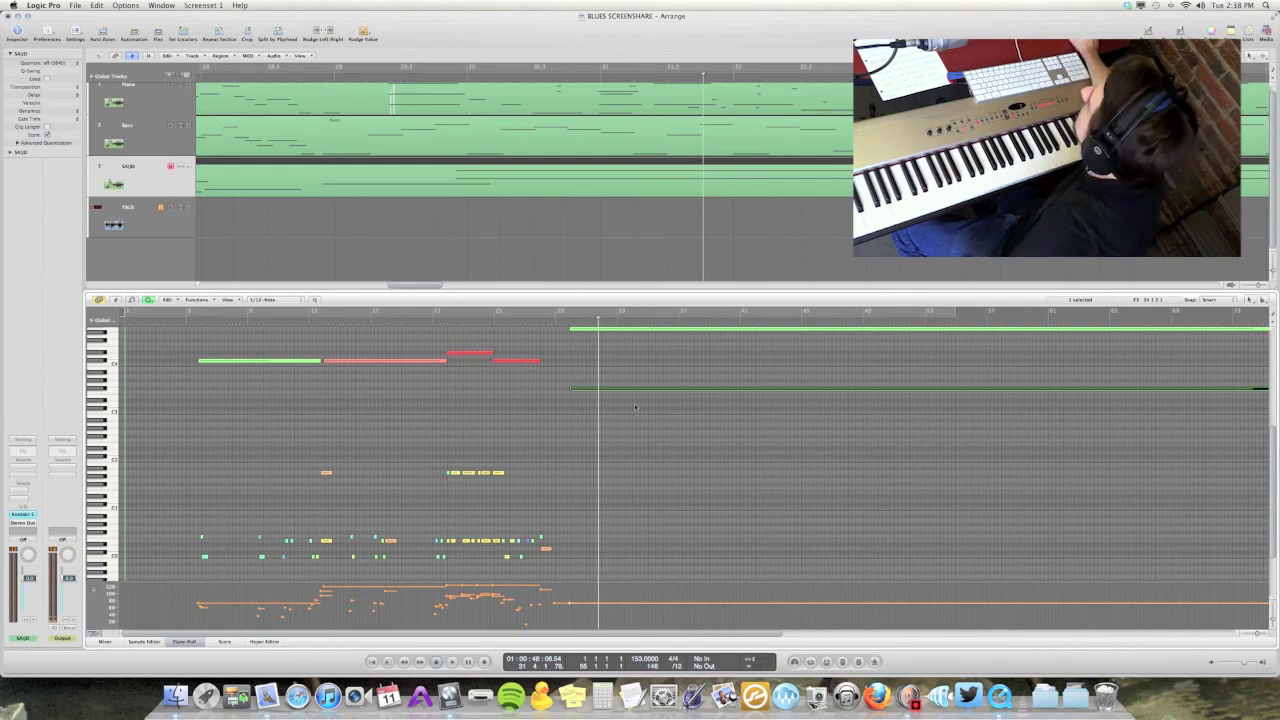
scroll(440, 403, up, 3)
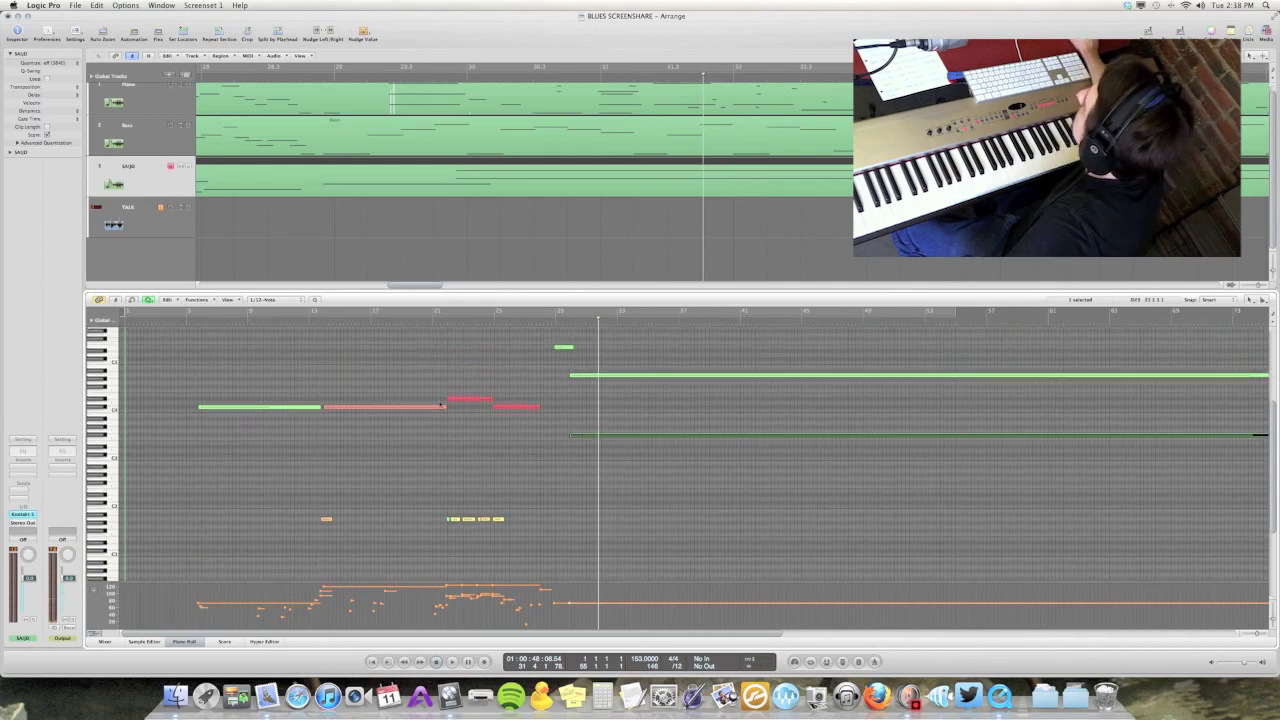
scroll(440, 403, down, 5)
scroll(440, 403, up, 5)
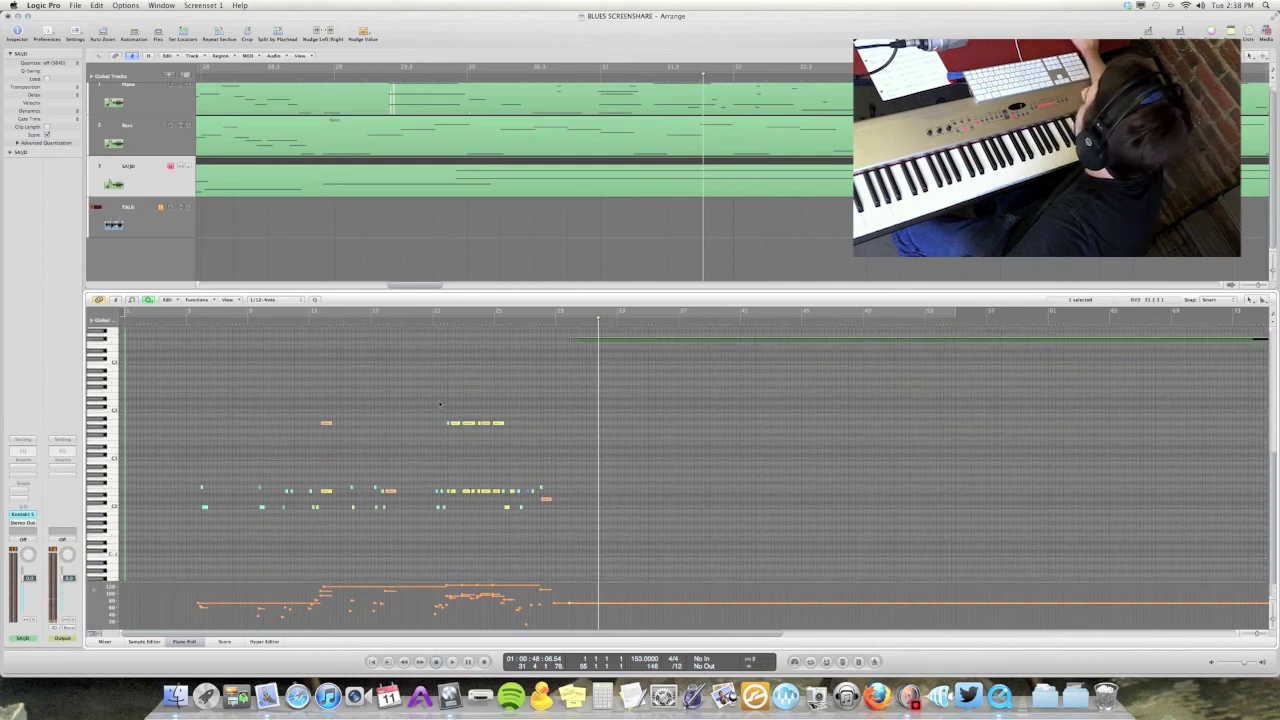
Step: Deselect the lower held note, and play the full arrangement from around bar 4
click(459, 413)
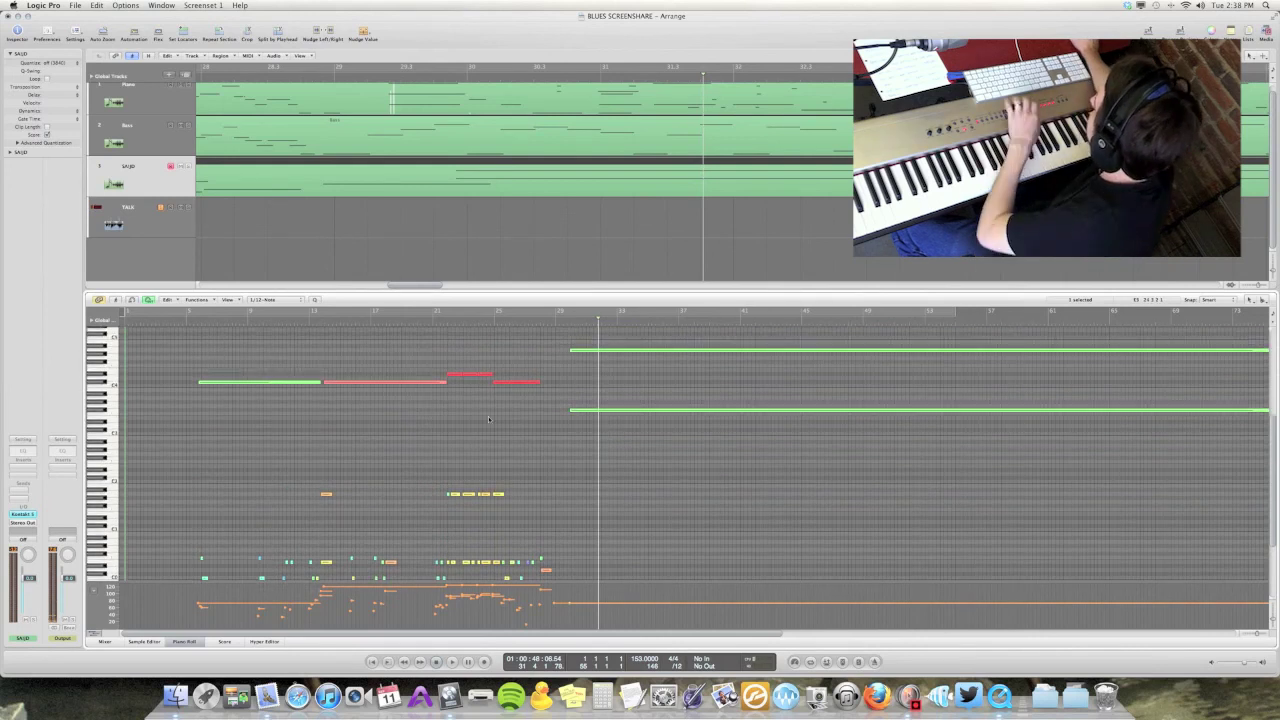
double_click(170, 321)
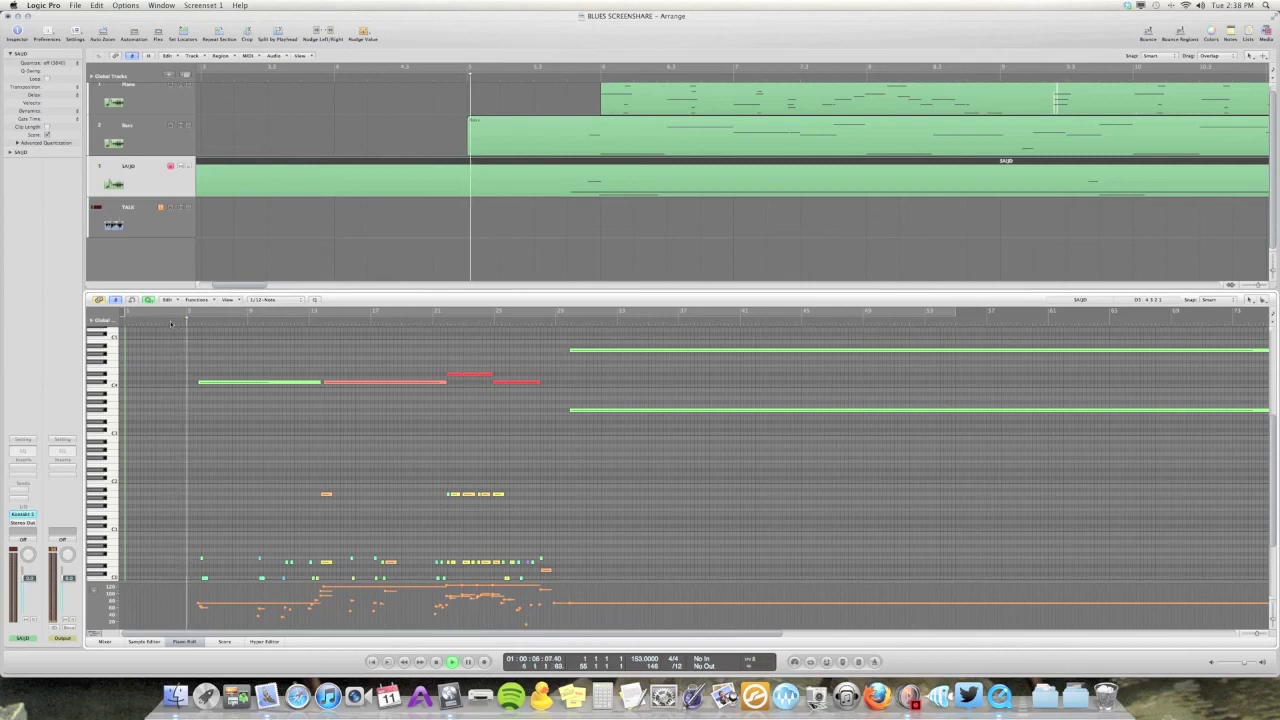